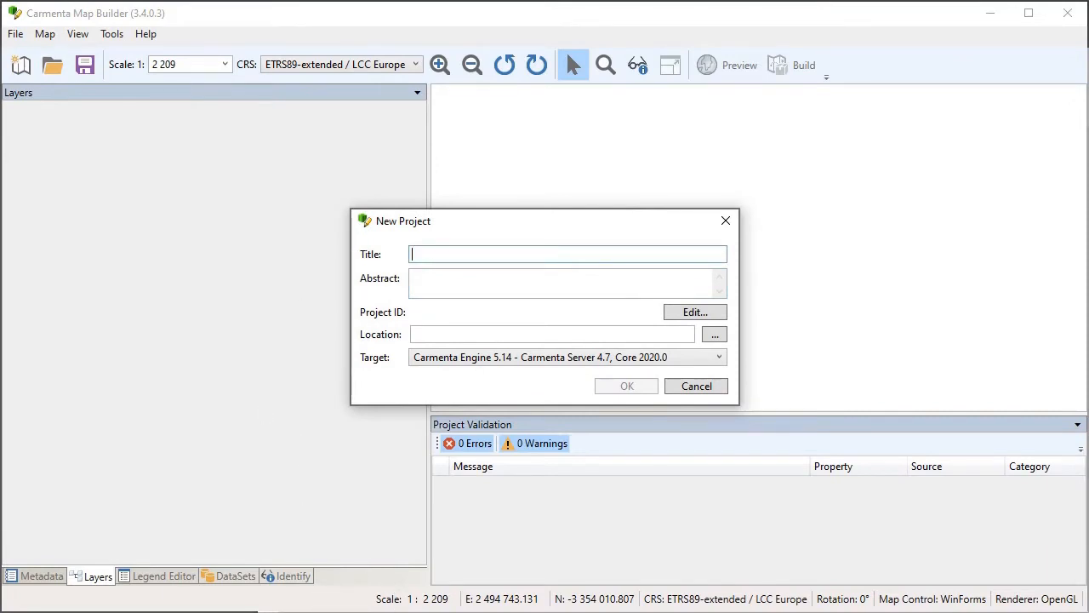
Create a project titled "Hello World Map" with the abstract "A raster map of the world." in C:\temp\Webinar\Projects
text(Hello World M)
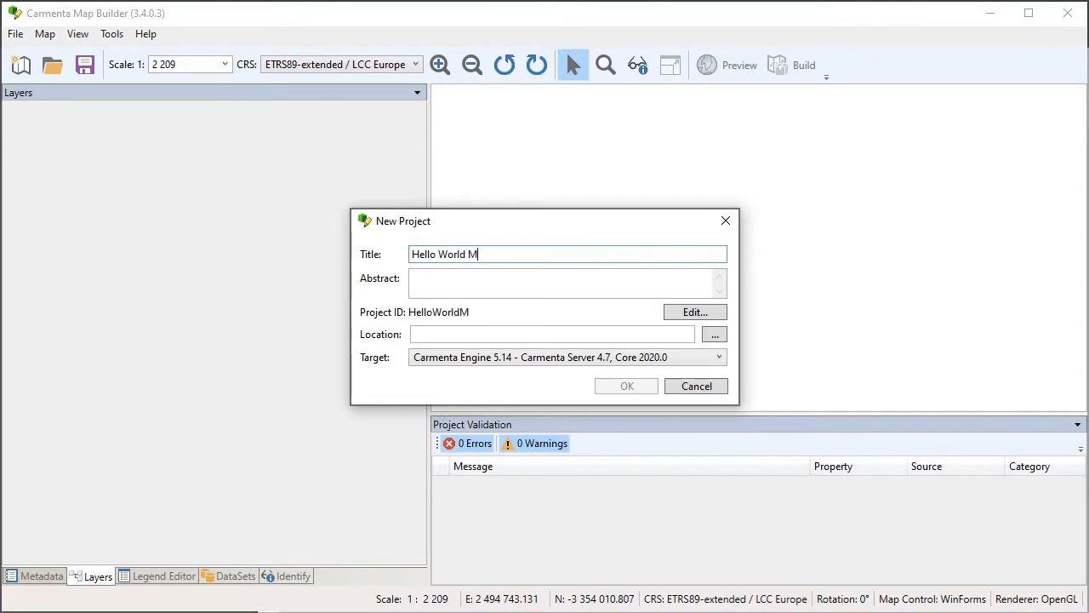
text(ap)
click(561, 282)
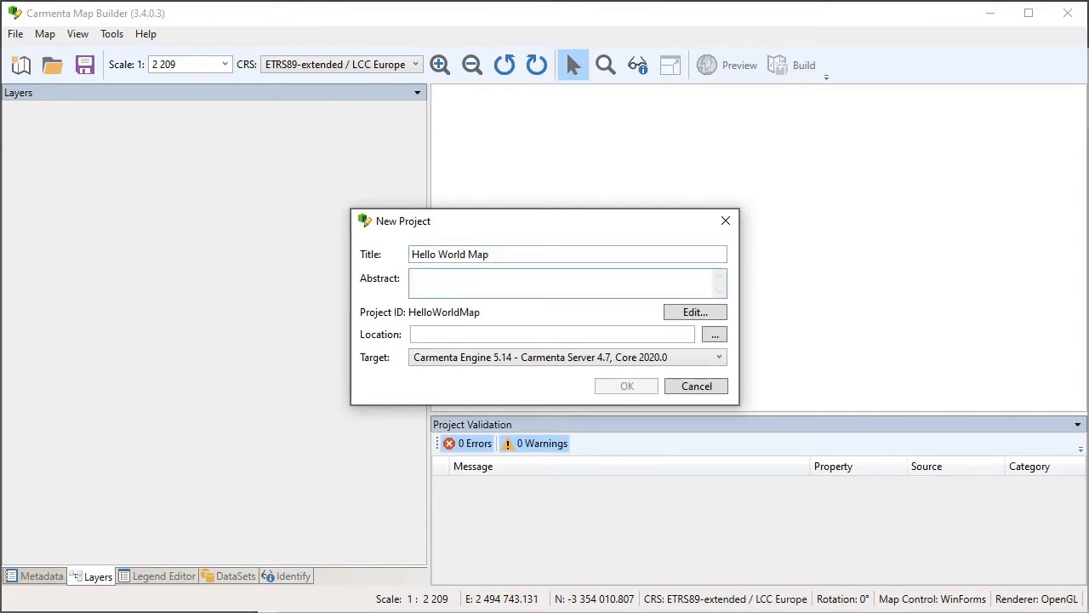
text(A raster map of the world.)
click(717, 336)
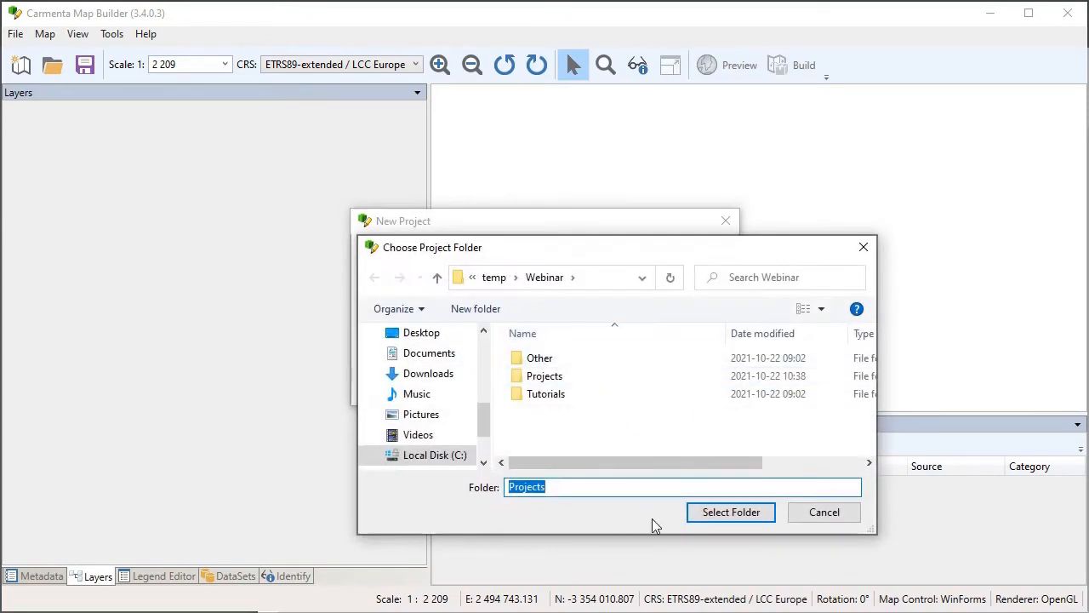
click(707, 512)
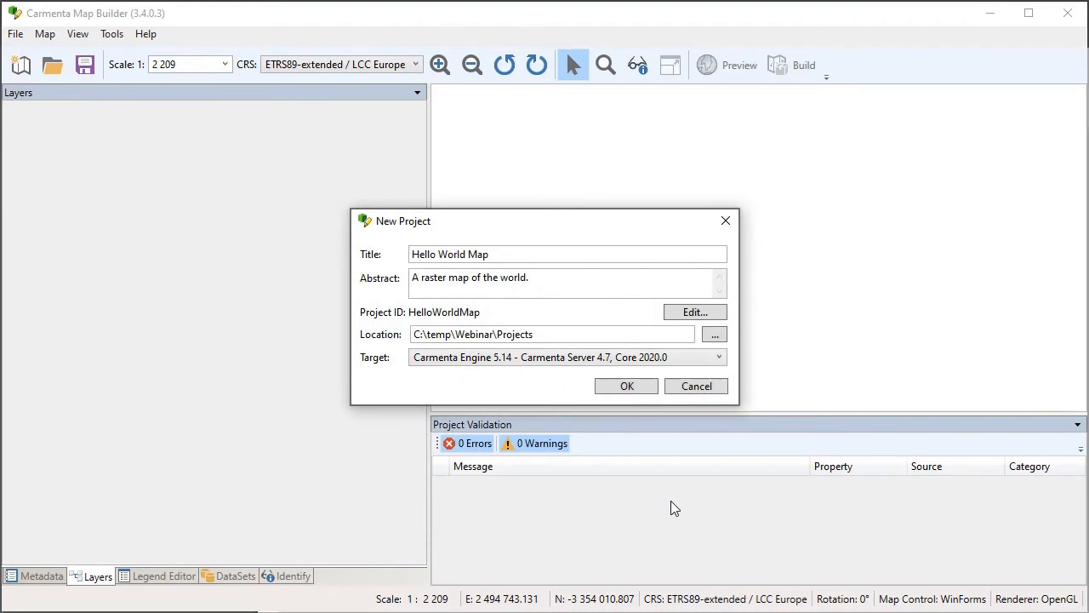
click(625, 387)
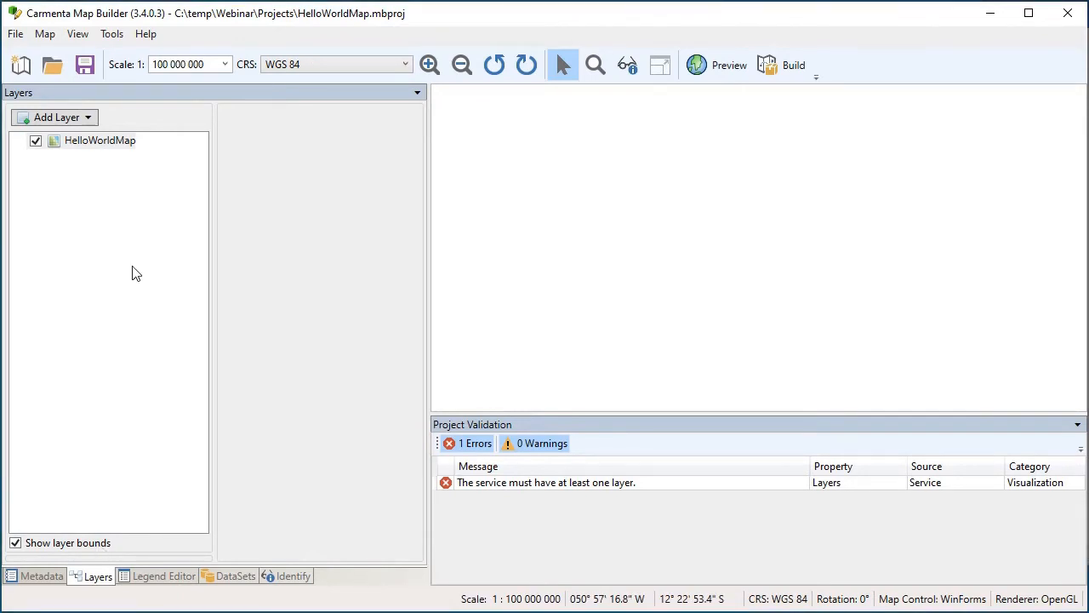
Add a raster layer to HelloWorldMap from the BlueMarble folder, accepting the Overviews cache policy and Average cache filter
right_click(96, 145)
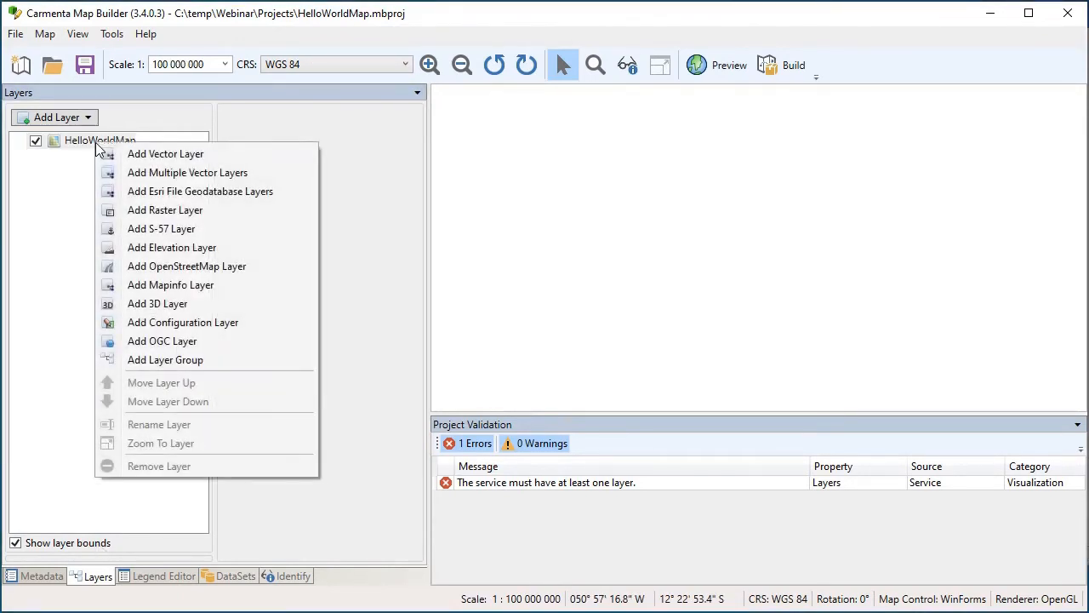
click(194, 218)
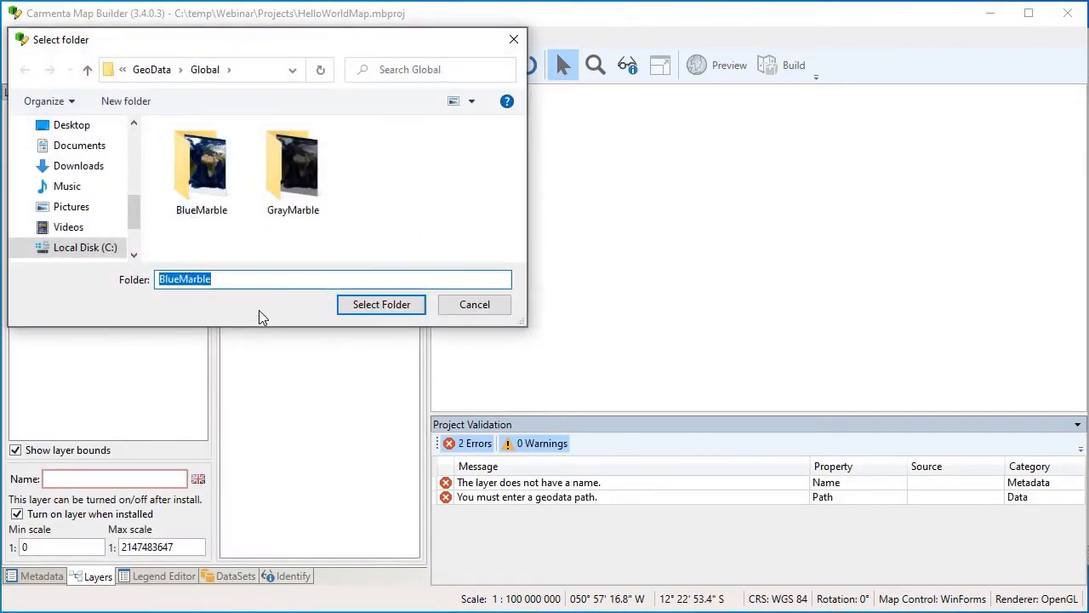
click(211, 191)
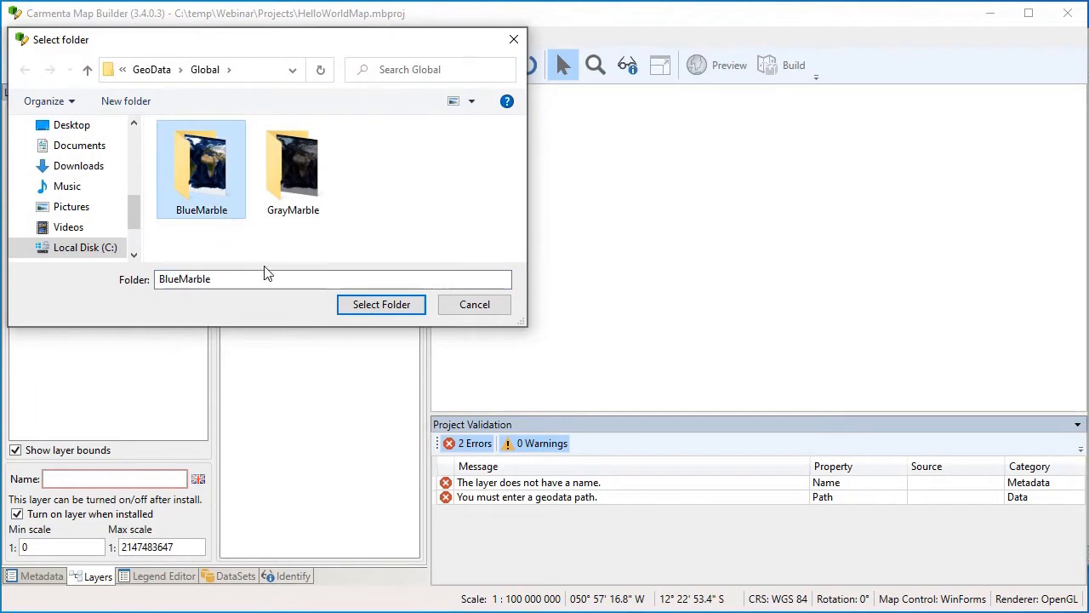
click(356, 306)
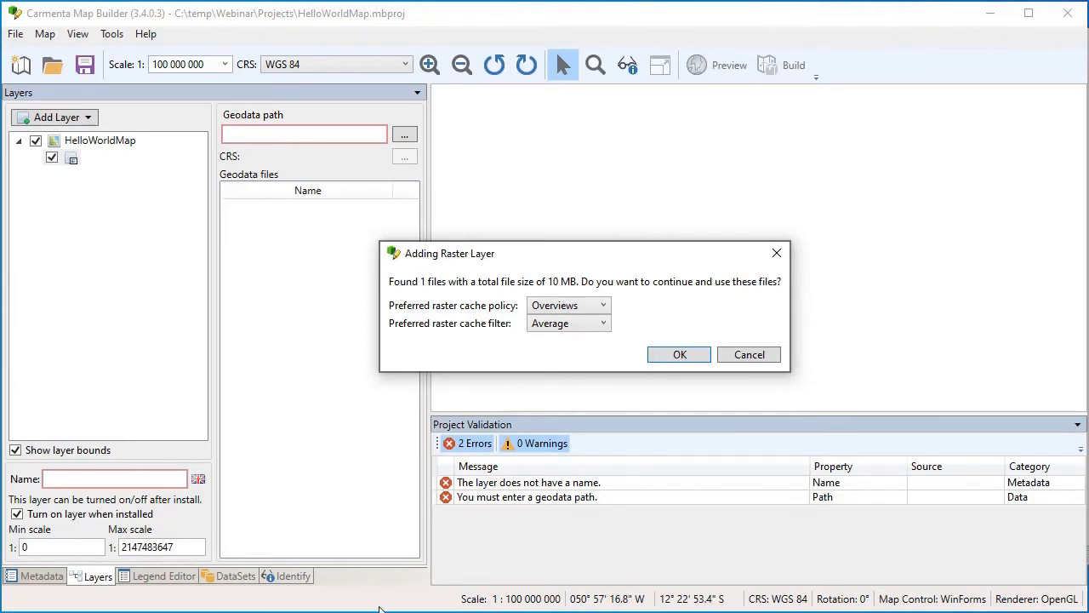
click(671, 357)
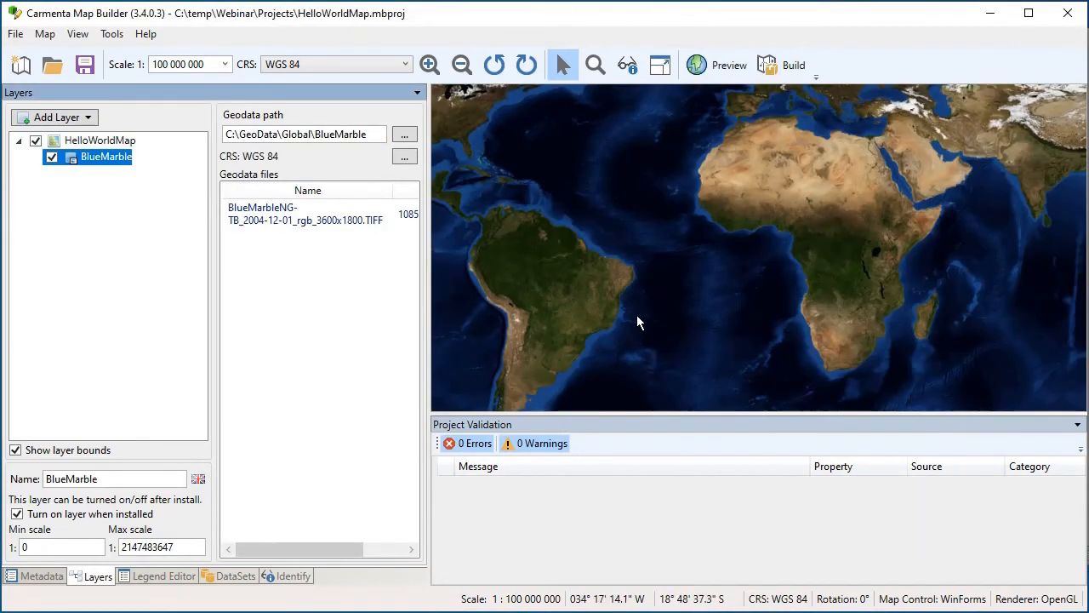
Examine the BlueMarble imagery across the world, return to the layer's full extent and check its geodata path
drag(611, 345, 779, 335)
drag(691, 194, 588, 300)
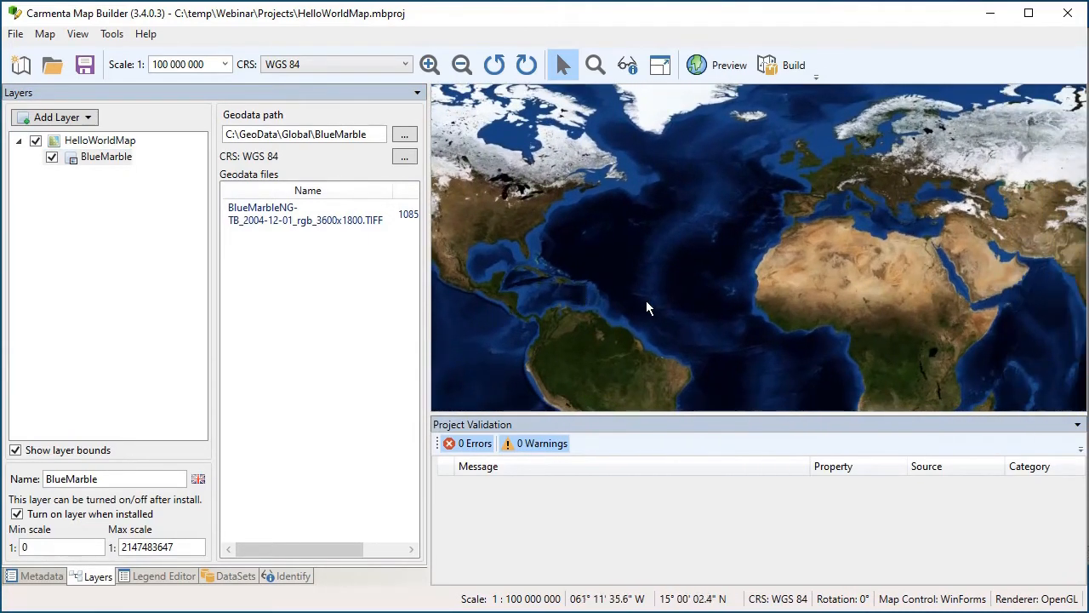
drag(903, 312, 554, 333)
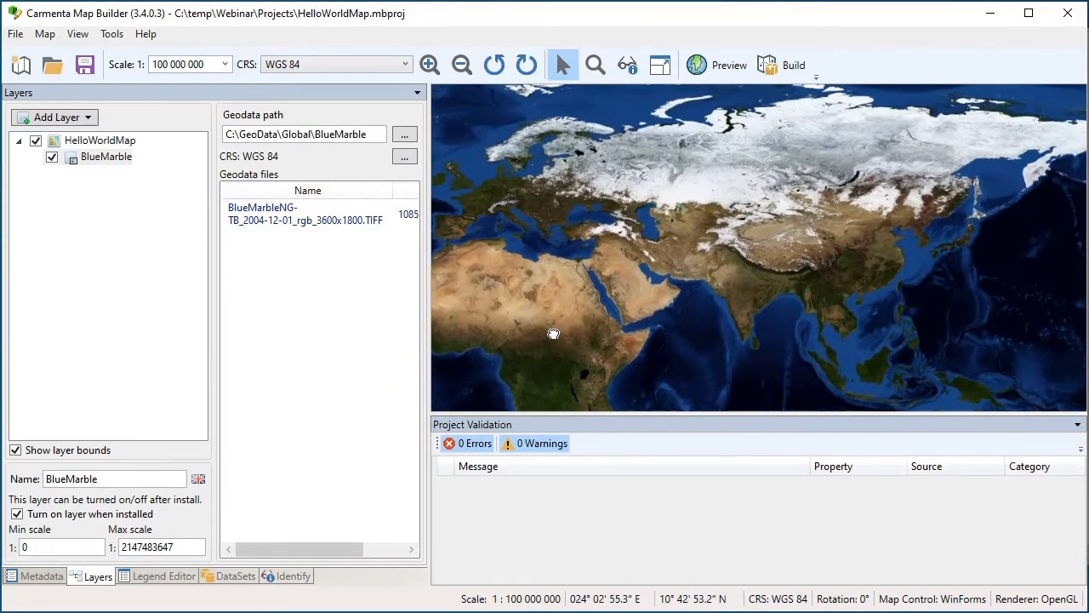
drag(849, 304, 1025, 302)
drag(602, 282, 717, 282)
right_click(109, 158)
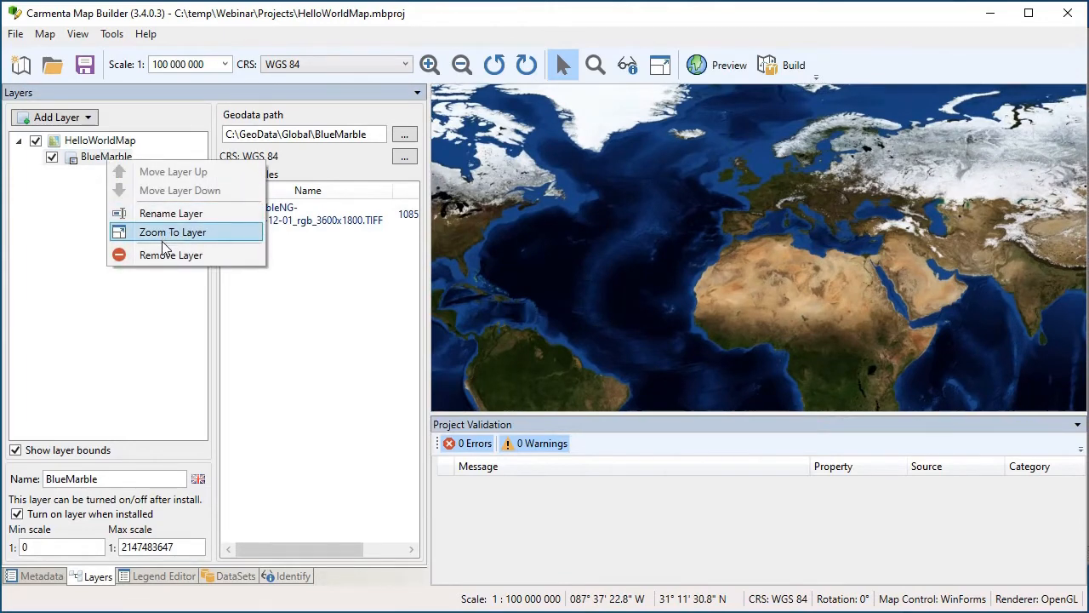
click(164, 235)
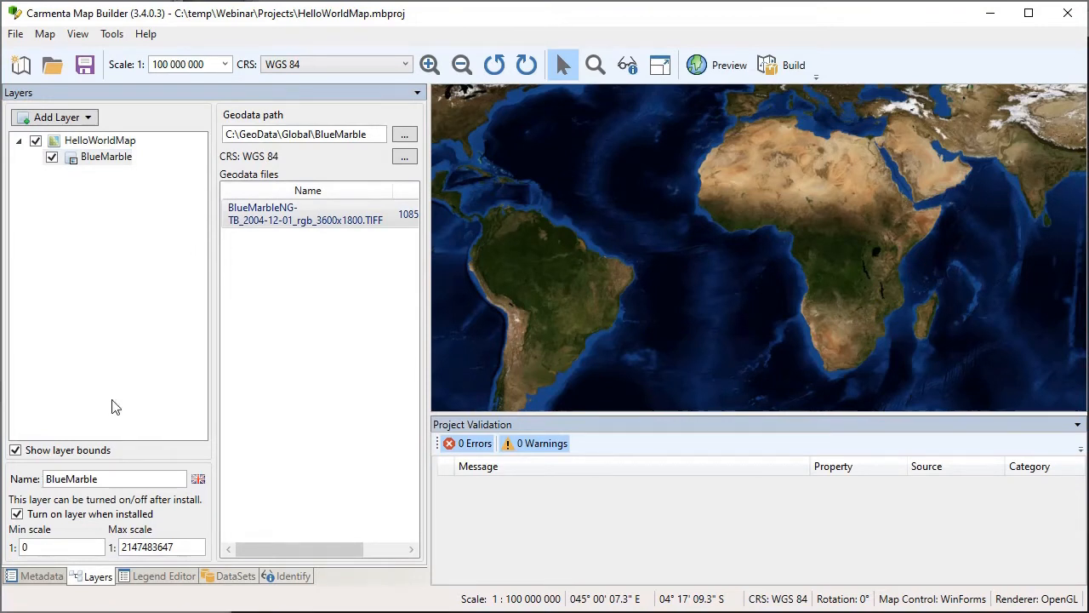
click(228, 133)
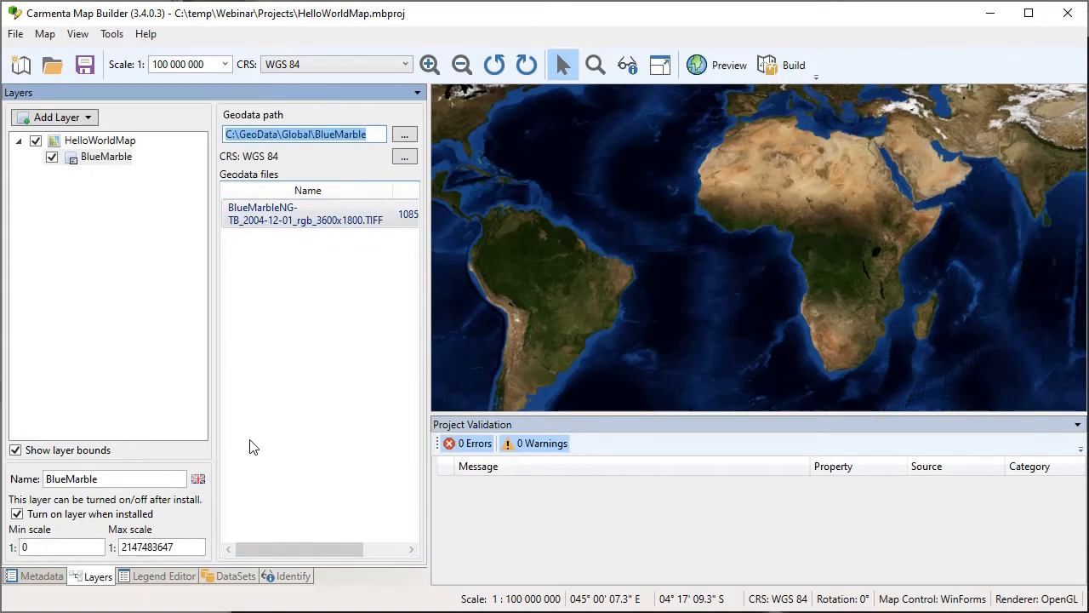
Fill in the project's additional metadata with organization Carmenta, the responsible individual's name and data revision date 12/01/2004
click(36, 578)
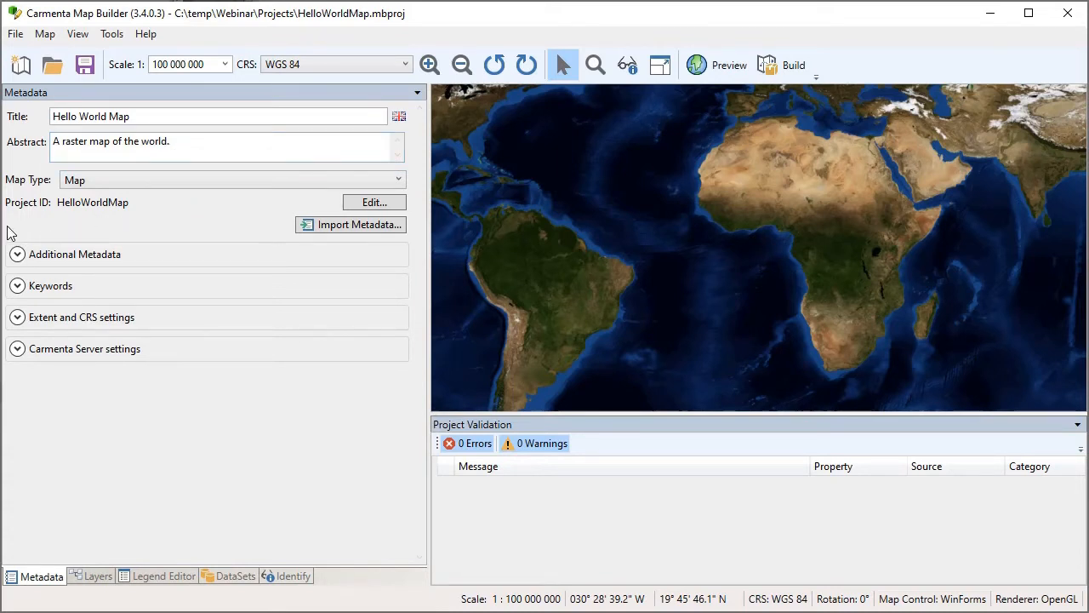
click(18, 254)
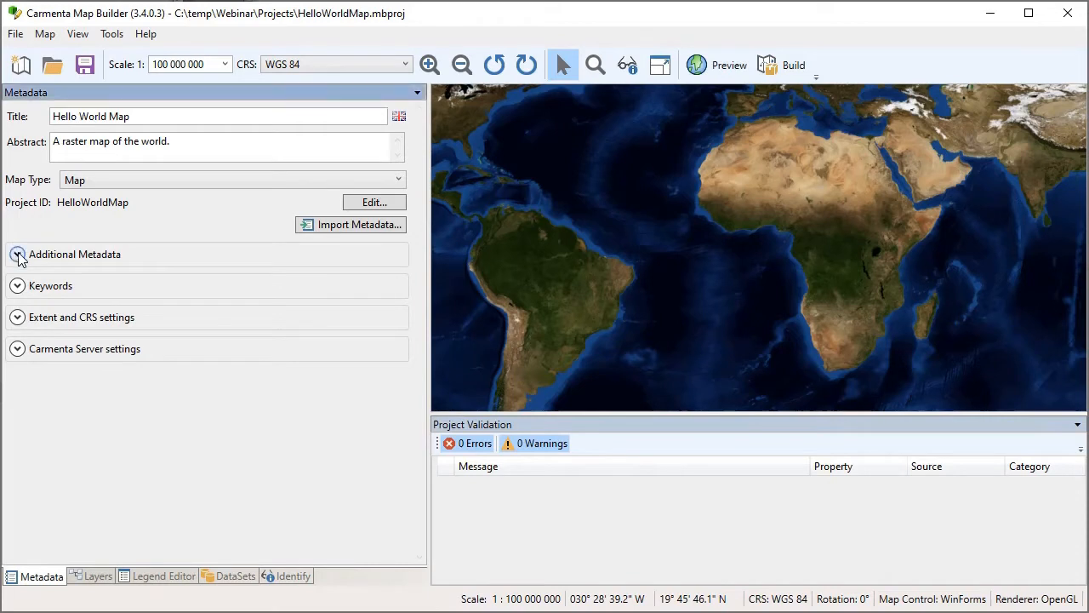
click(162, 281)
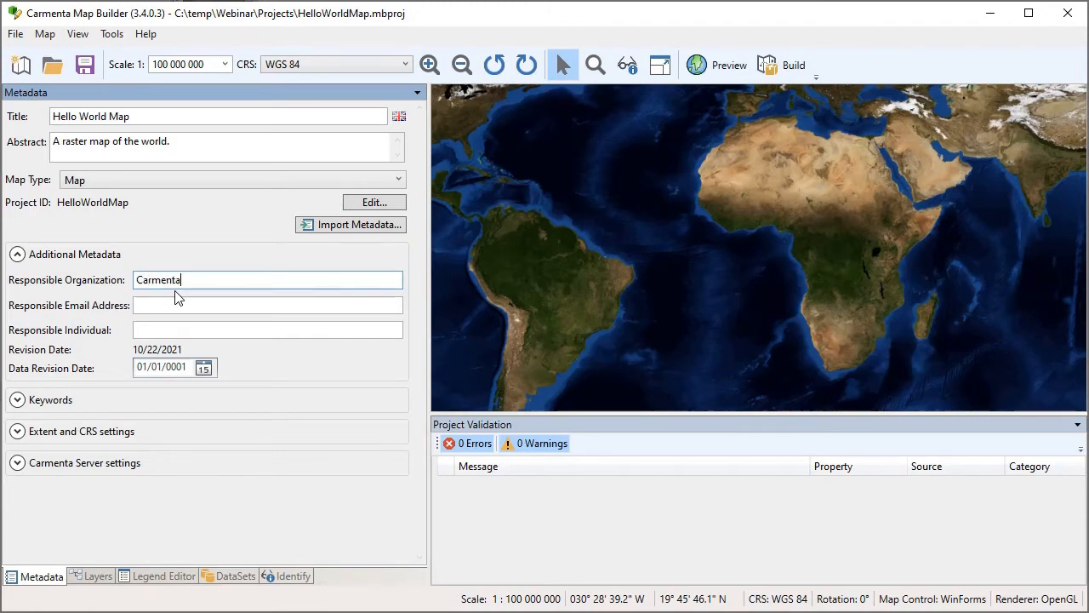
click(160, 329)
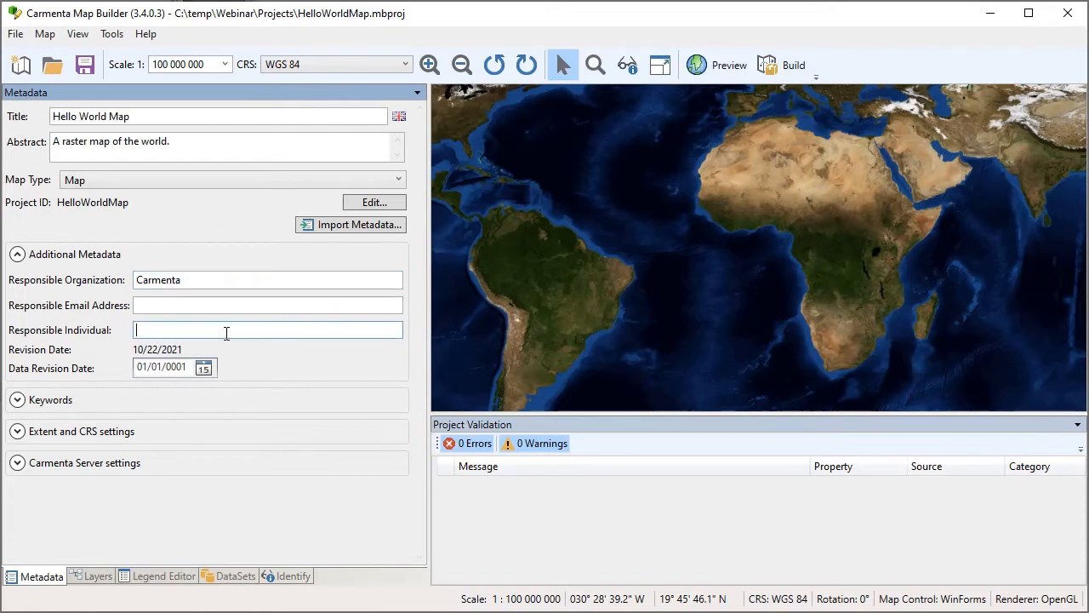
text(Markus)
click(189, 367)
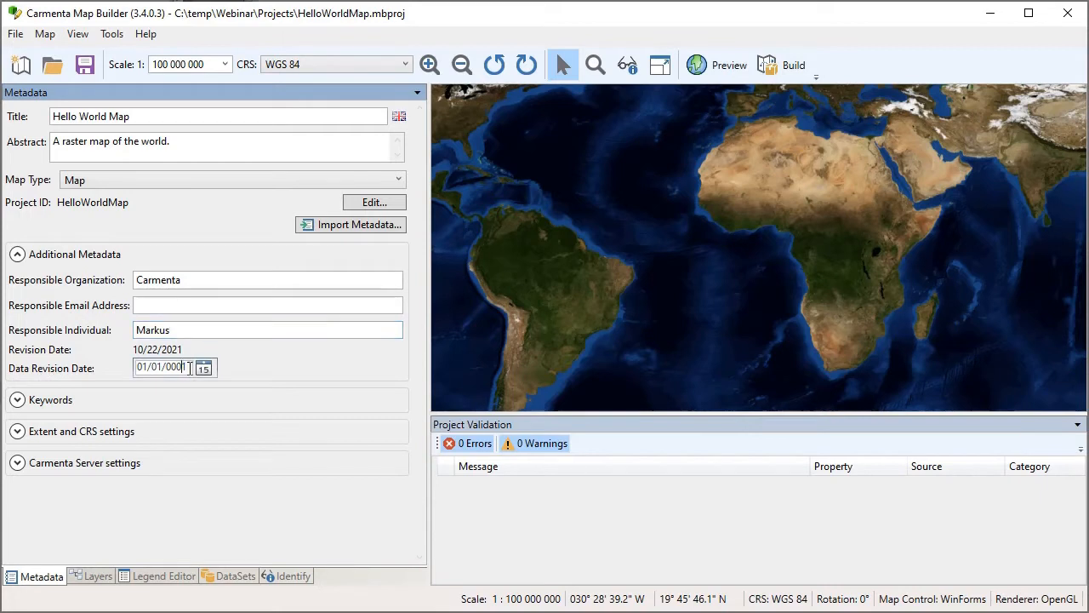
drag(189, 367, 137, 371)
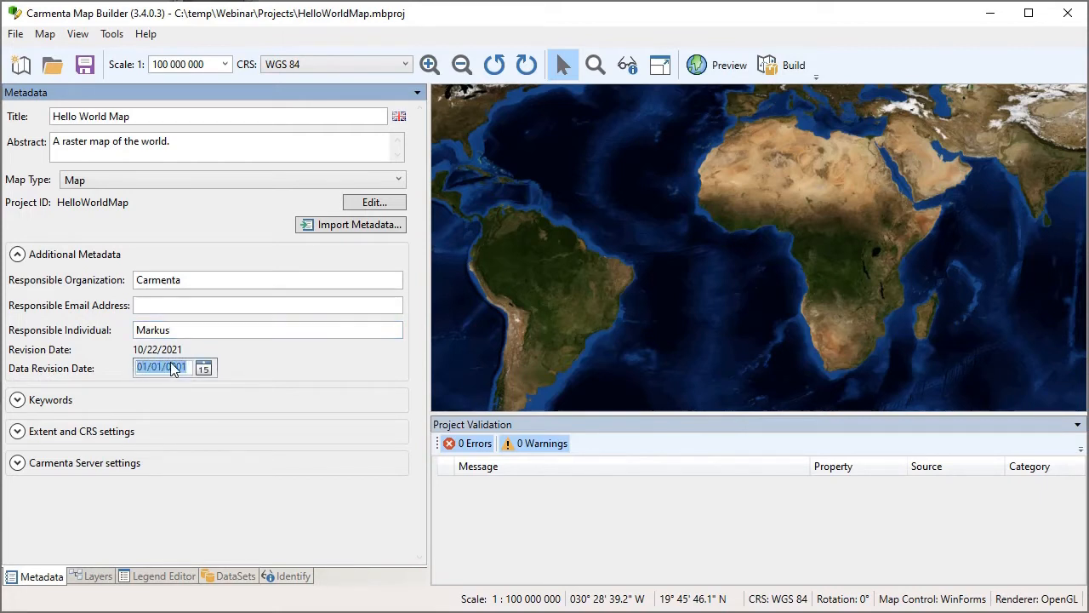
text(12/01/2004)
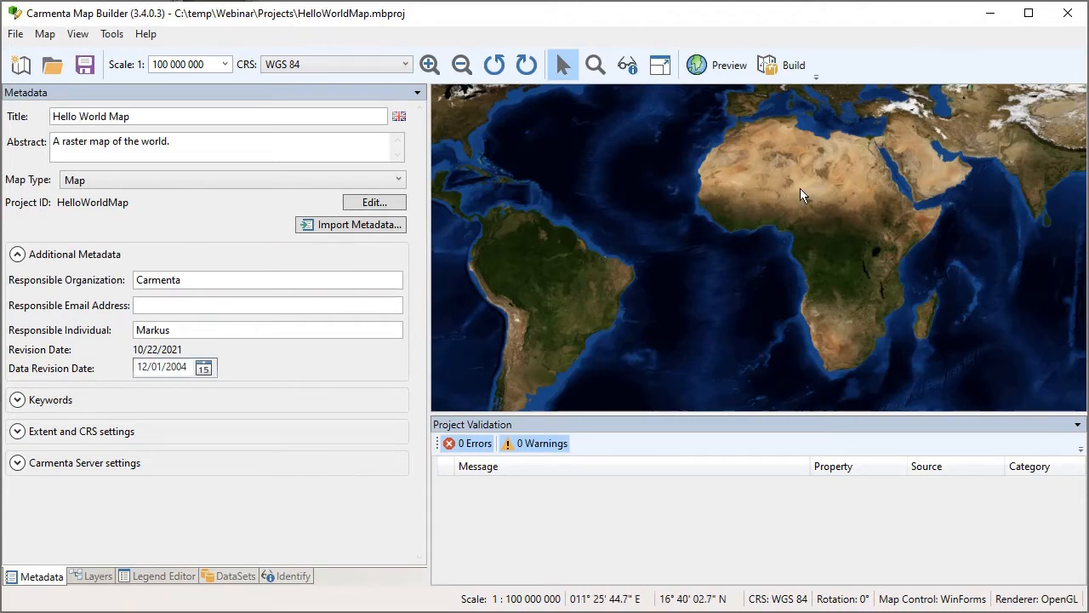
Save and build the HelloWorldMap project as folder output in a subdirectory of C:\temp\Webinar\Output
click(793, 66)
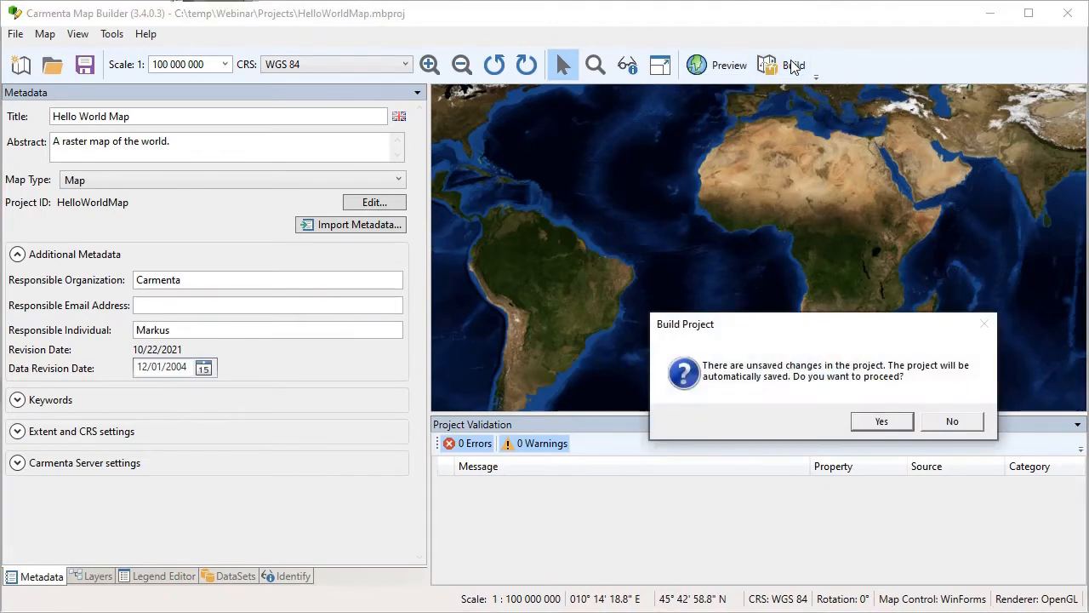
click(878, 423)
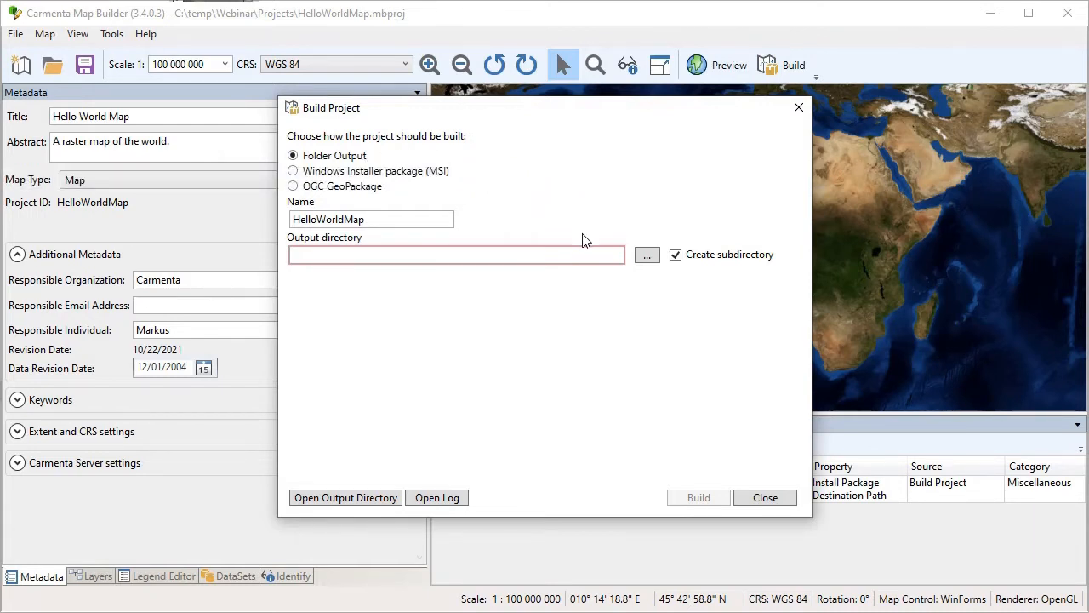
click(644, 259)
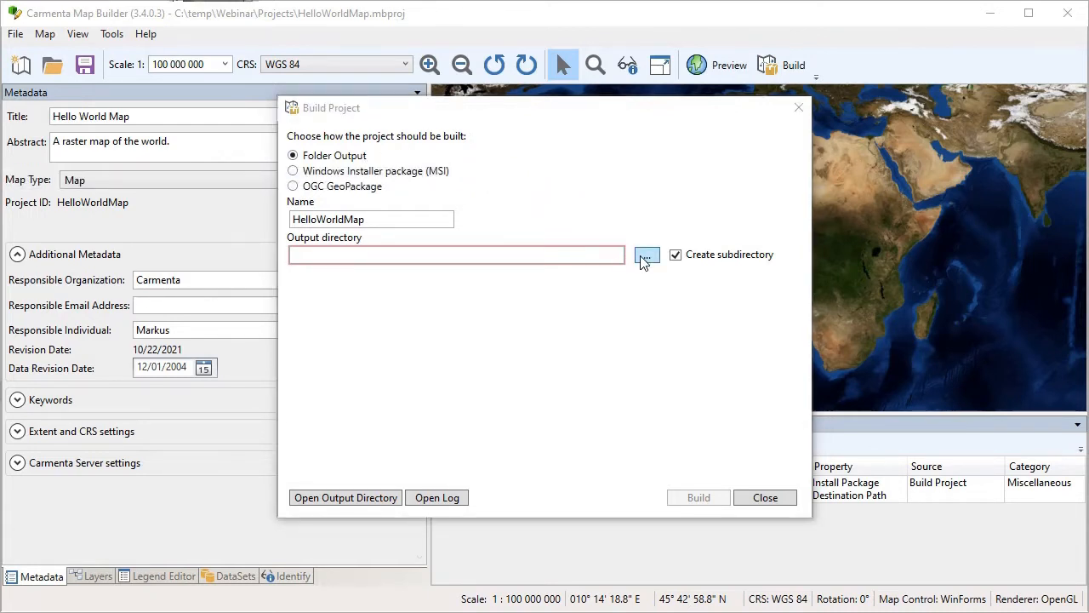
click(652, 401)
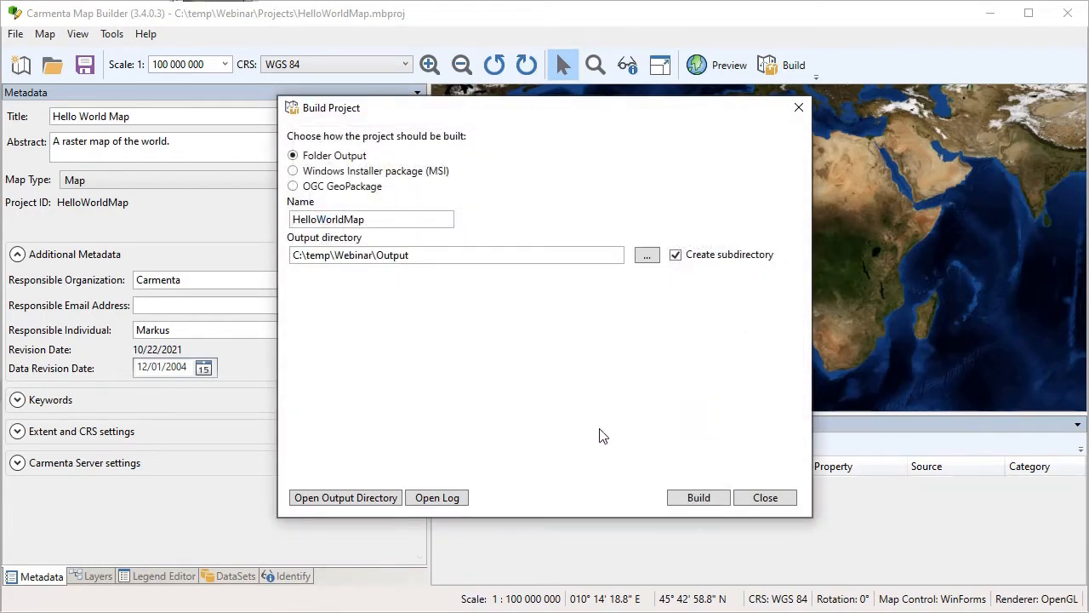
click(694, 498)
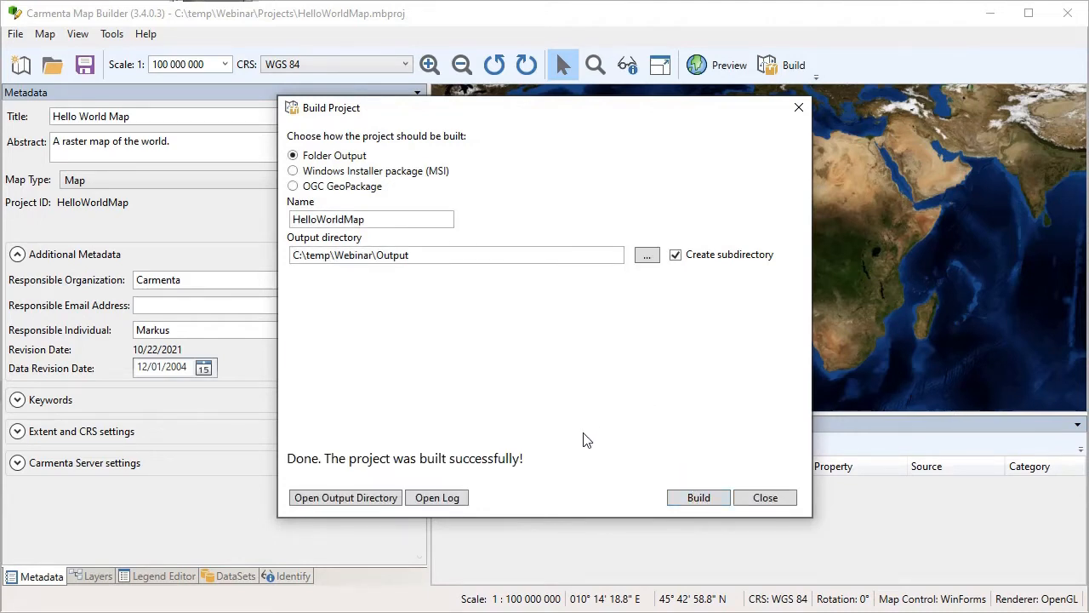
click(760, 500)
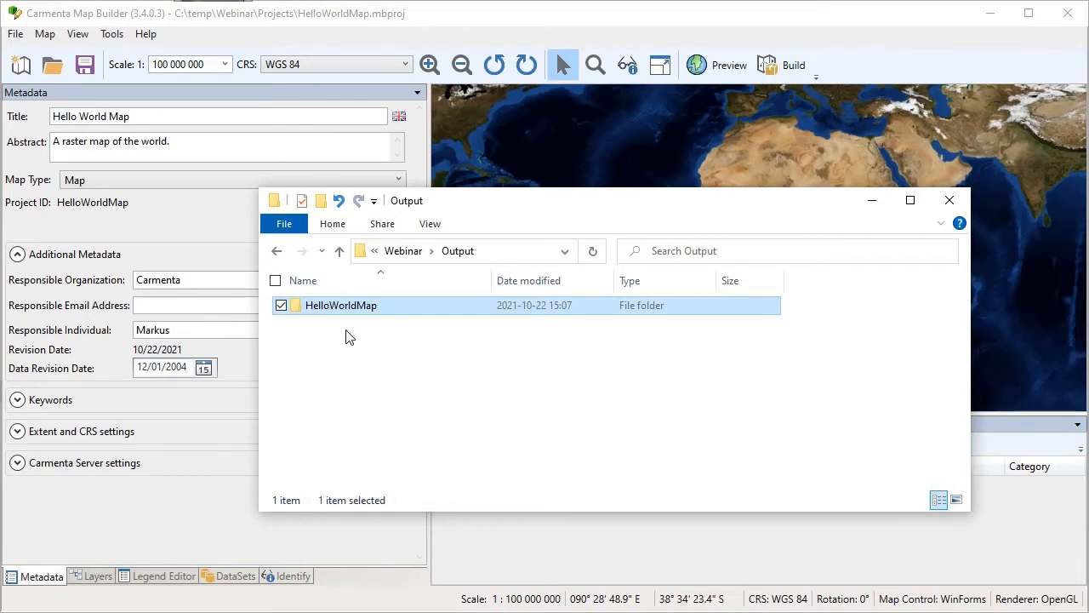
Inspect the contents of the built HelloWorldMap folder in File Explorer and return to the Output folder
double_click(298, 315)
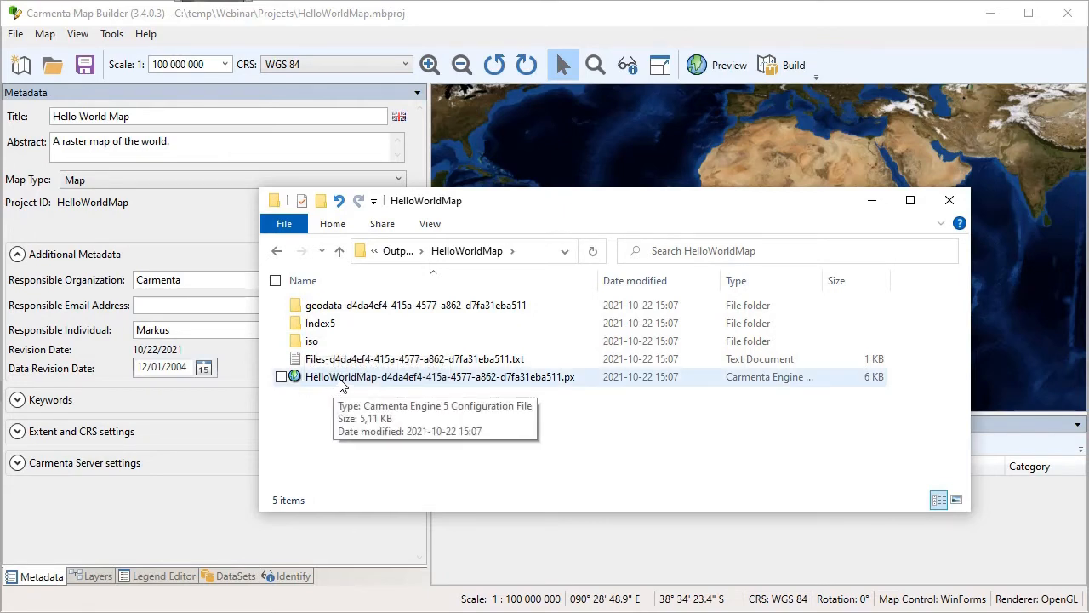
click(339, 252)
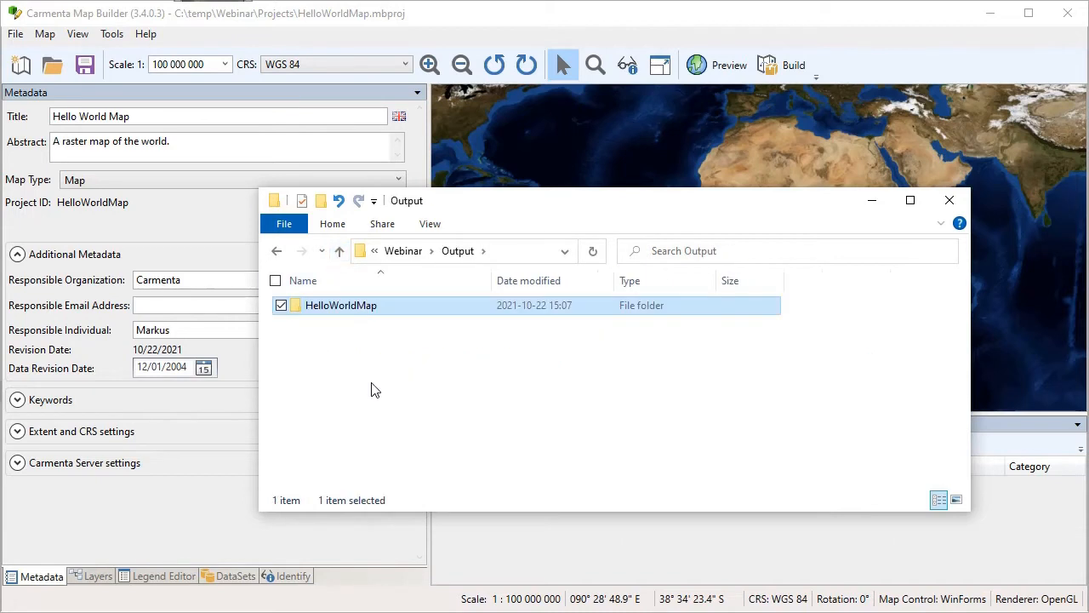
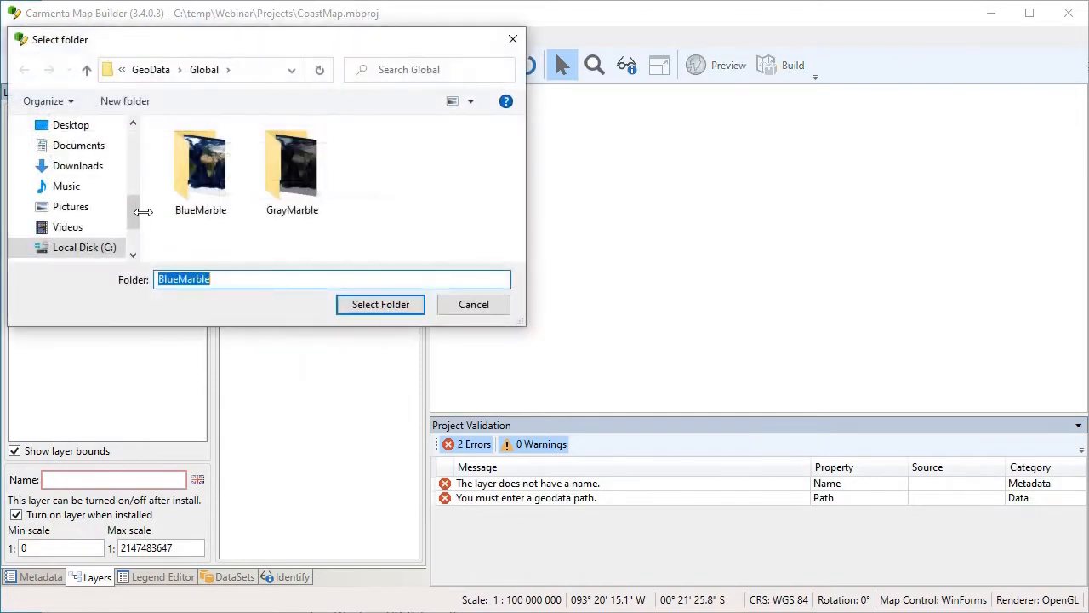
Load the BlueMarble folder into the CoastMap project's new raster layer, using the Overviews cache policy and Average cache filter
click(213, 187)
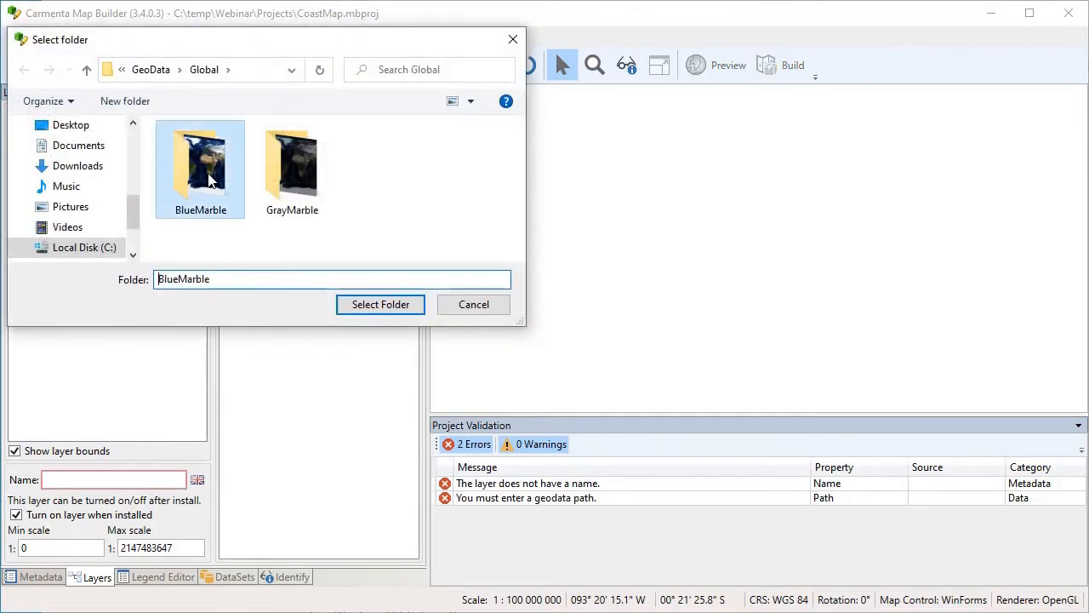
click(353, 311)
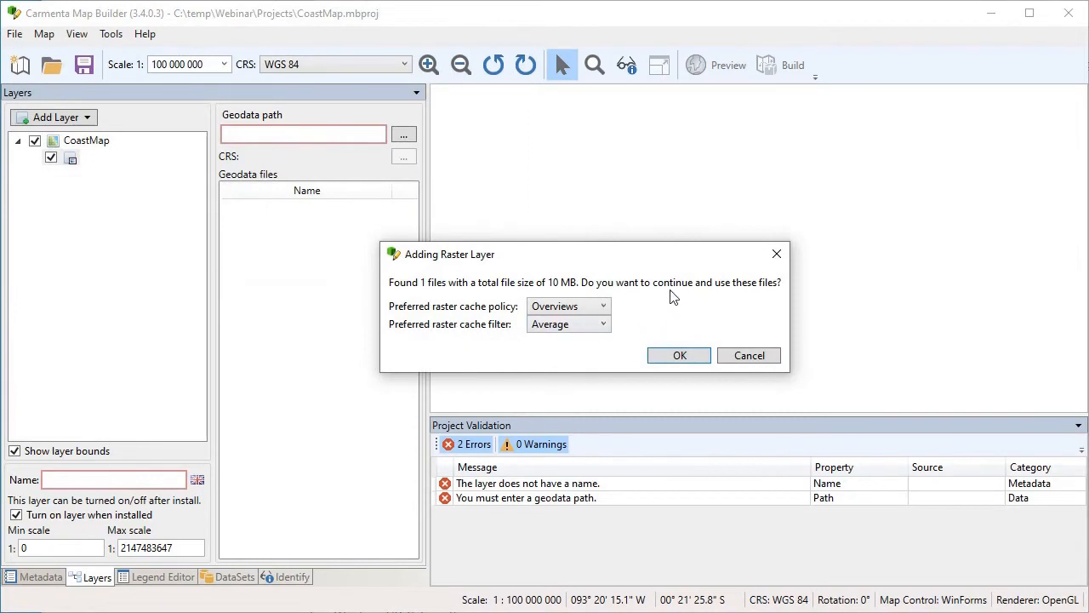
click(666, 359)
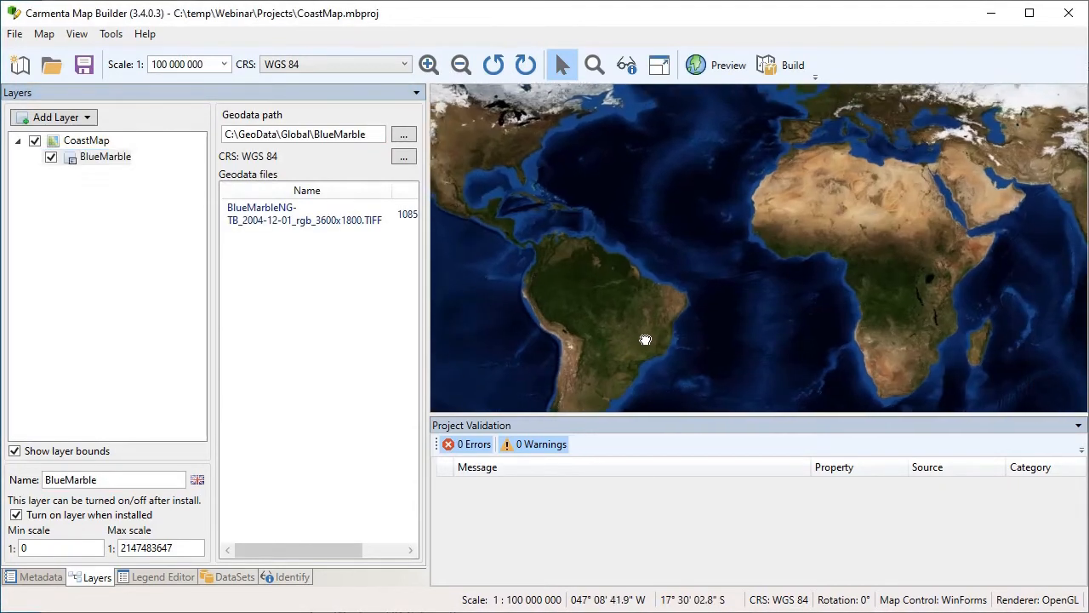
drag(645, 341, 611, 246)
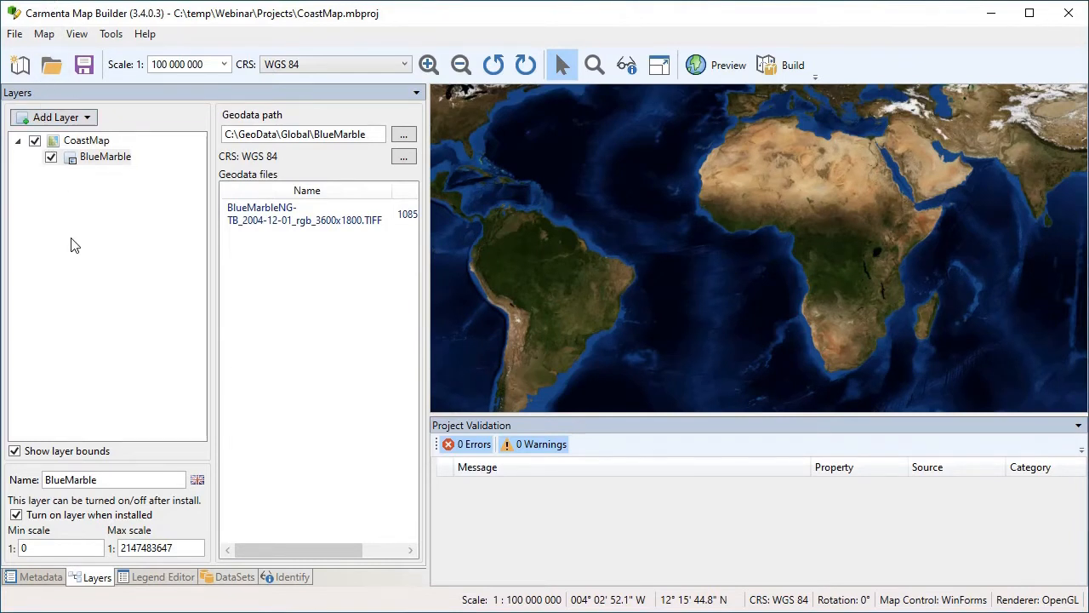
Add a raster layer to CoastMap from the NAIP-RGB folder 5, using the Overviews cache policy and Average cache filter
right_click(83, 142)
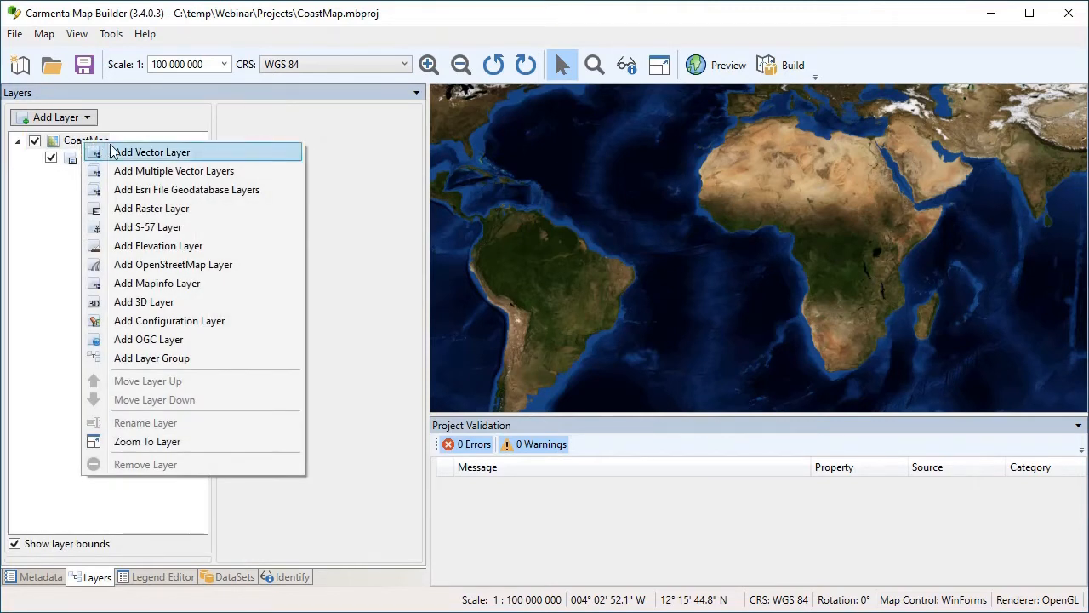
click(141, 217)
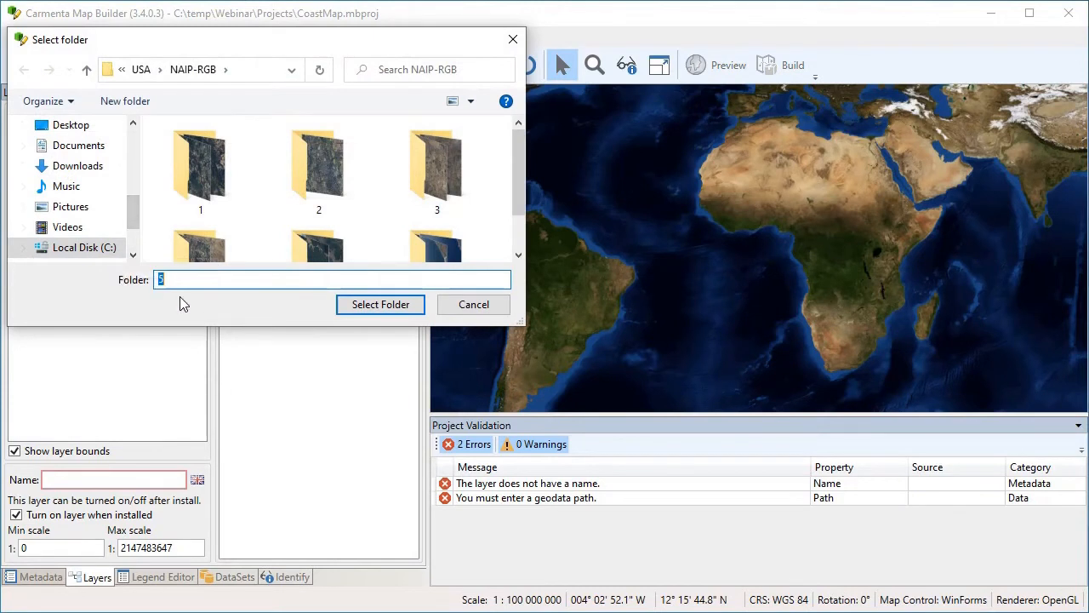
click(308, 255)
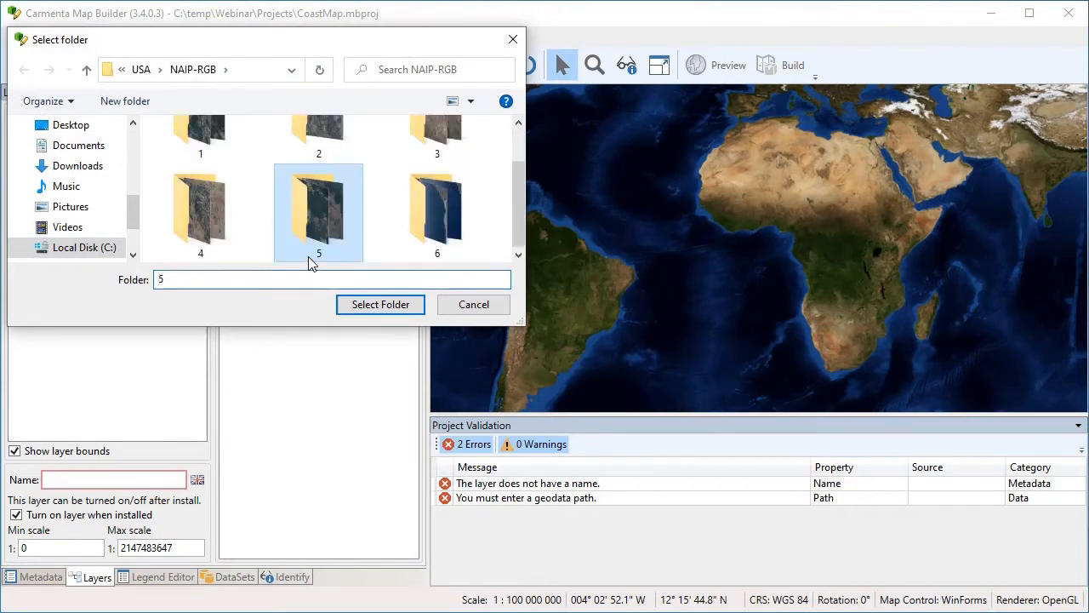
click(379, 304)
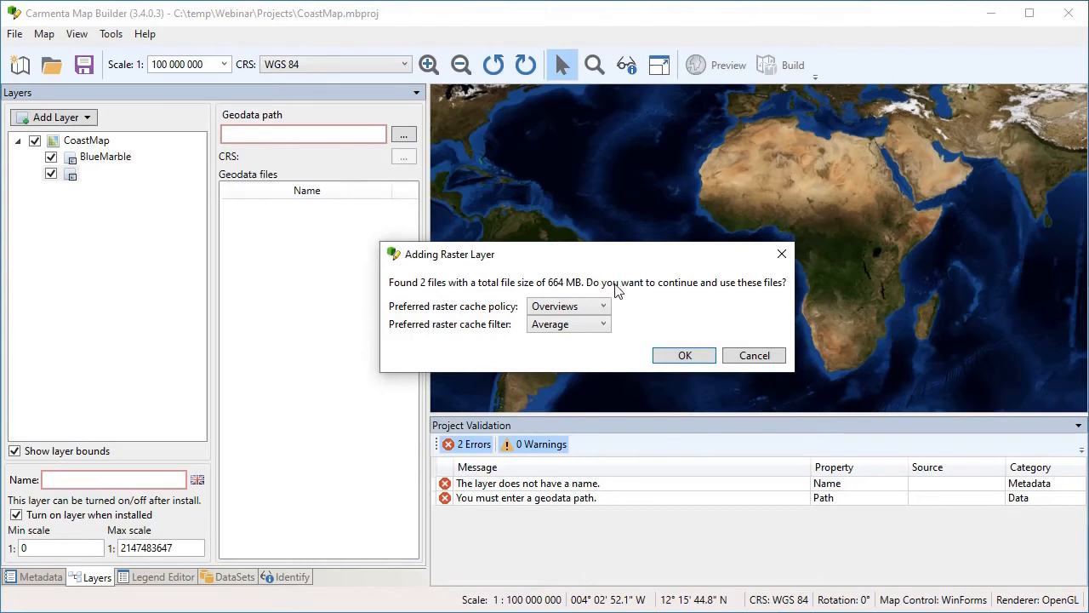
click(684, 356)
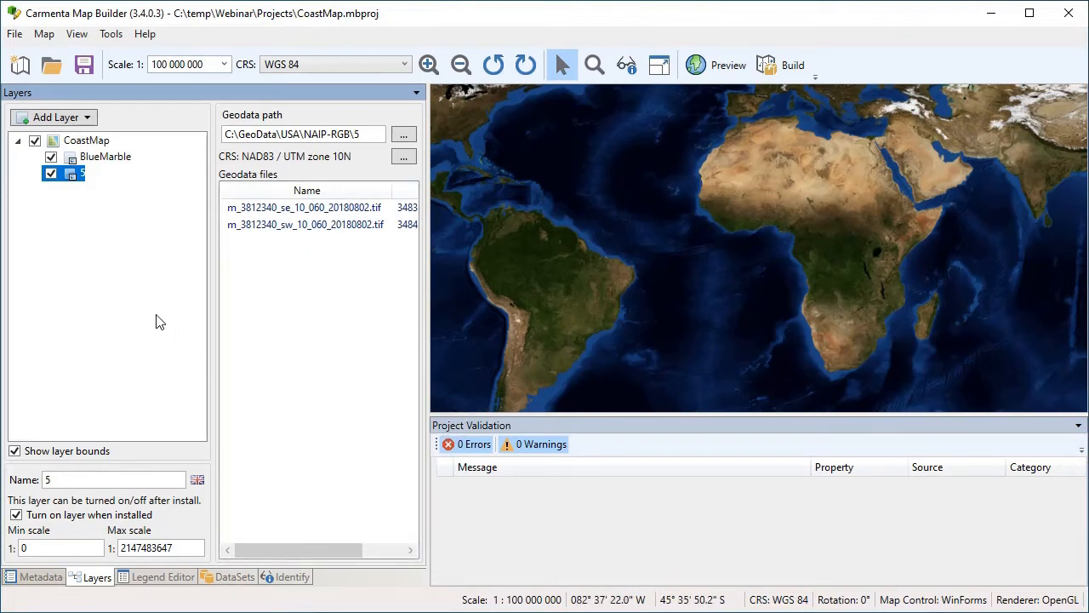
Rename the new NAIP raster layer to Aerial
click(65, 480)
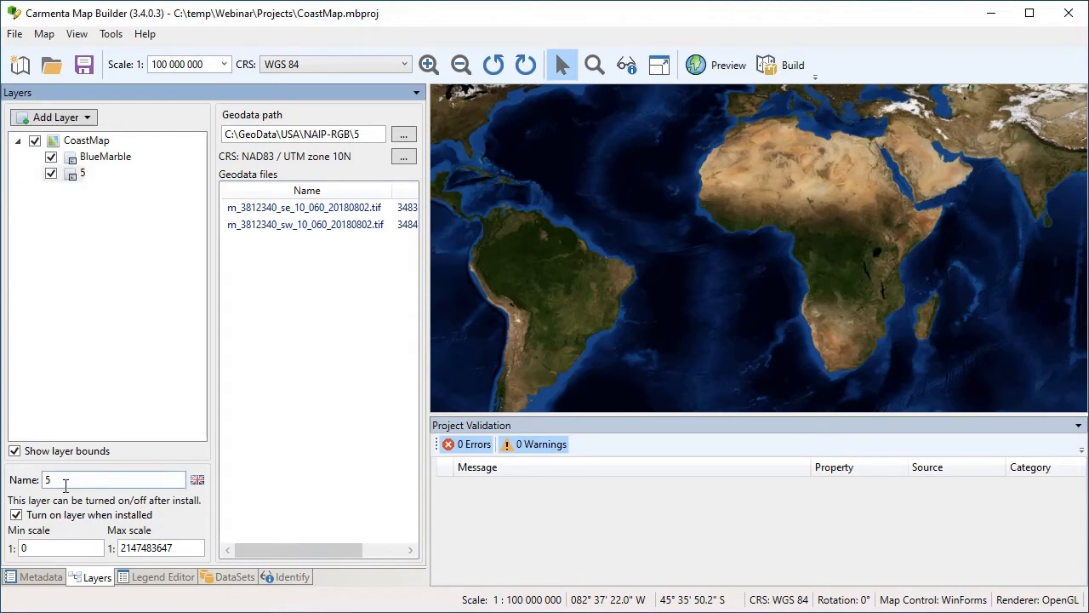
key(BackSpace)
text(Aerial)
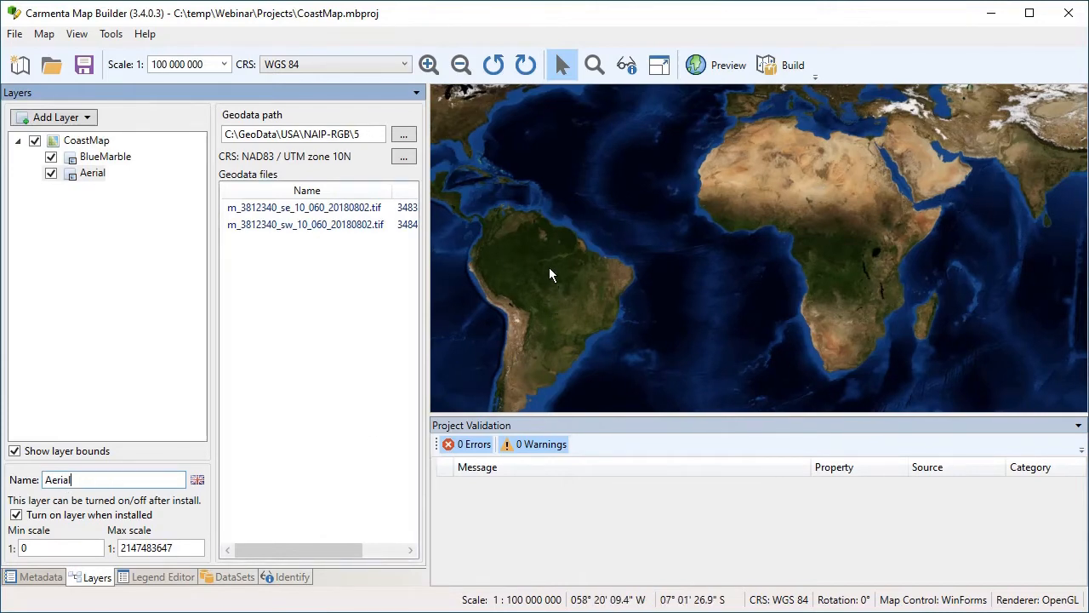
Locate the Aerial layer on the Californian coast and examine its imagery at close range
drag(550, 273, 723, 312)
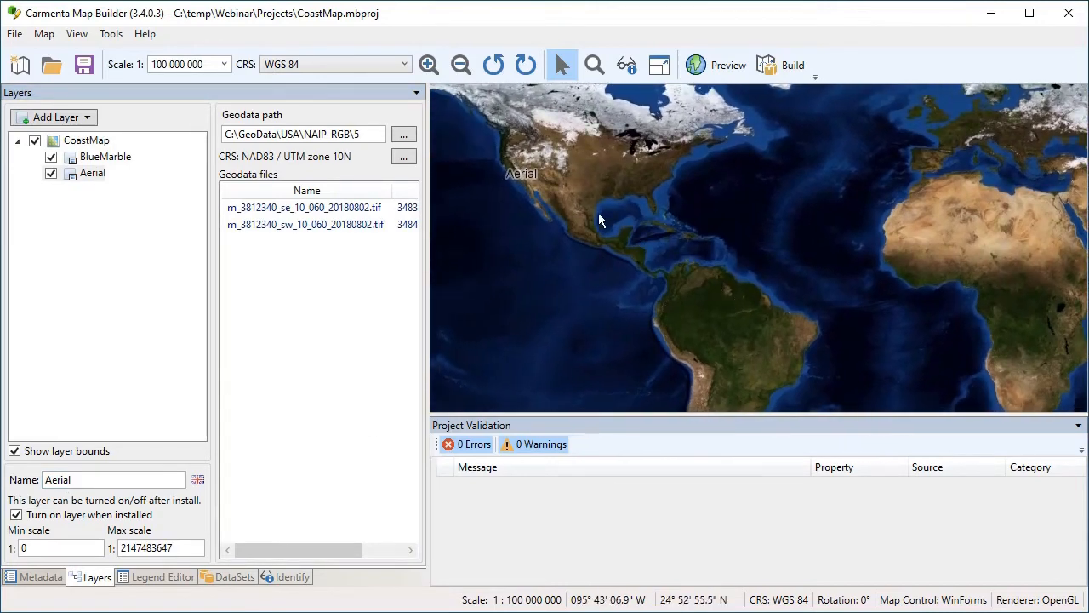
scroll(504, 172, up, 1)
scroll(502, 170, up, 3)
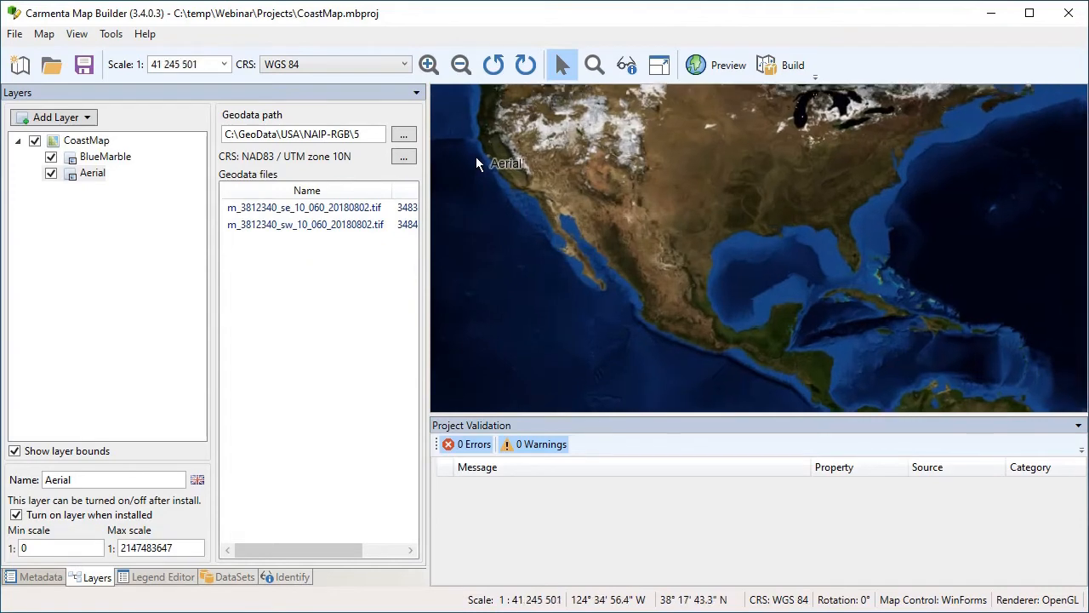
scroll(494, 155, up, 5)
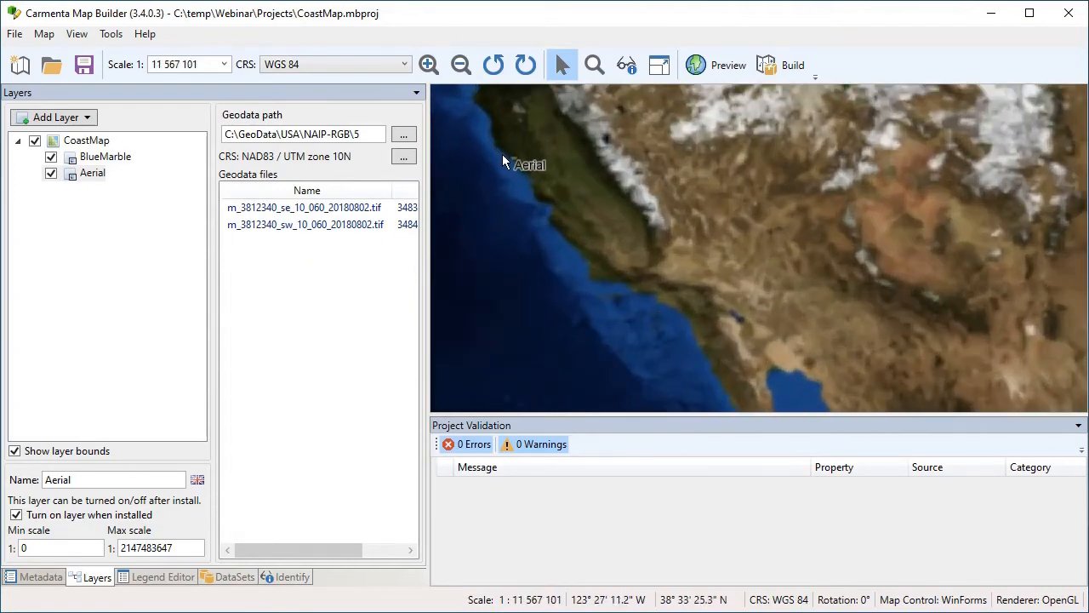
scroll(532, 162, up, 5)
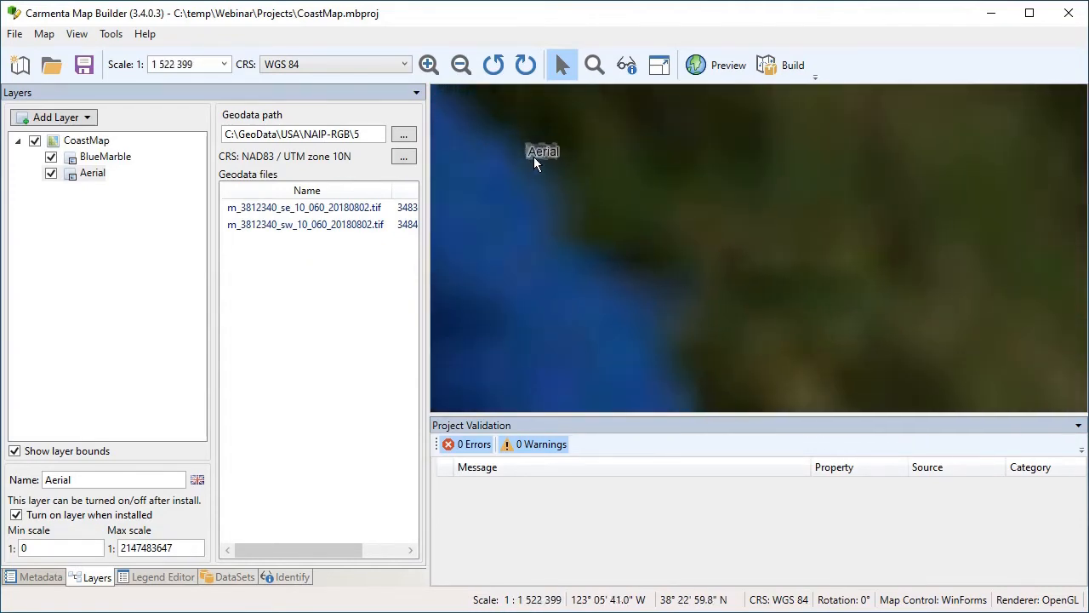
scroll(522, 143, up, 3)
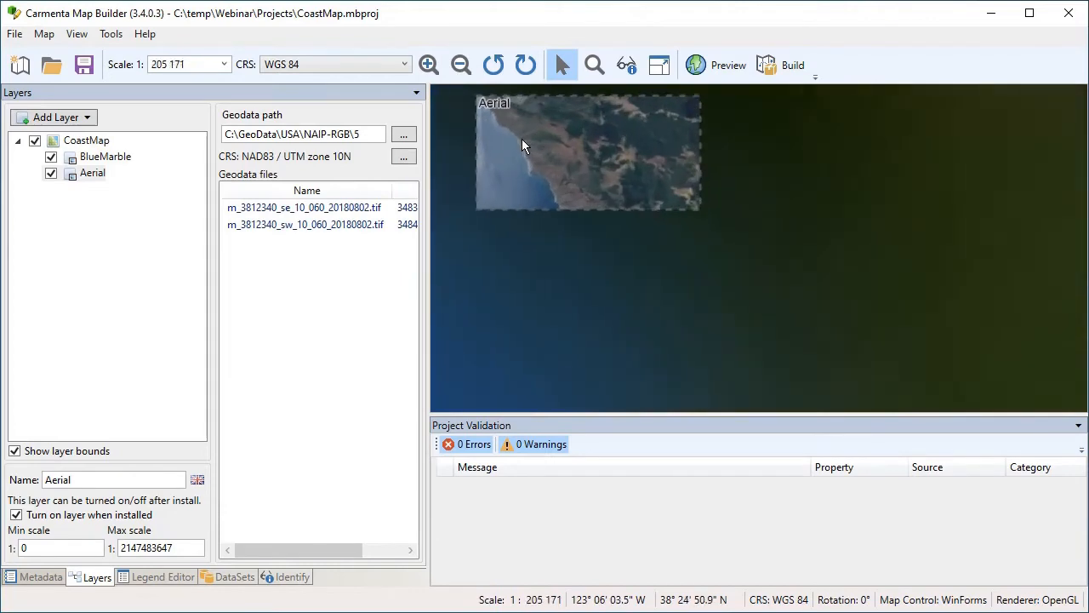
drag(519, 150, 555, 207)
scroll(555, 207, up, 3)
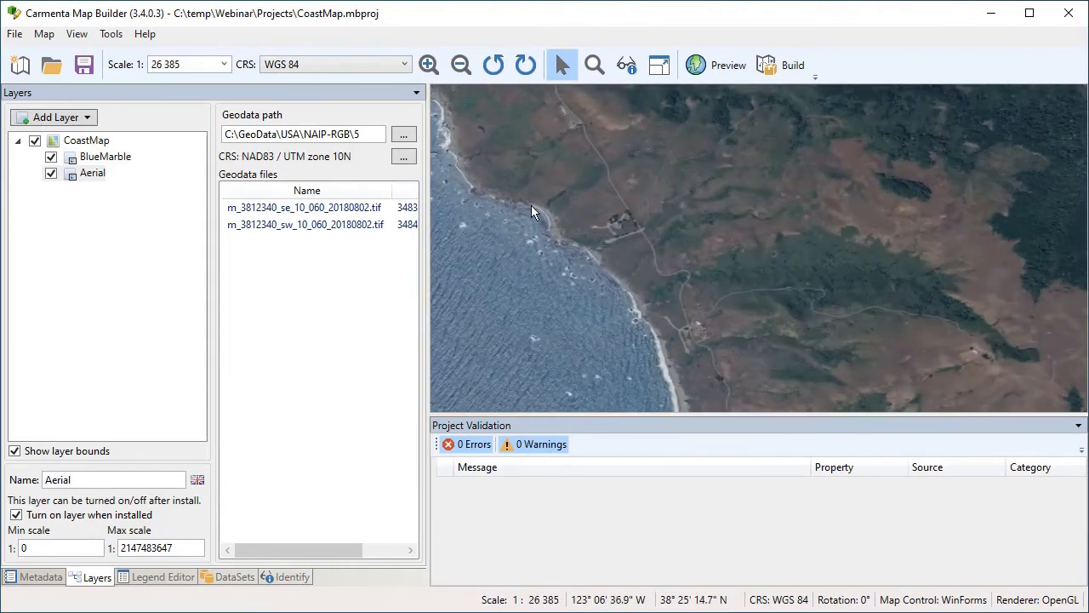
Follow the coastline southward in the aerial imagery and examine the settlement beside the beach
drag(532, 205, 649, 159)
scroll(693, 308, up, 1)
drag(795, 357, 726, 114)
drag(848, 316, 788, 251)
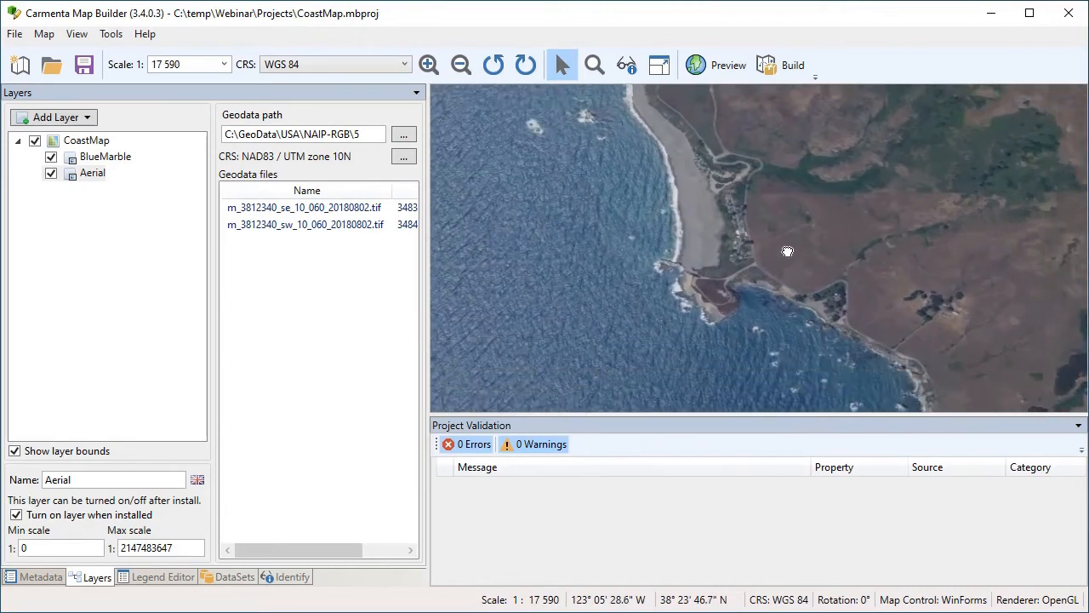
scroll(817, 268, up, 1)
drag(858, 291, 670, 78)
drag(834, 223, 687, 117)
drag(826, 193, 706, 190)
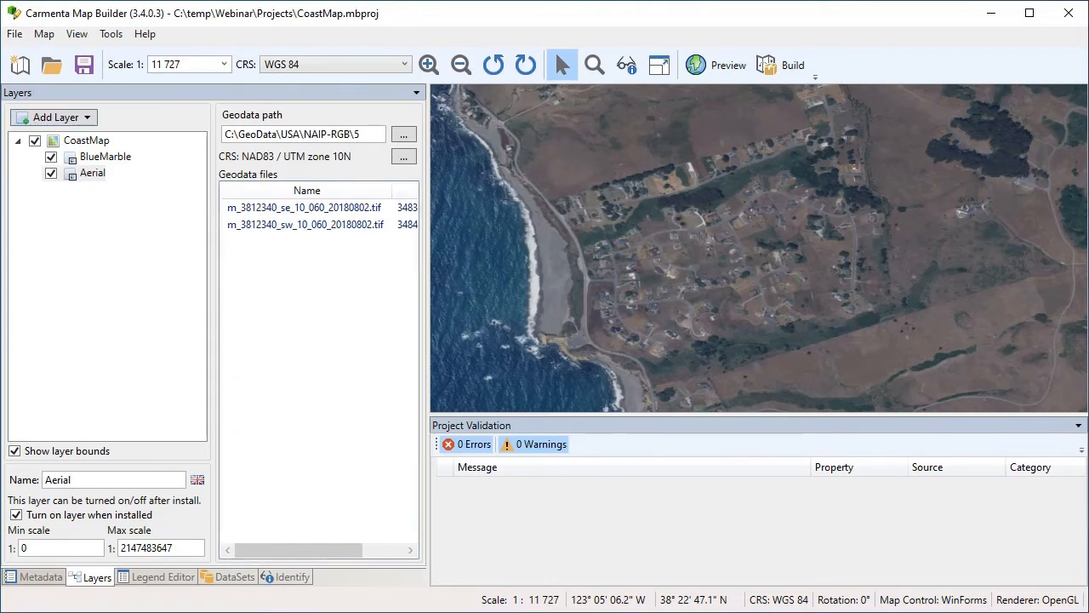
Add a layer group named Roads to the CoastMap project
click(102, 157)
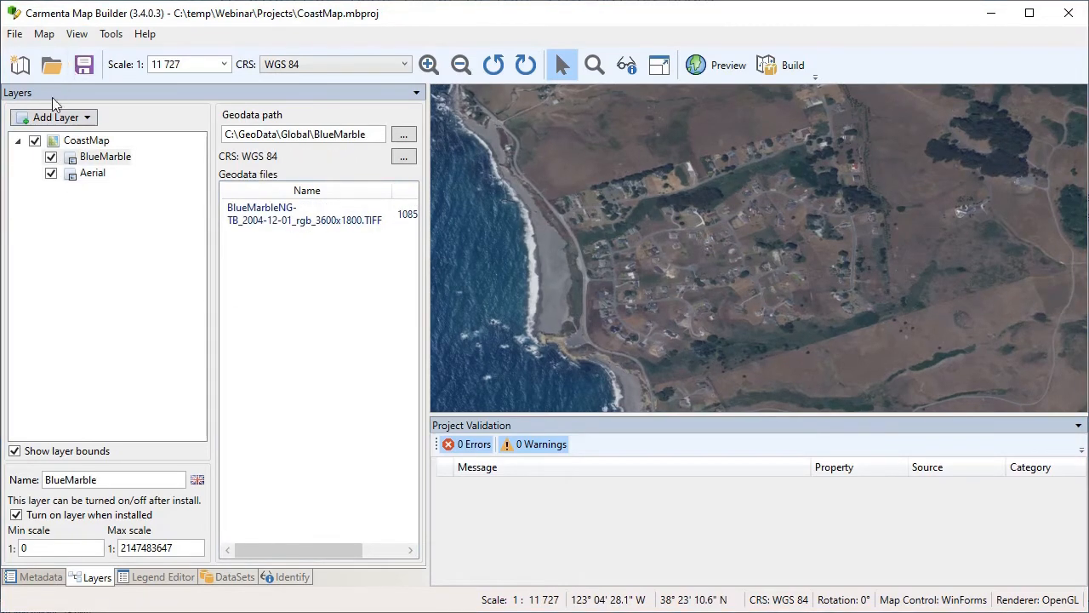
right_click(74, 146)
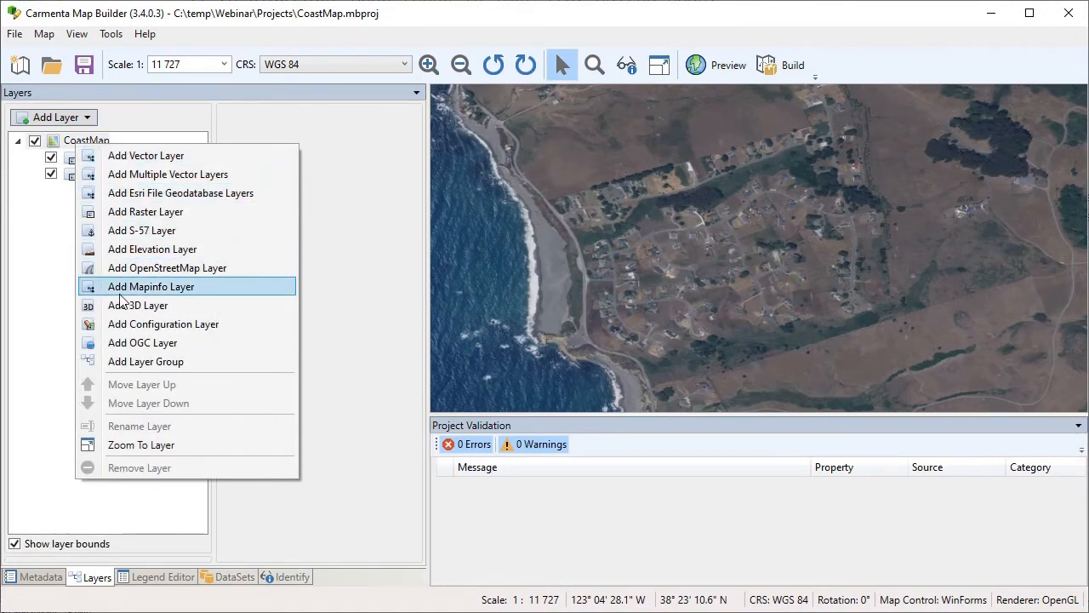
click(143, 362)
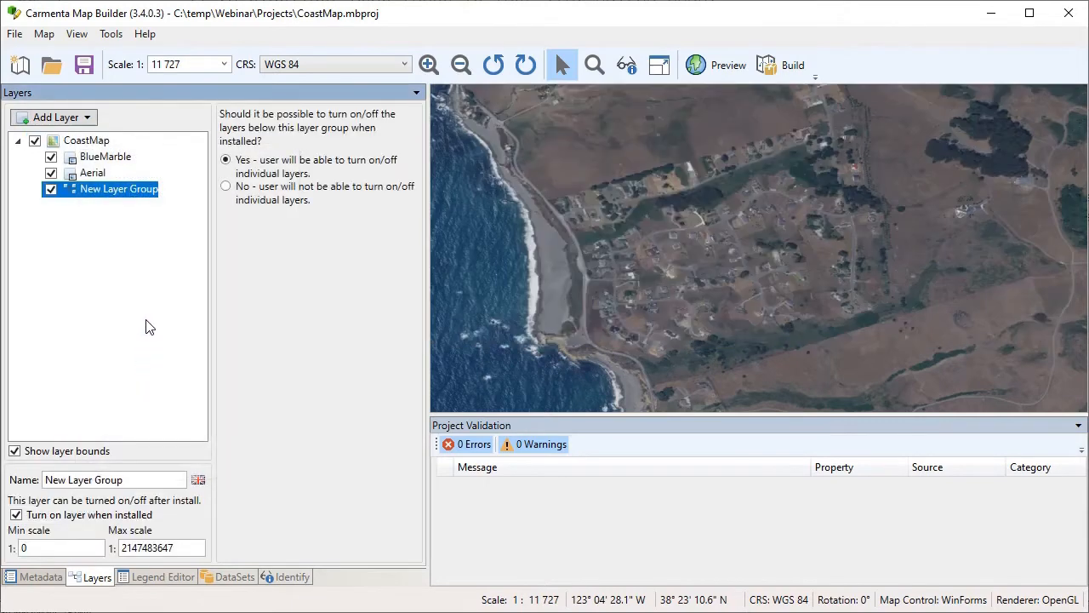
drag(126, 480, 39, 480)
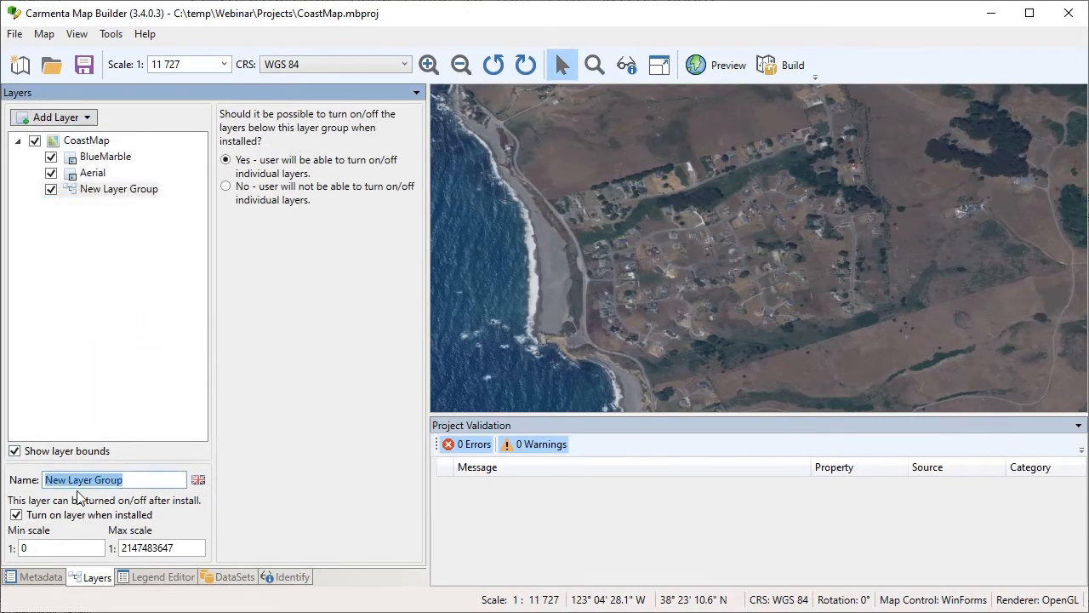
text(Roads)
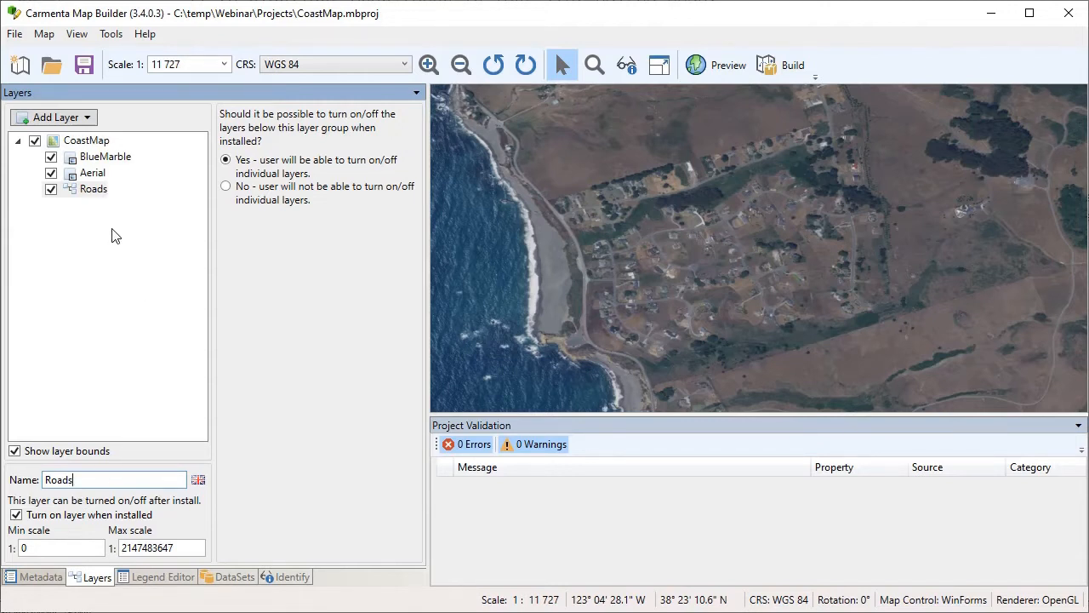
Add a vector layer to the Roads group from the shapefile tl_2019_06097_roads.shp and dismiss the max scale notice
click(89, 194)
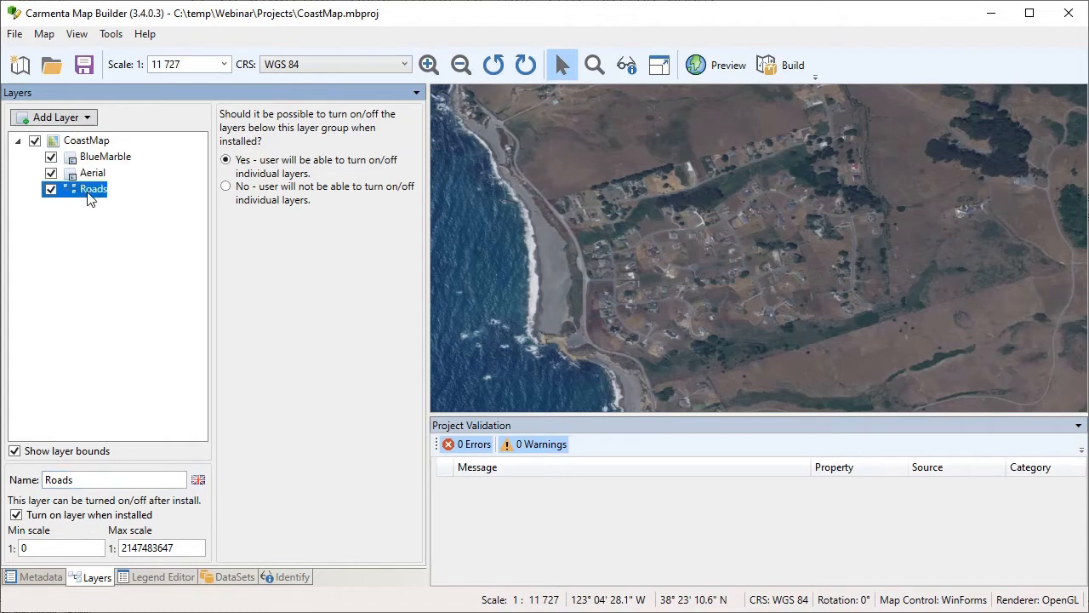
right_click(91, 195)
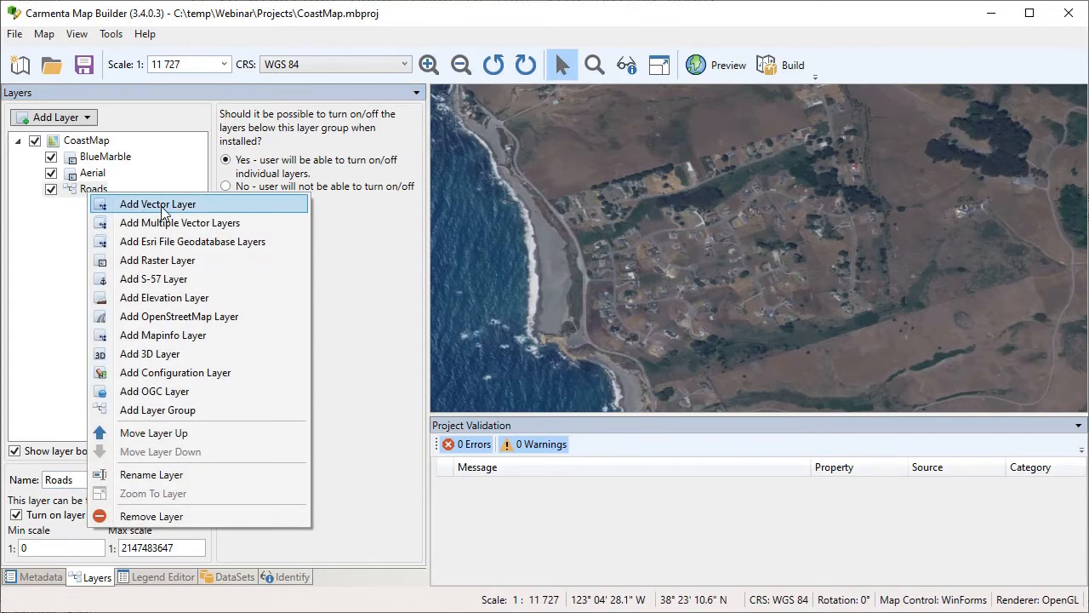
click(165, 213)
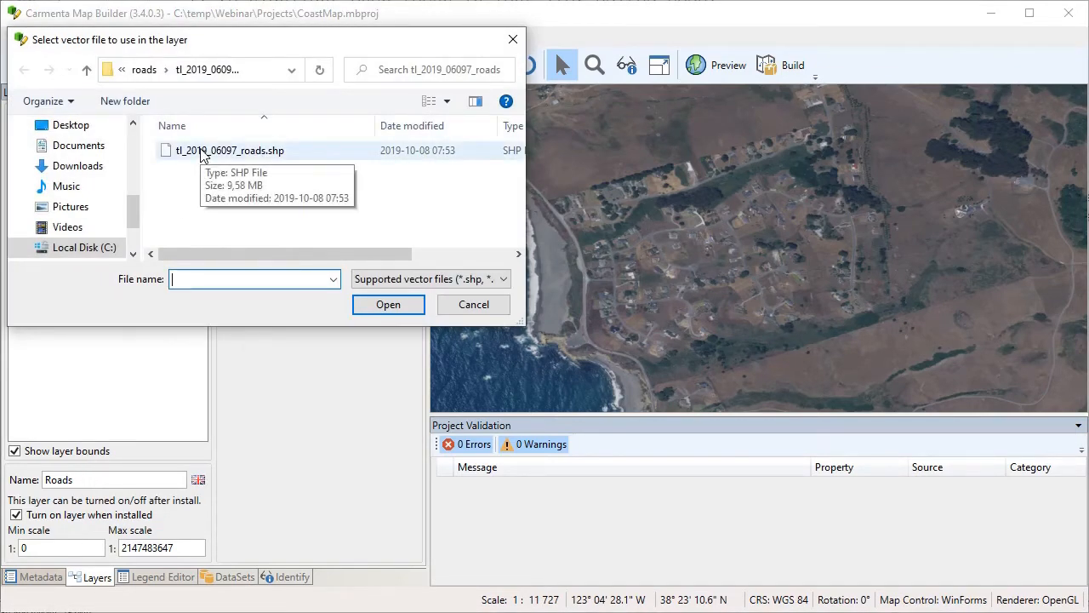
click(202, 153)
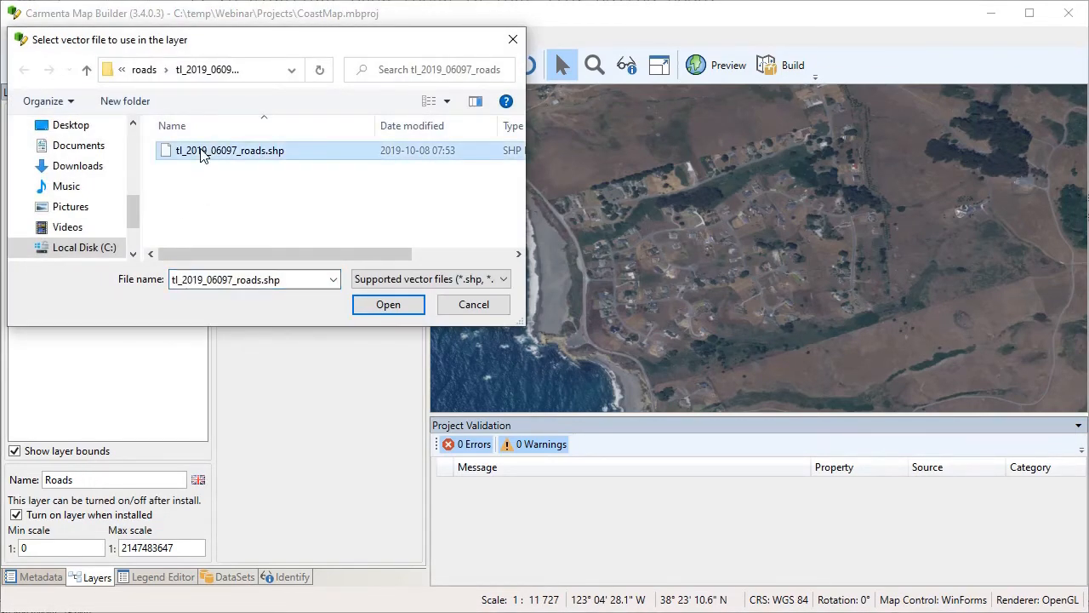
click(363, 308)
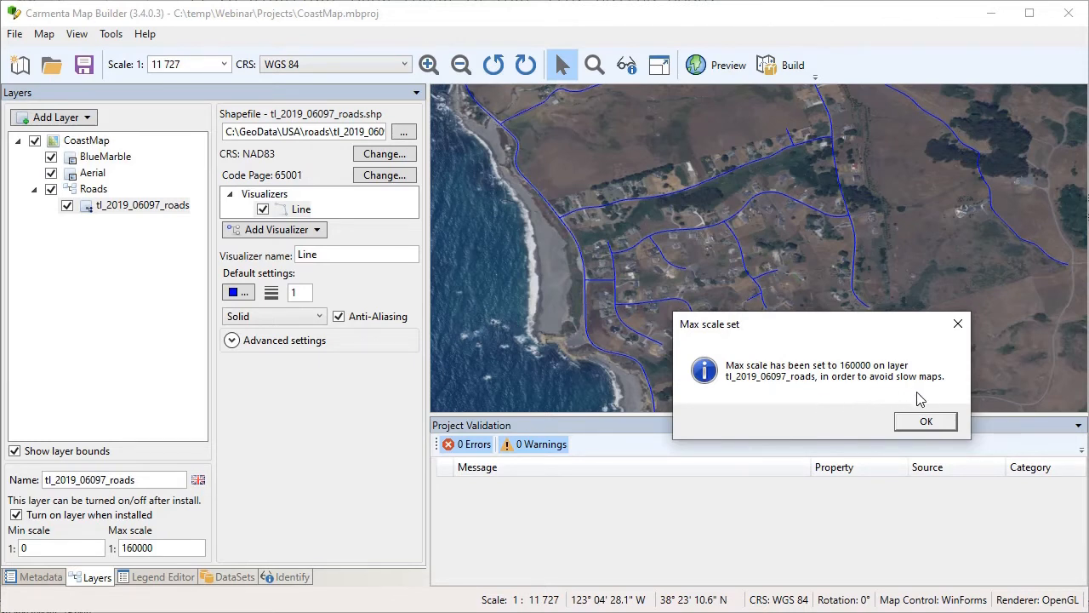
click(925, 422)
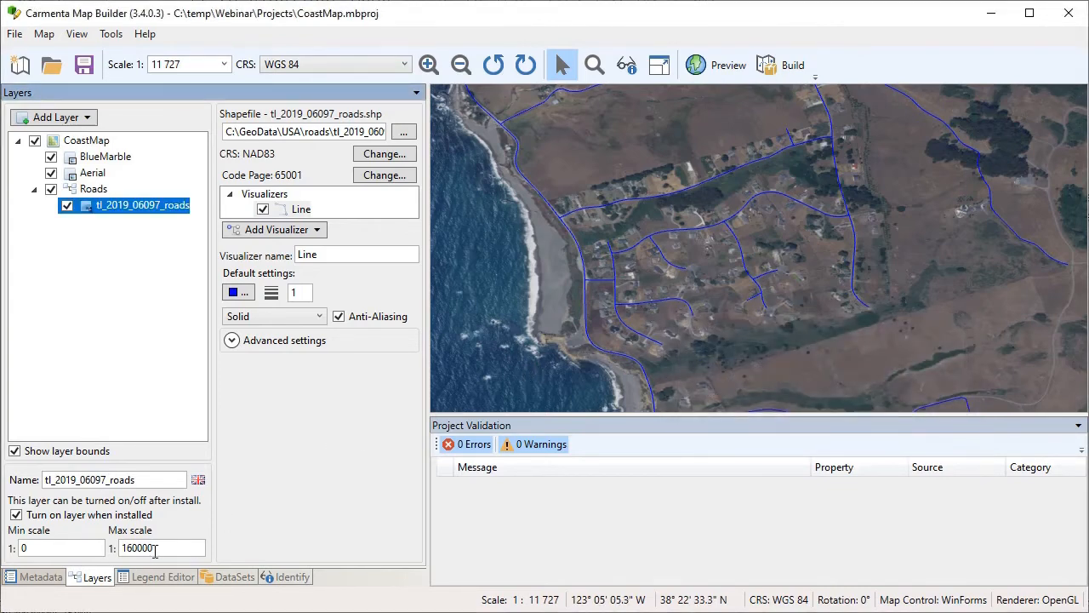
Check the road vector layer's maximum scale and the path of its source shapefile
drag(155, 547, 132, 547)
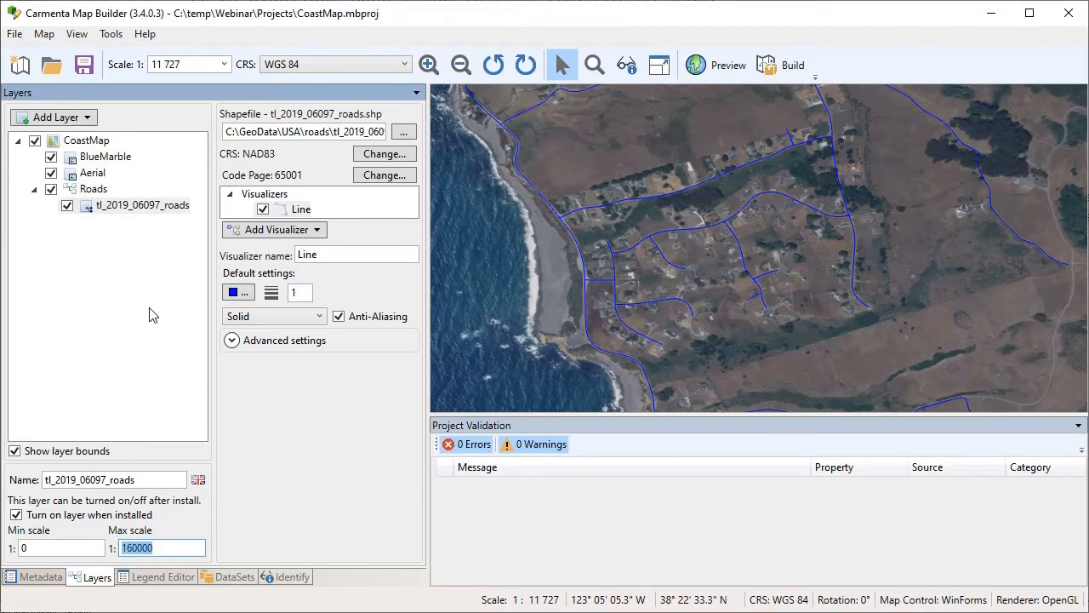
click(169, 211)
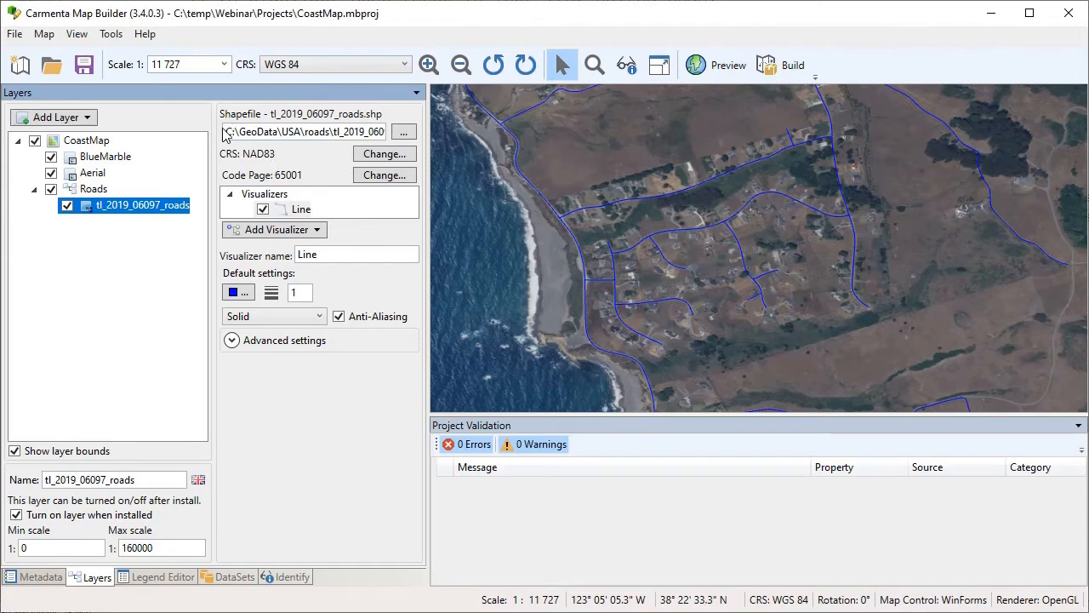
drag(228, 131, 405, 138)
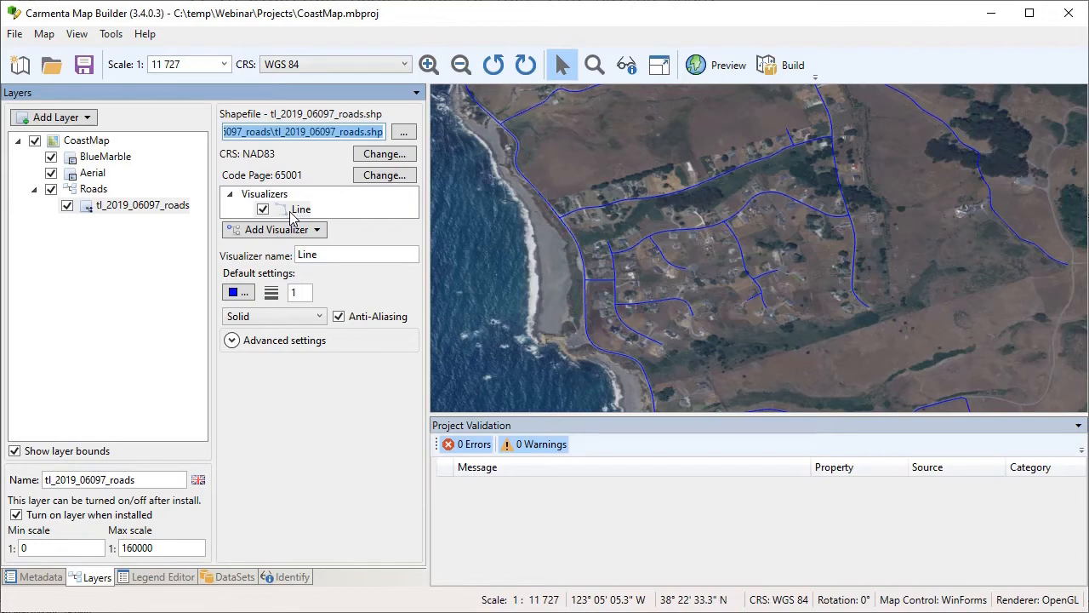
Set the road layer's line visualizer to orange (#FFFF8C00) with a line width of 2
click(239, 293)
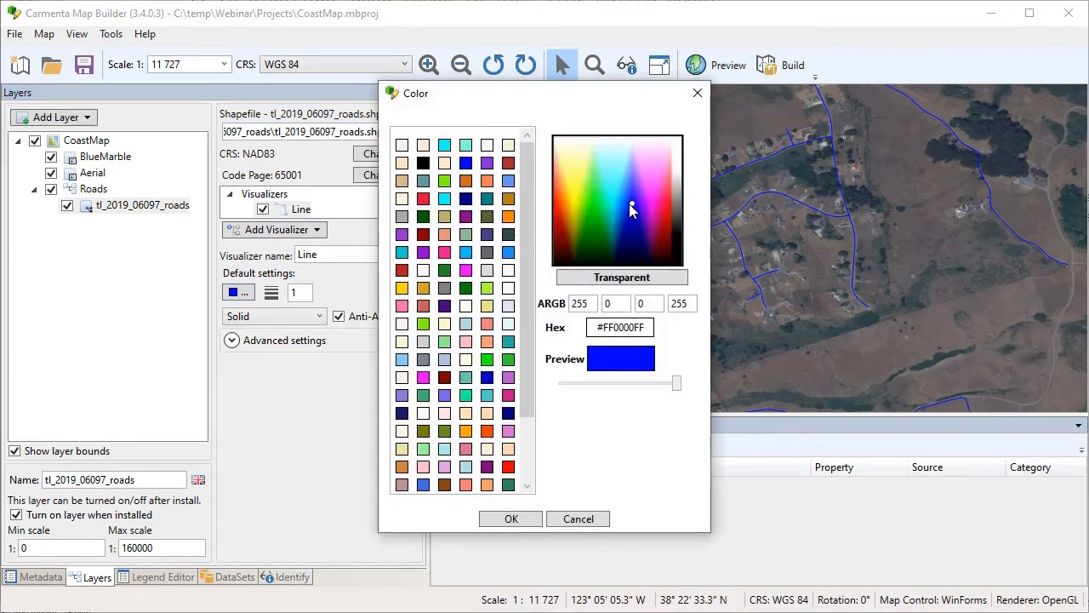
mouse_move(629, 203)
mouse_down()
mouse_move(586, 209)
mouse_move(628, 206)
mouse_up()
drag(676, 383, 616, 383)
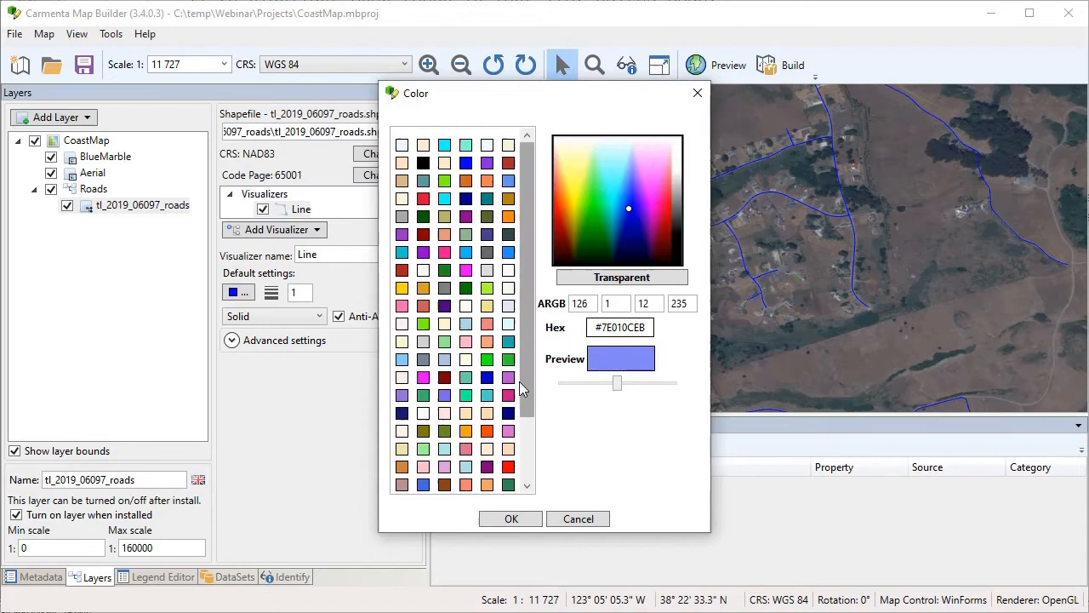
click(508, 216)
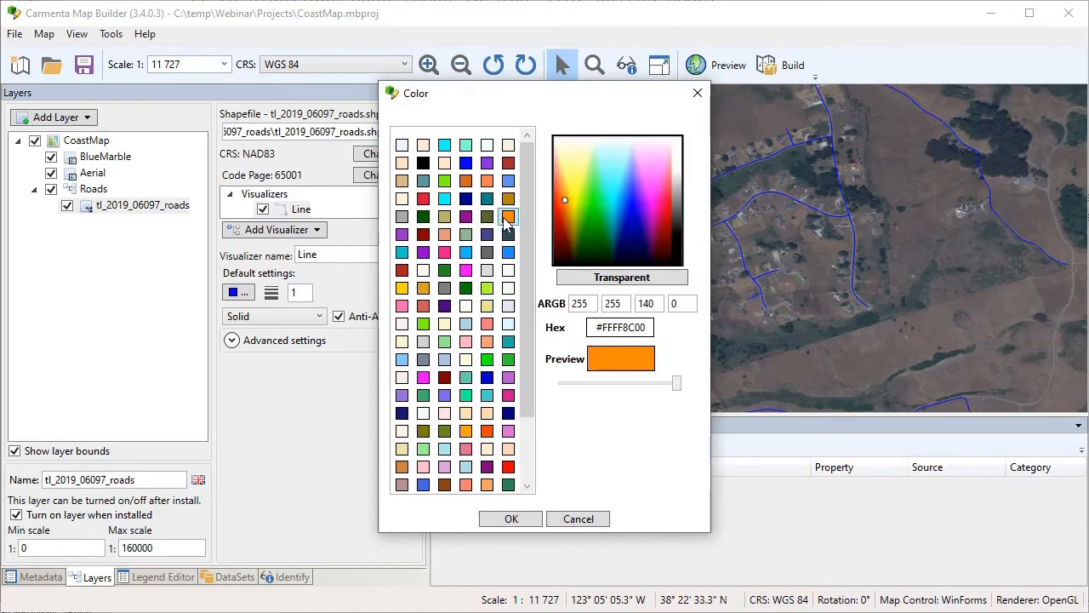
click(510, 520)
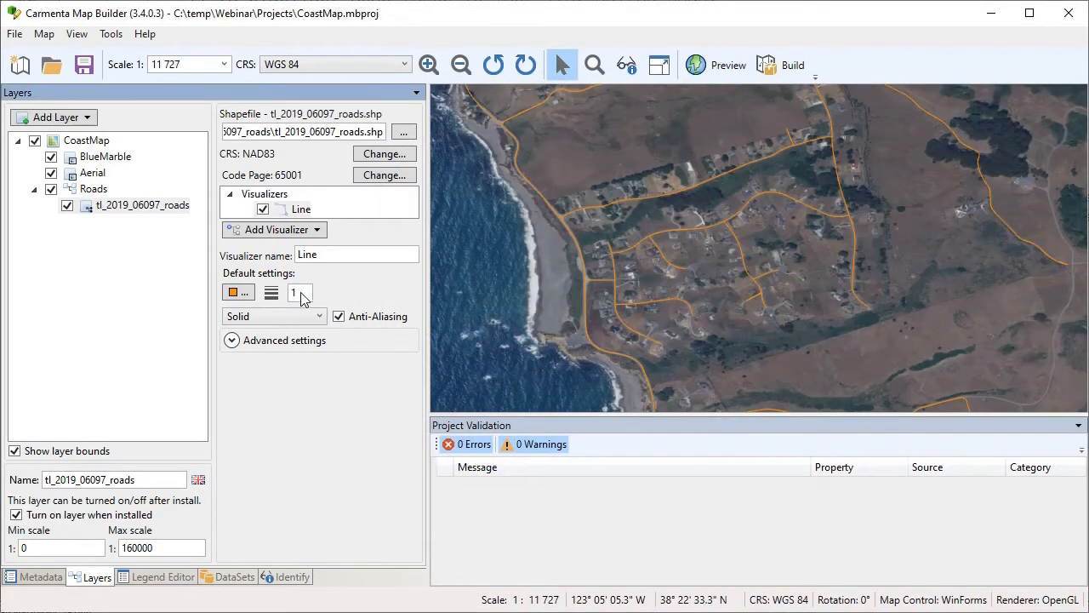
double_click(304, 294)
text(2)
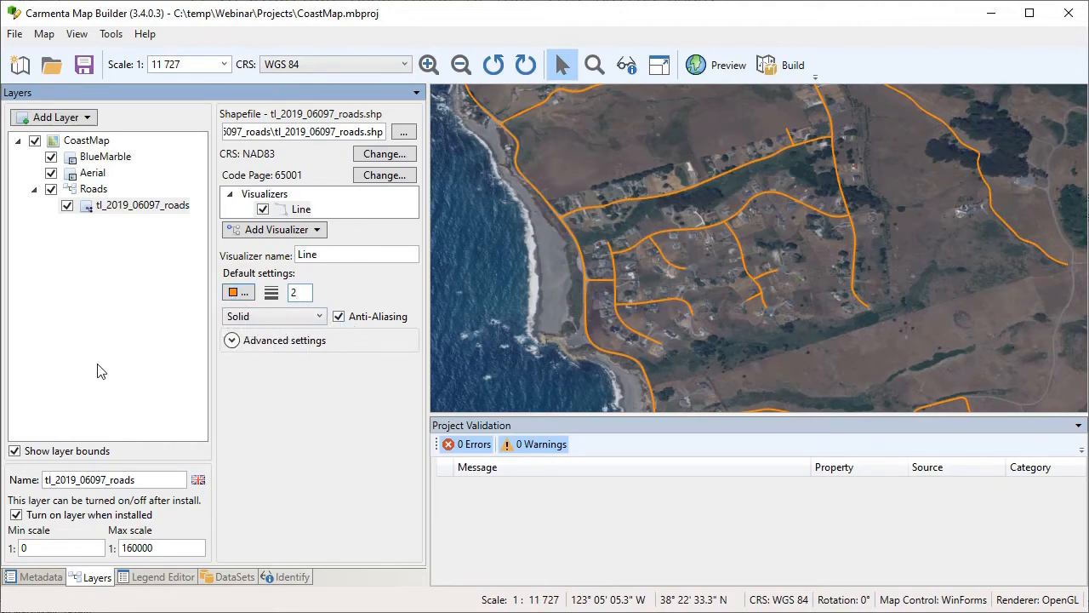
Rename the tl_2019_06097_roads layer in the Roads group as "Road lines"
click(102, 479)
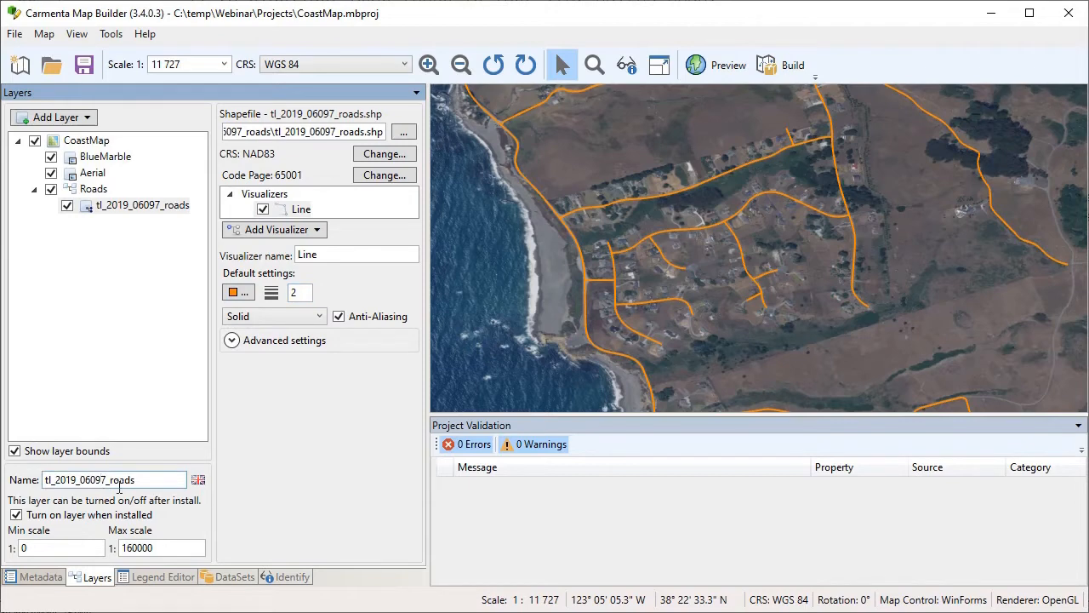
drag(113, 479, 31, 473)
text(Road)
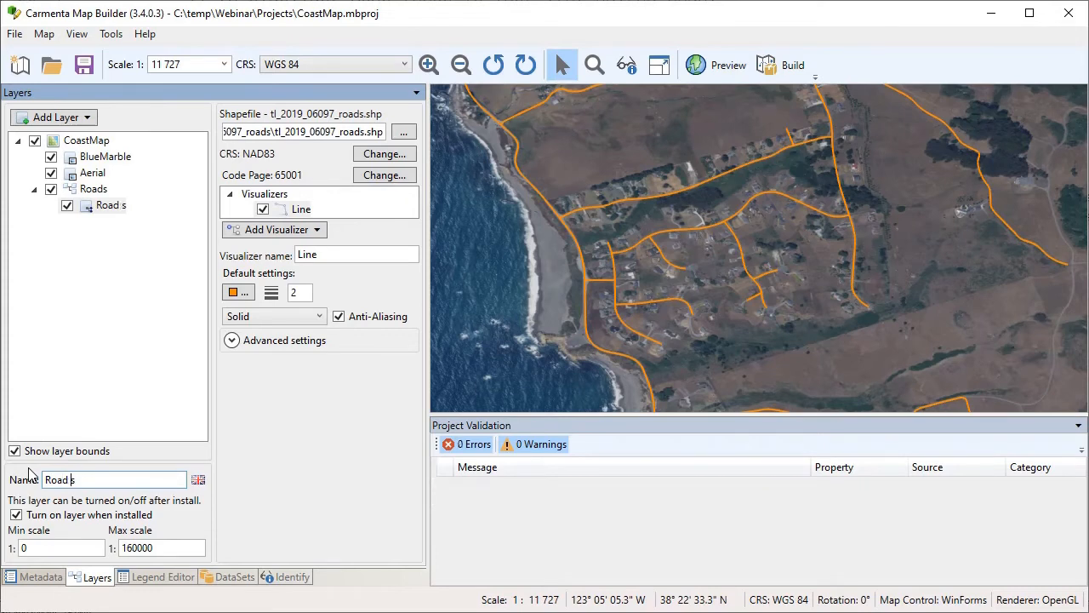
text( lines)
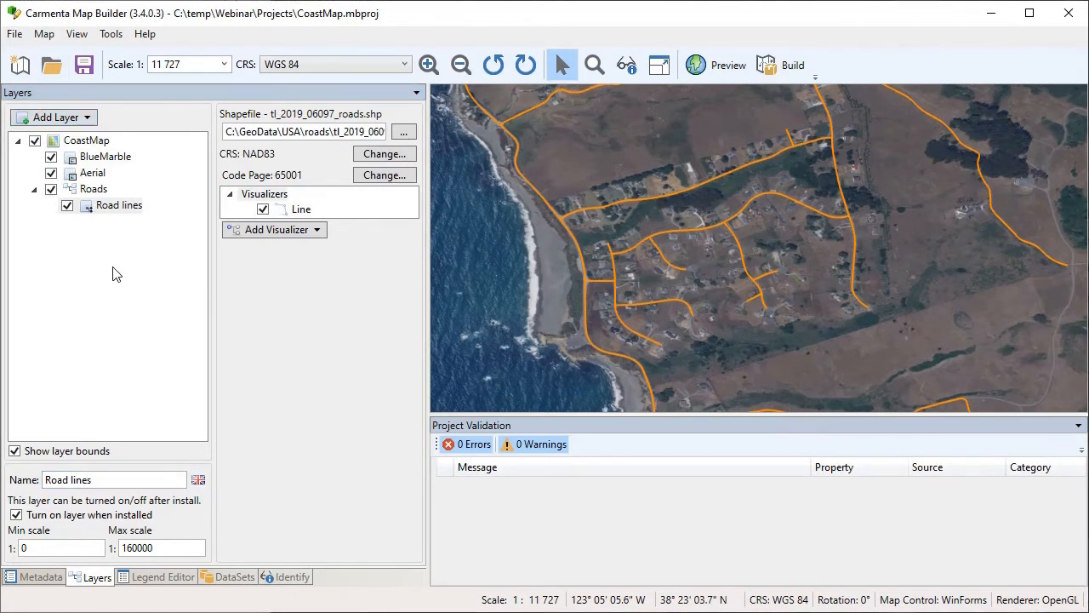
Add a text visualizer to the Road lines layer and take its text from the FULLNAME field
click(109, 213)
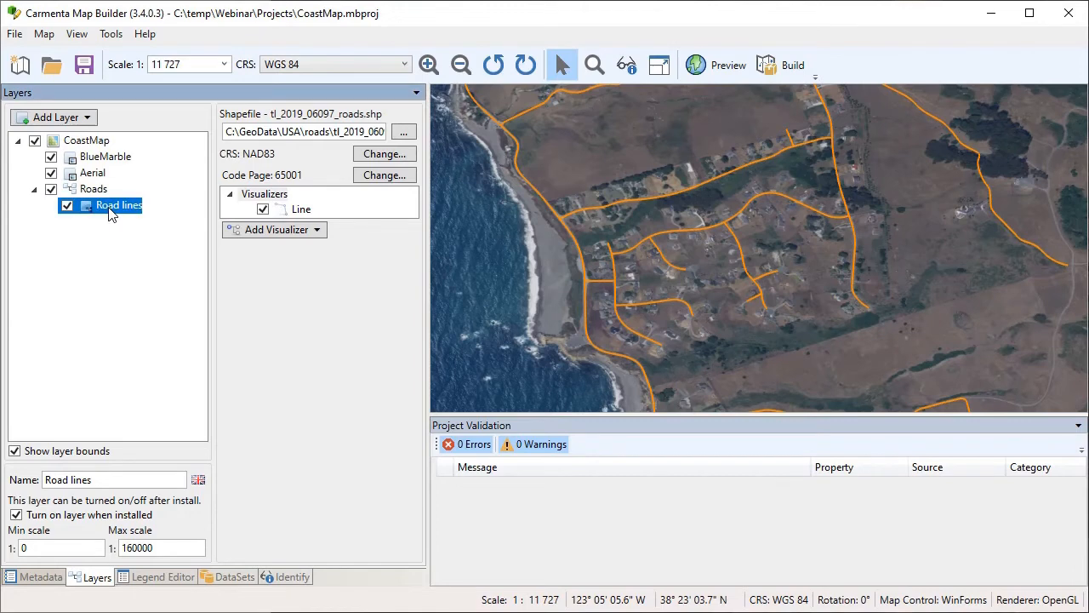
click(282, 197)
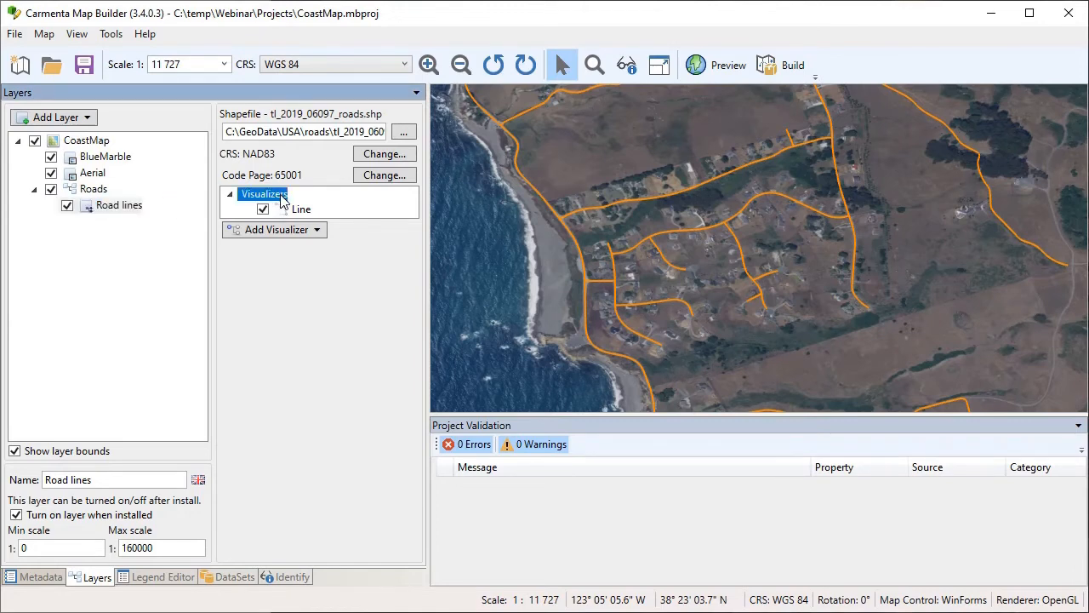
right_click(281, 198)
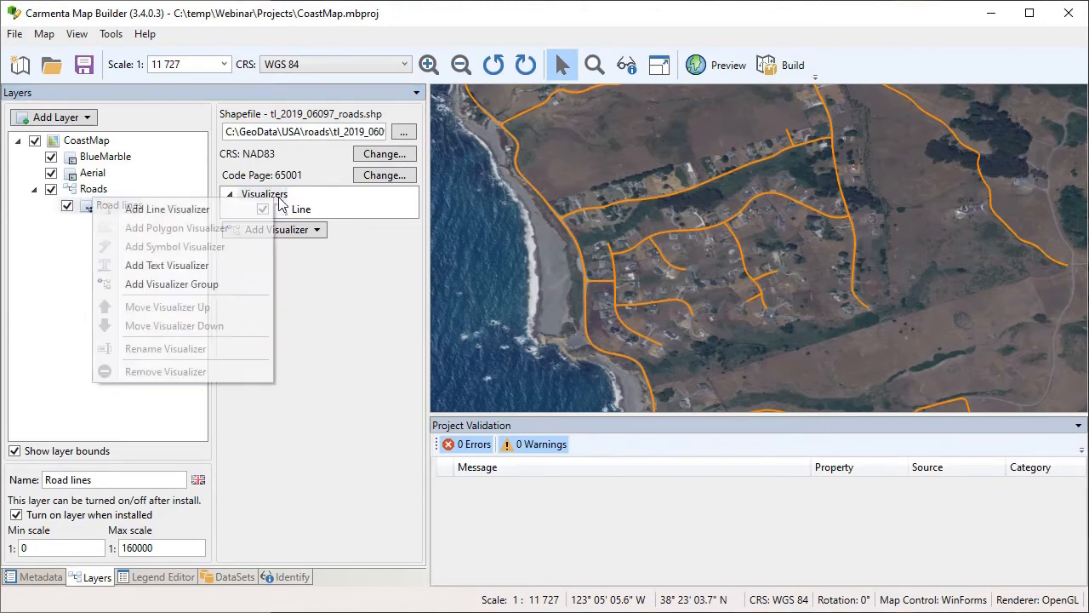
click(219, 265)
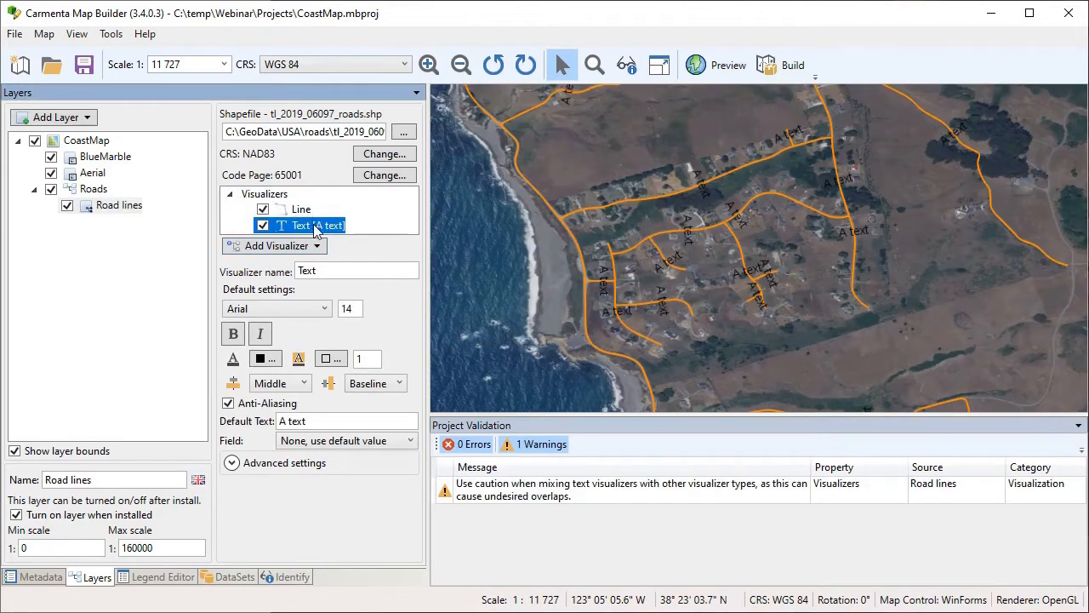
click(409, 443)
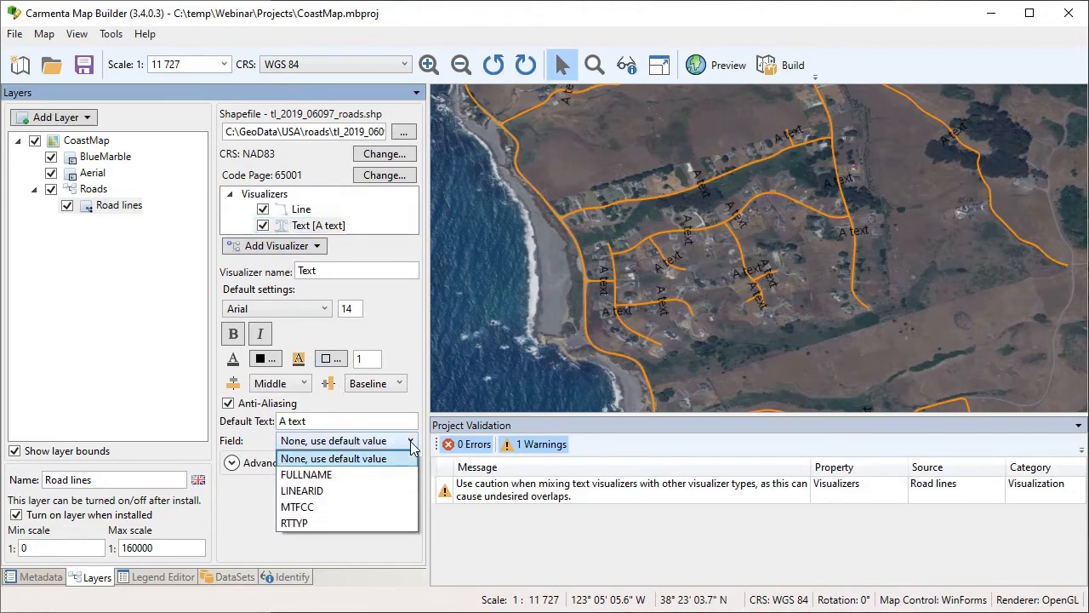
click(333, 479)
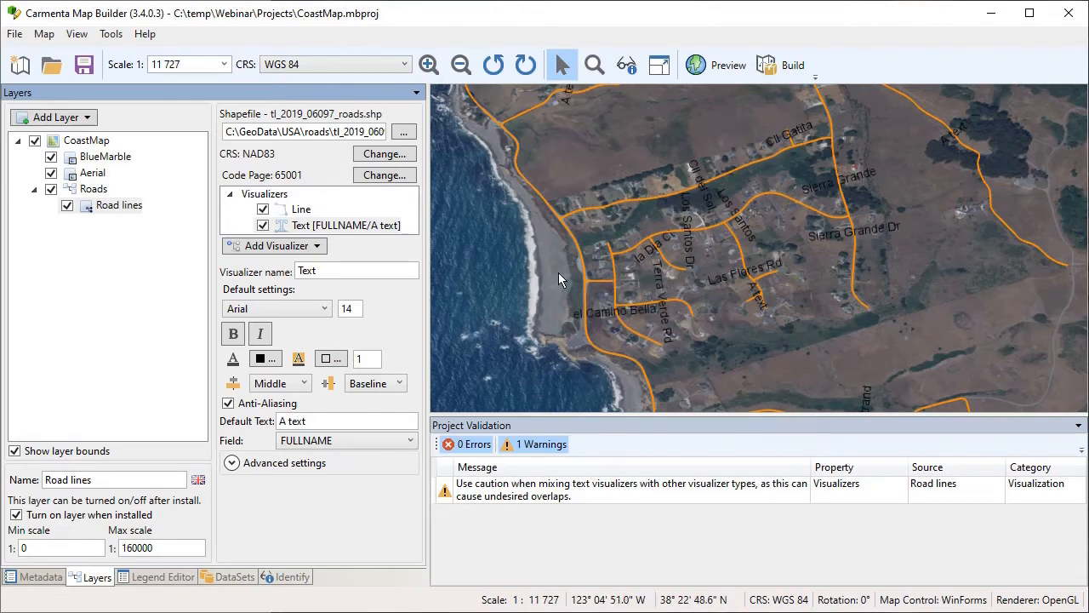
Remove the text visualizer from the Road lines layer
click(309, 228)
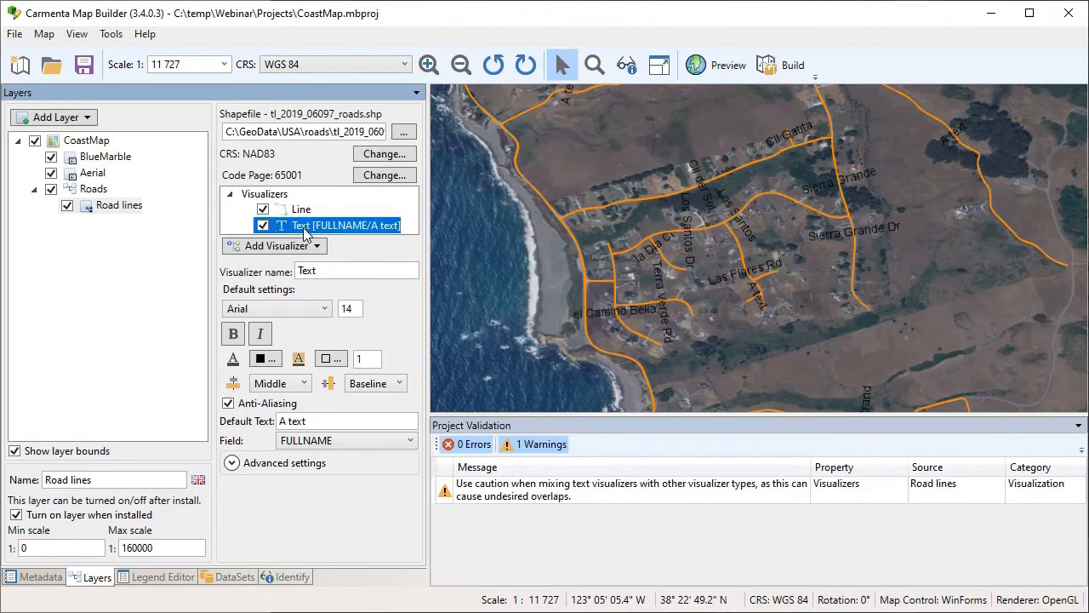
right_click(304, 231)
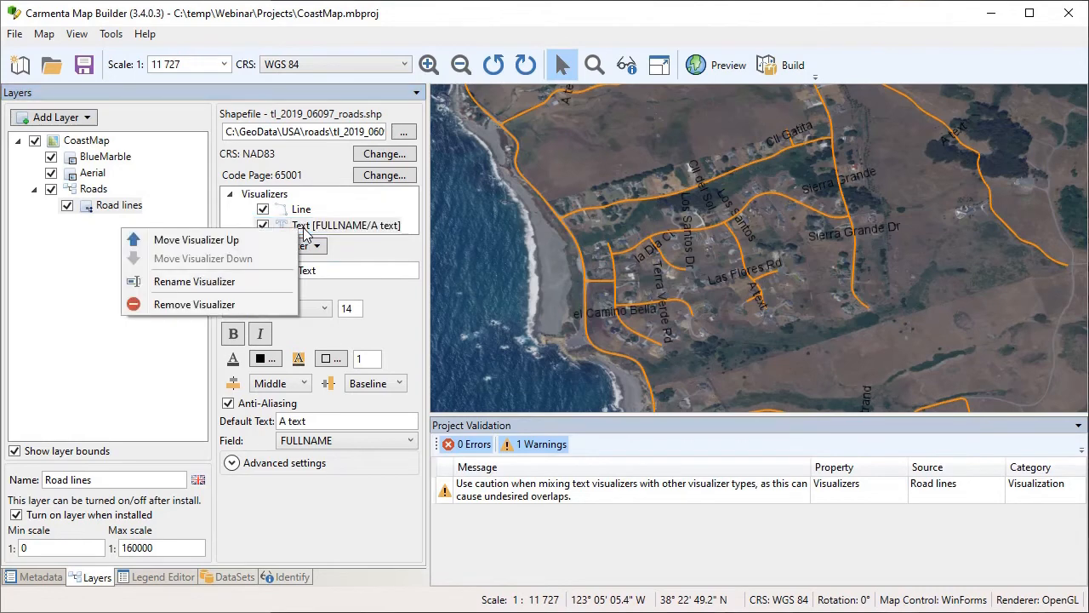
click(212, 304)
Add another vector layer to the Roads group from tl_2019_06097_roads.shp and dismiss the max scale notice
click(94, 190)
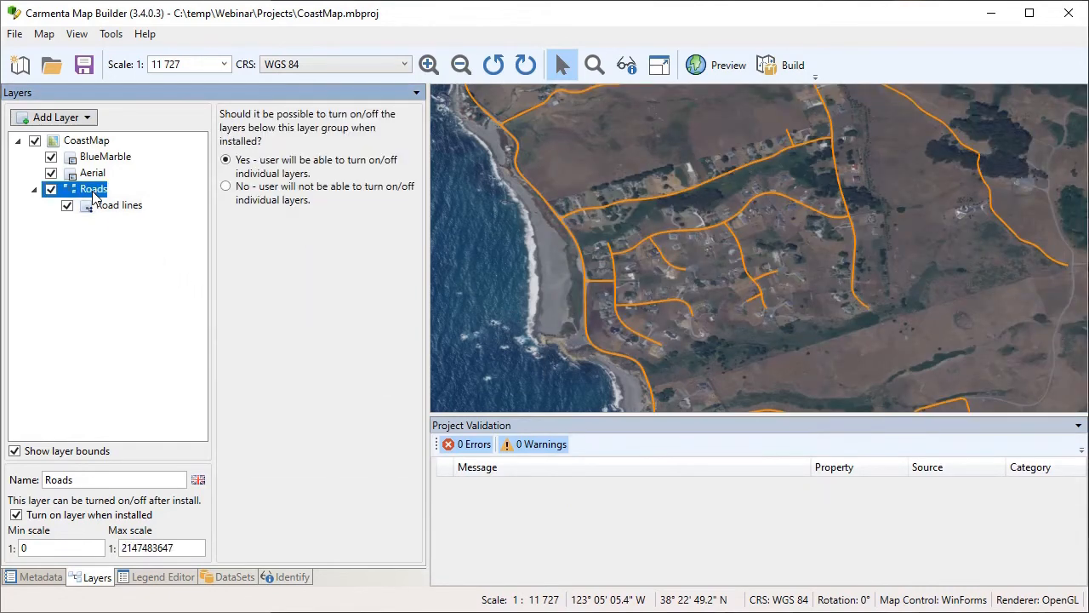
right_click(93, 194)
click(130, 204)
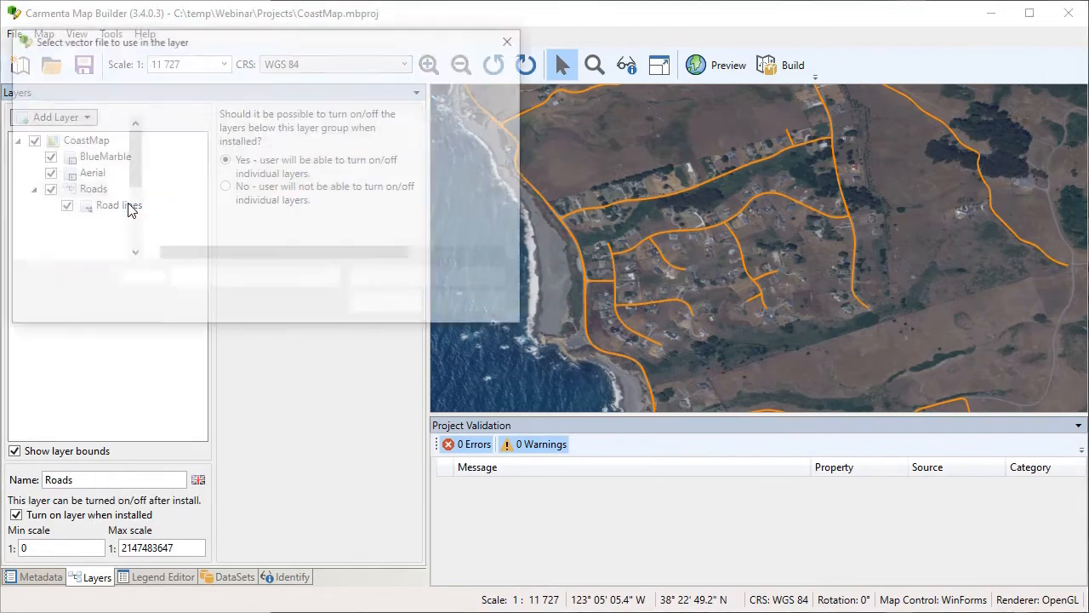
click(215, 153)
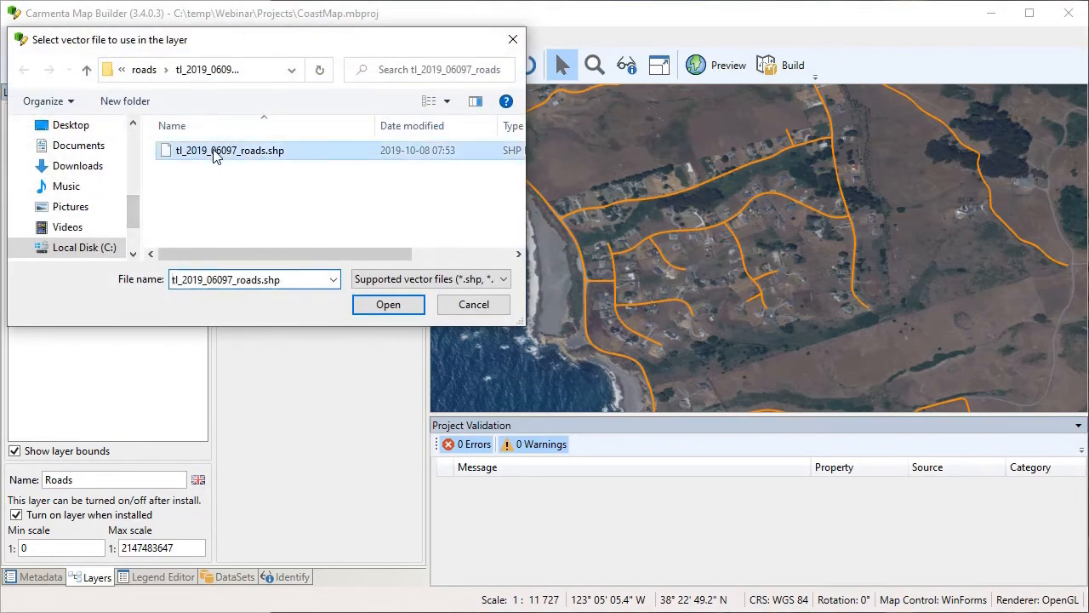
click(380, 302)
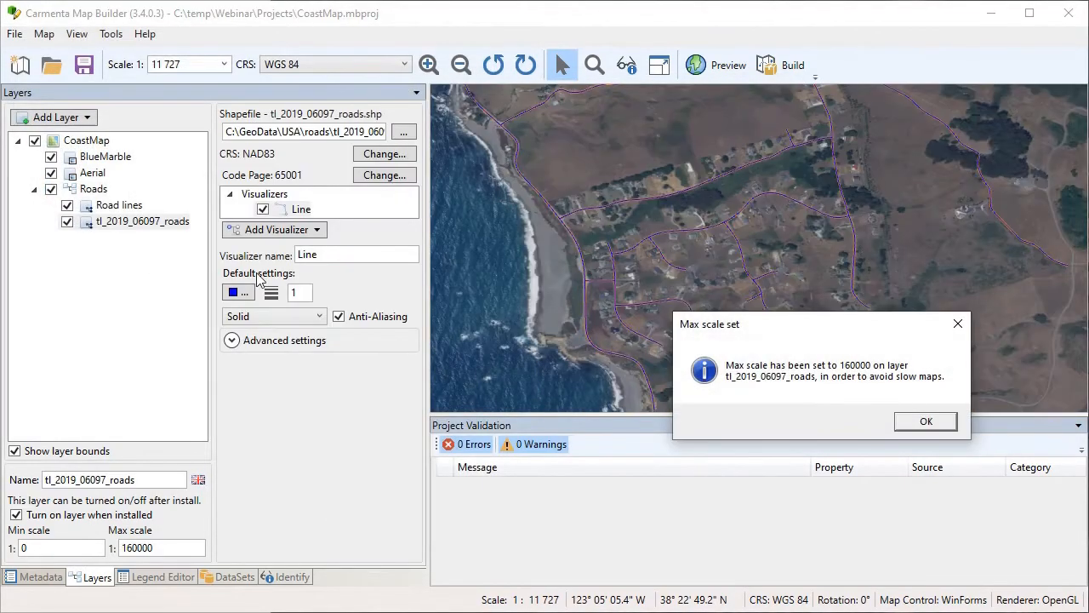
click(926, 421)
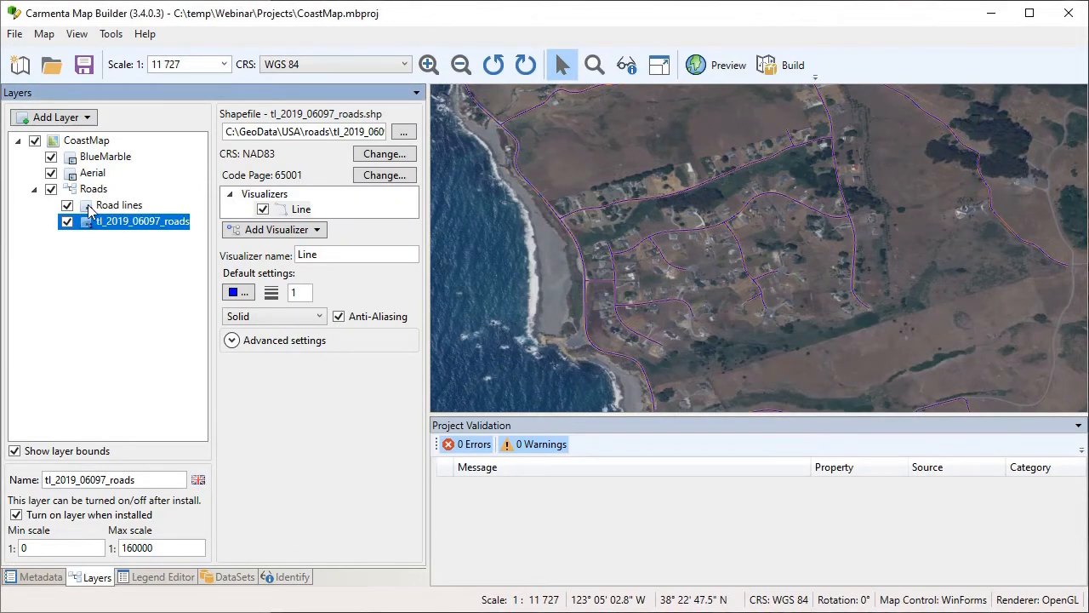
Rename the new road vector layer as "Road names"
click(141, 479)
drag(141, 479, 23, 476)
text(R)
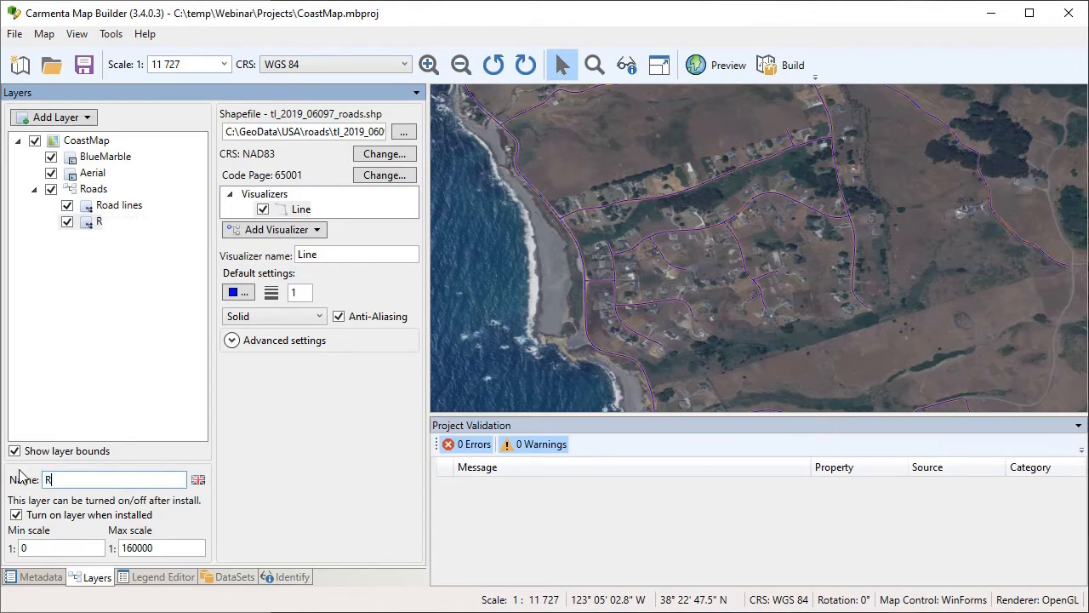
text(oad names)
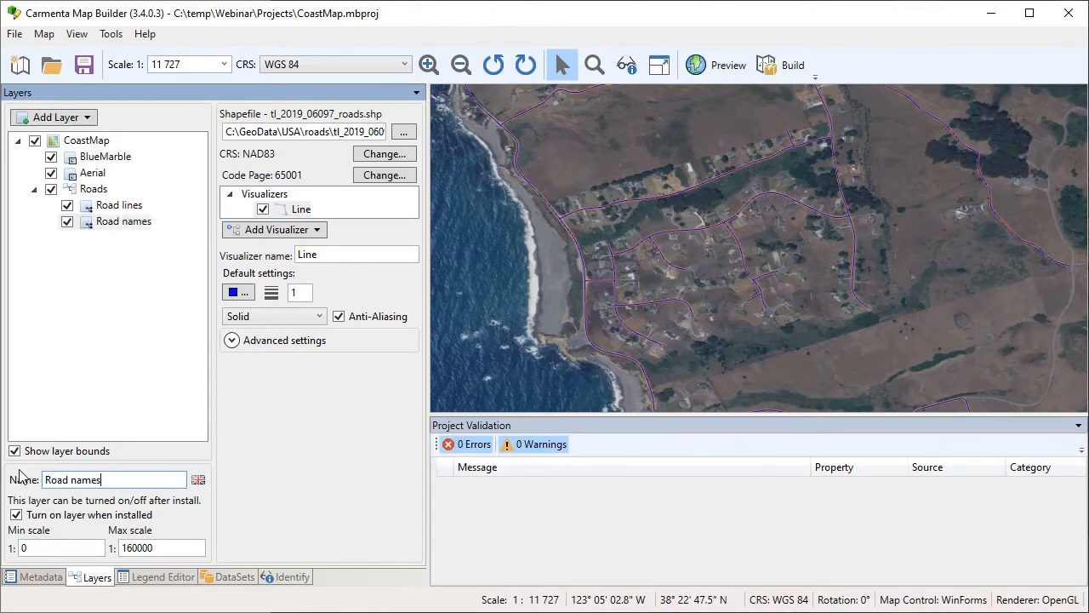
Replace the Road names layer's line visualizer with a text visualizer that takes its text from the FULLNAME field
click(298, 210)
right_click(298, 211)
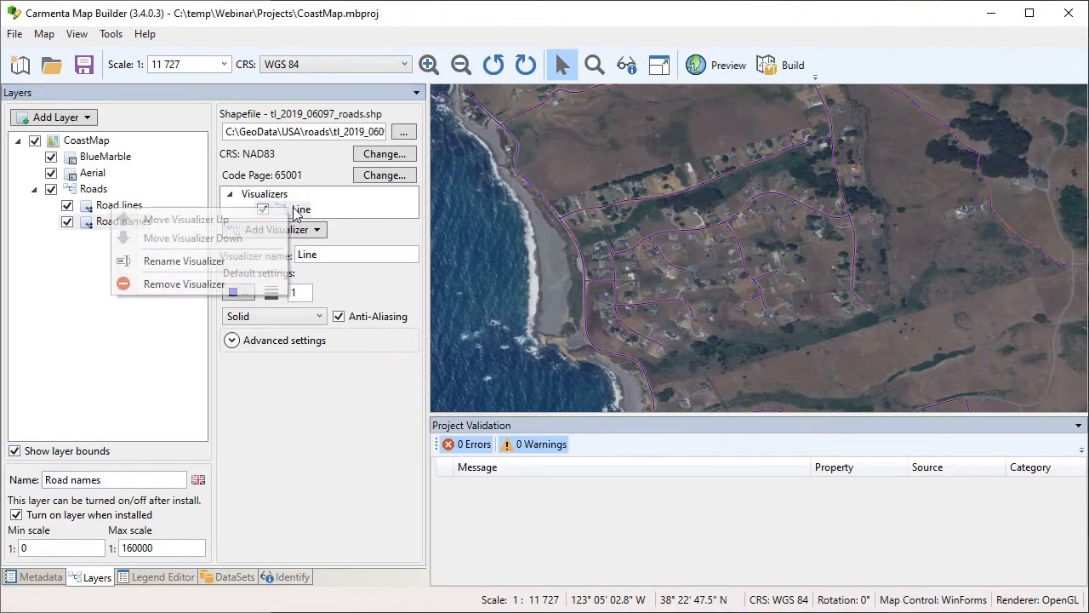
click(206, 288)
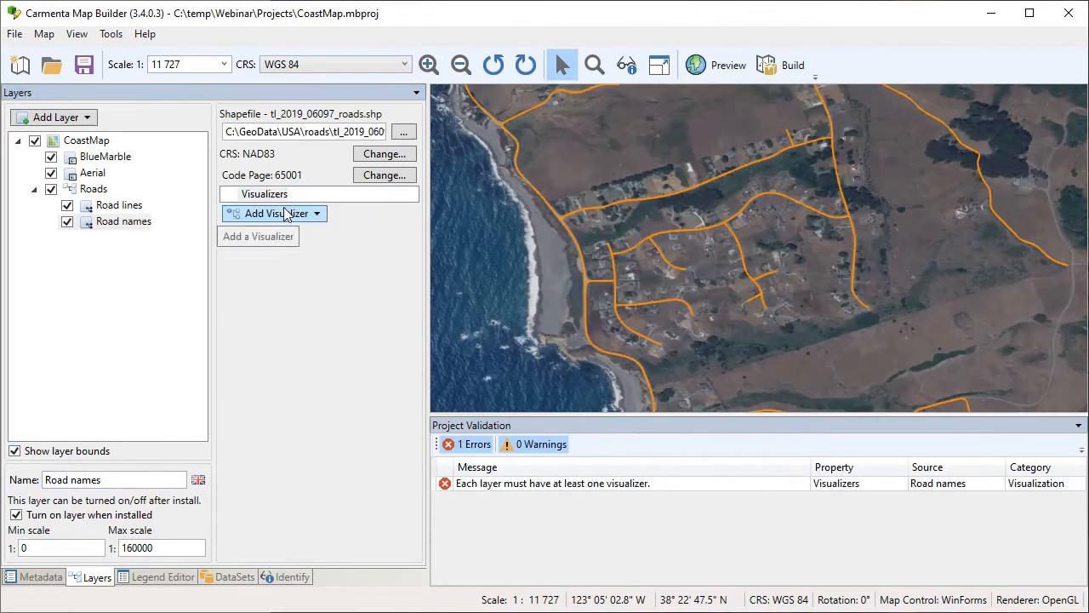
click(281, 214)
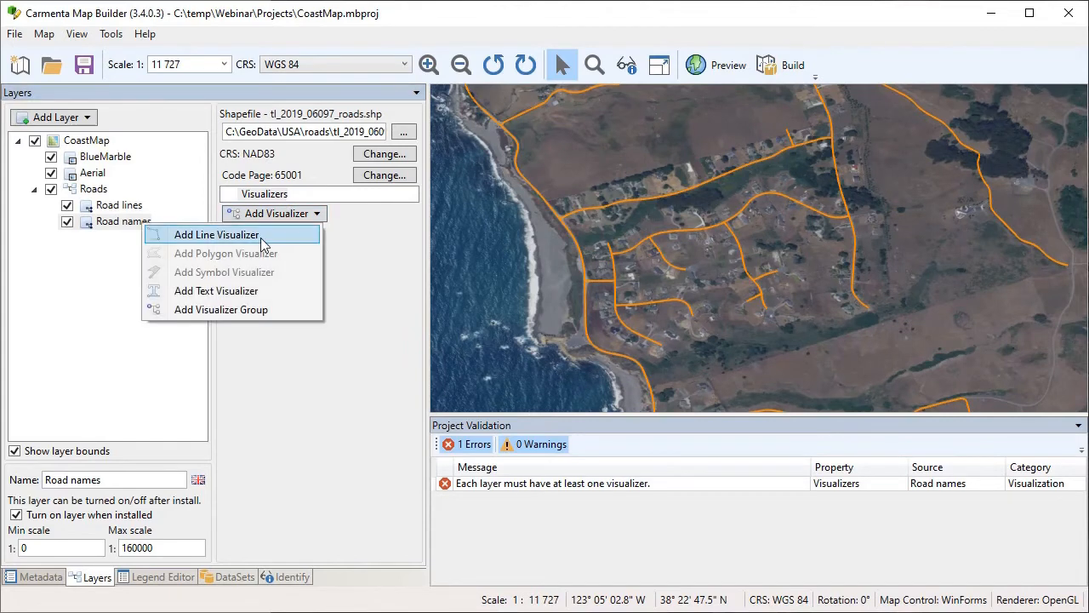
click(223, 292)
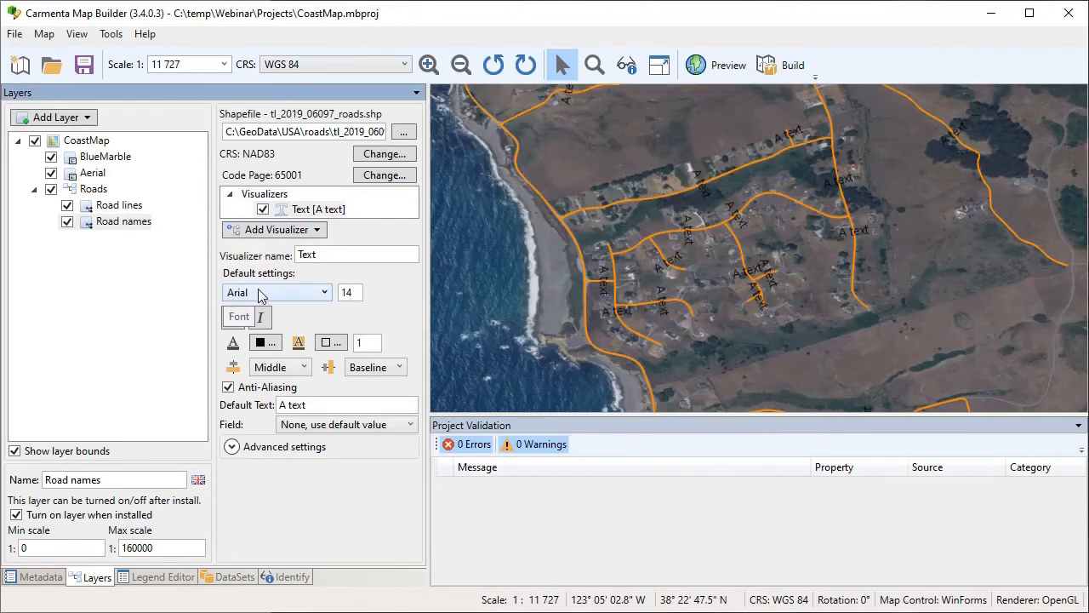
click(376, 427)
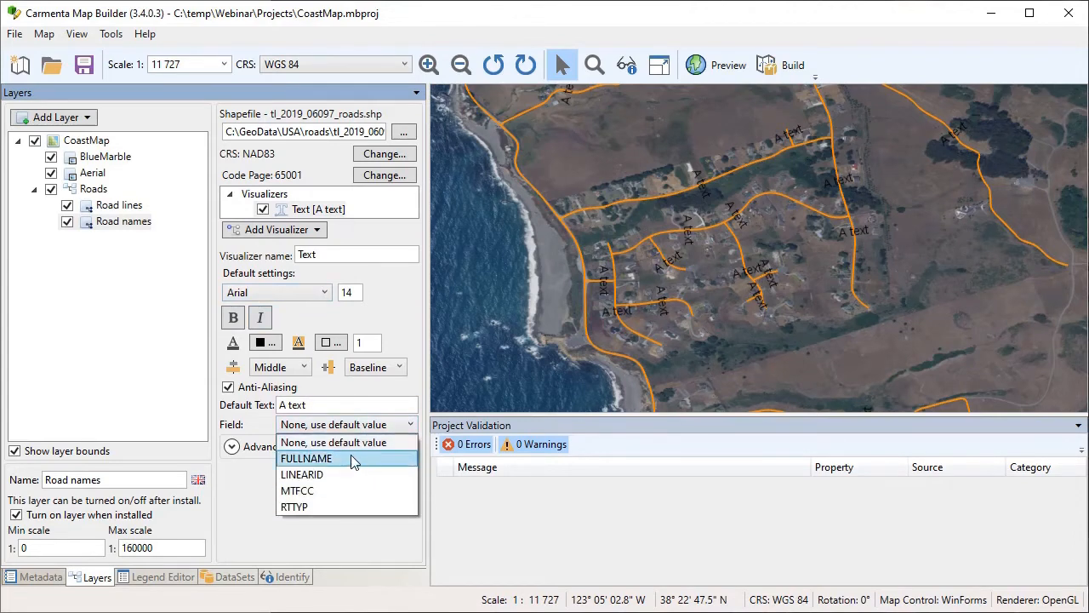
click(351, 454)
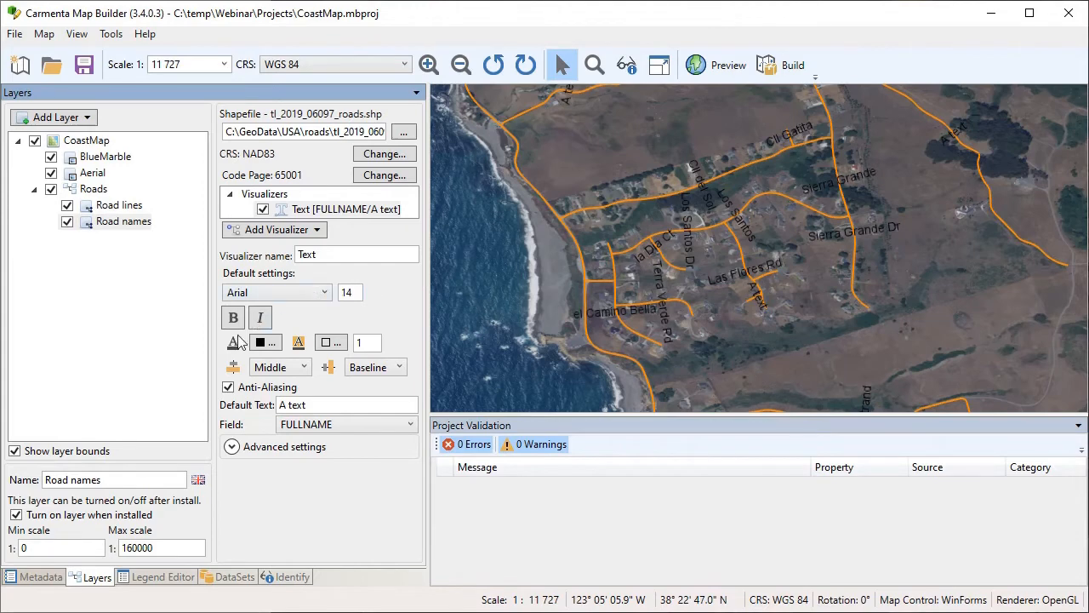
Enable Follow Line by default in the advanced settings of the Road names text visualizer
click(232, 447)
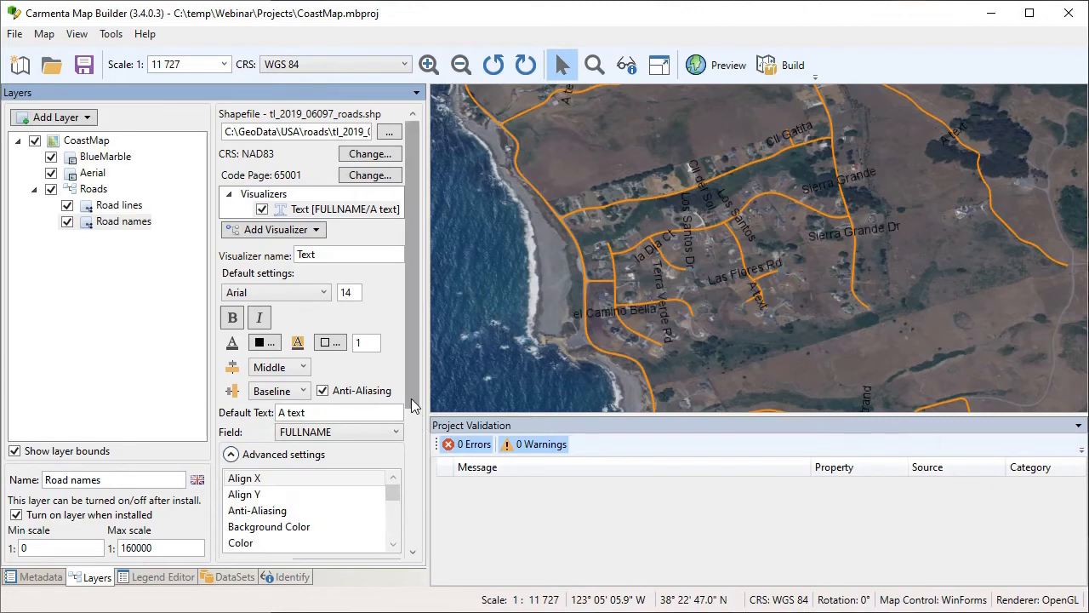
scroll(400, 374, down, 3)
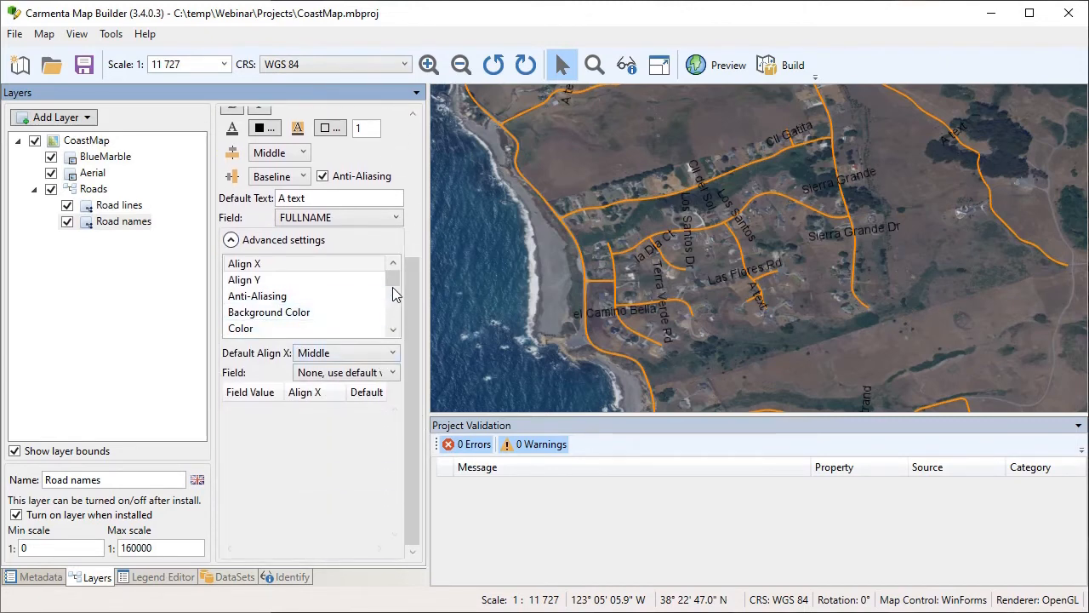
drag(394, 288, 394, 294)
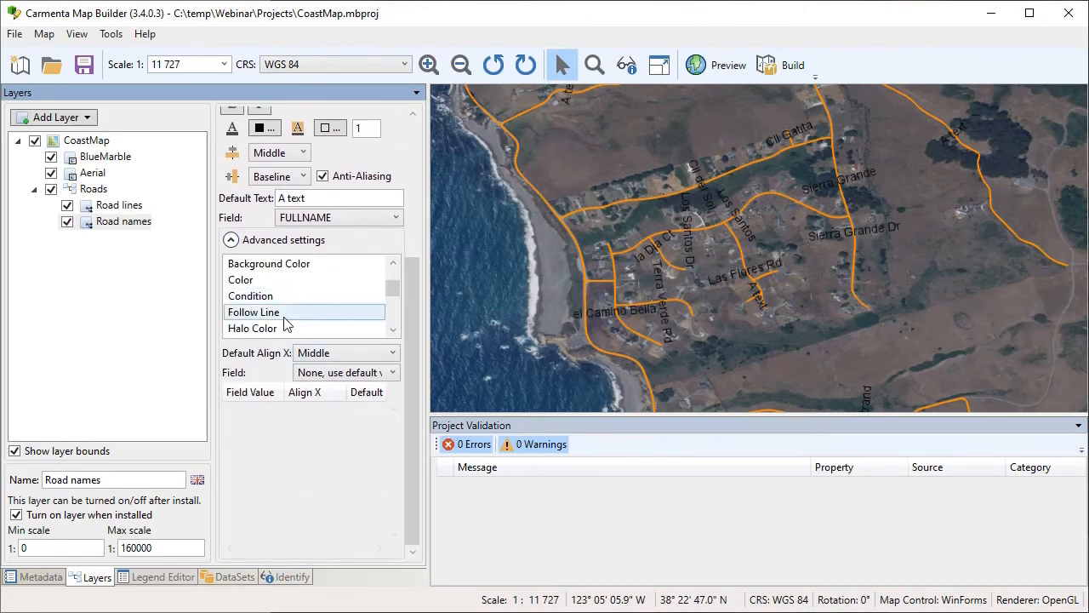
click(358, 314)
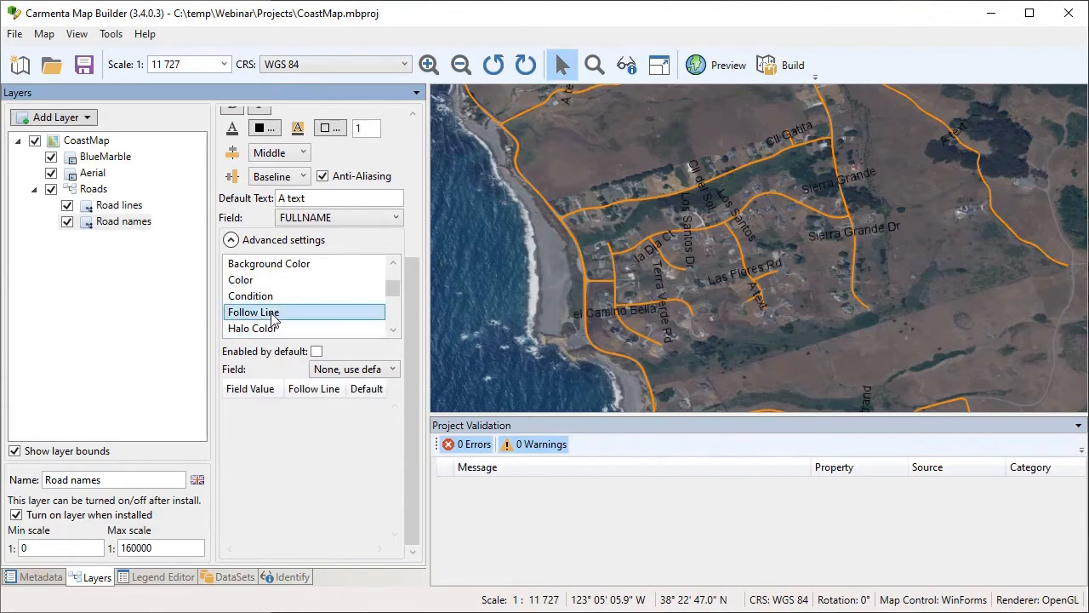
click(315, 352)
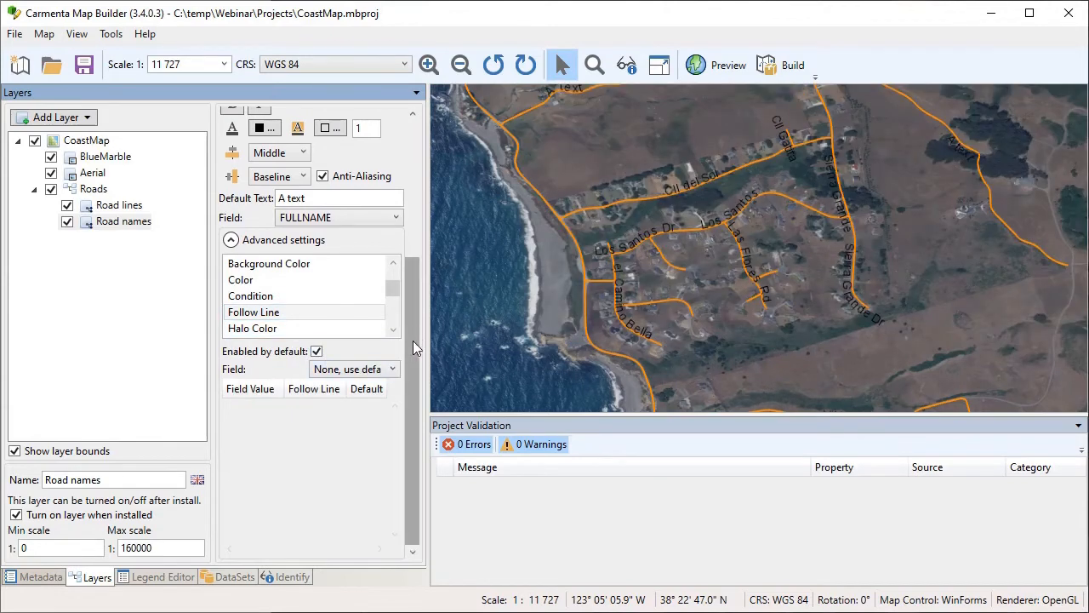
Set the vertical alignment of the road name text to Center
drag(407, 338, 408, 202)
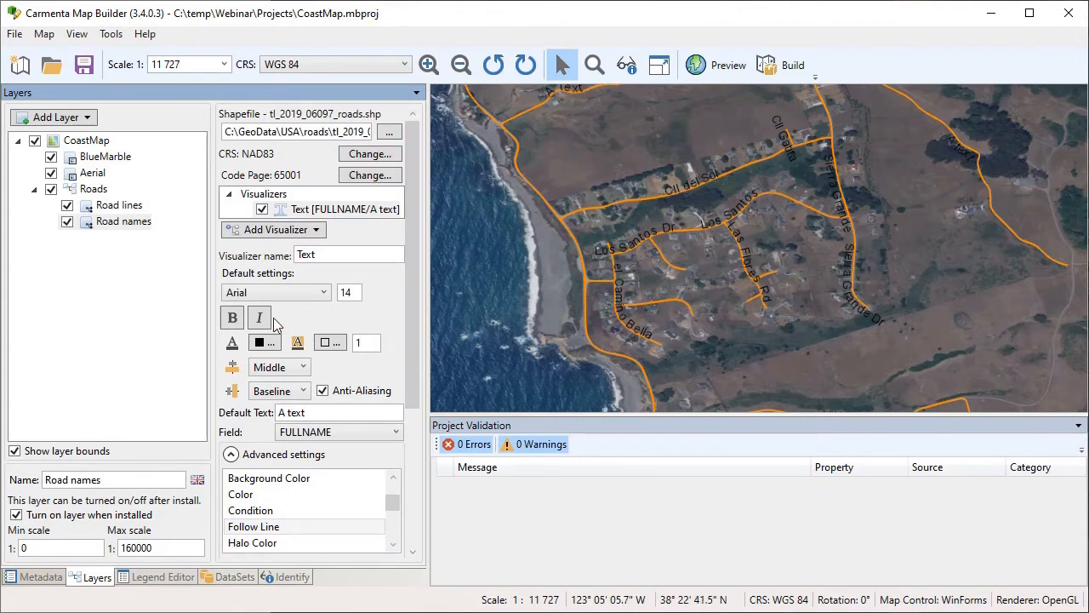
click(273, 393)
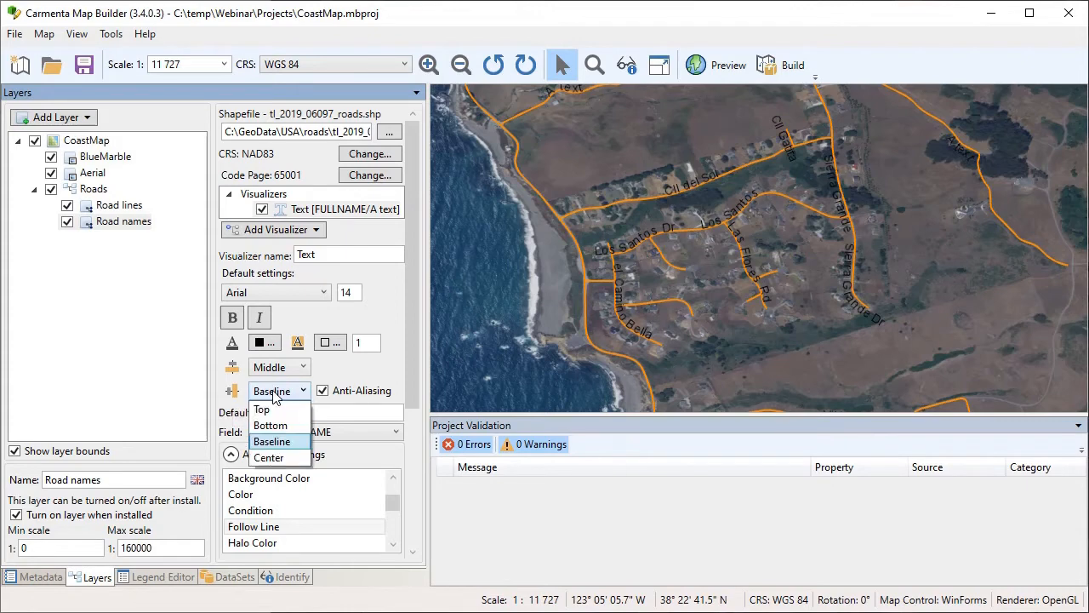
click(272, 462)
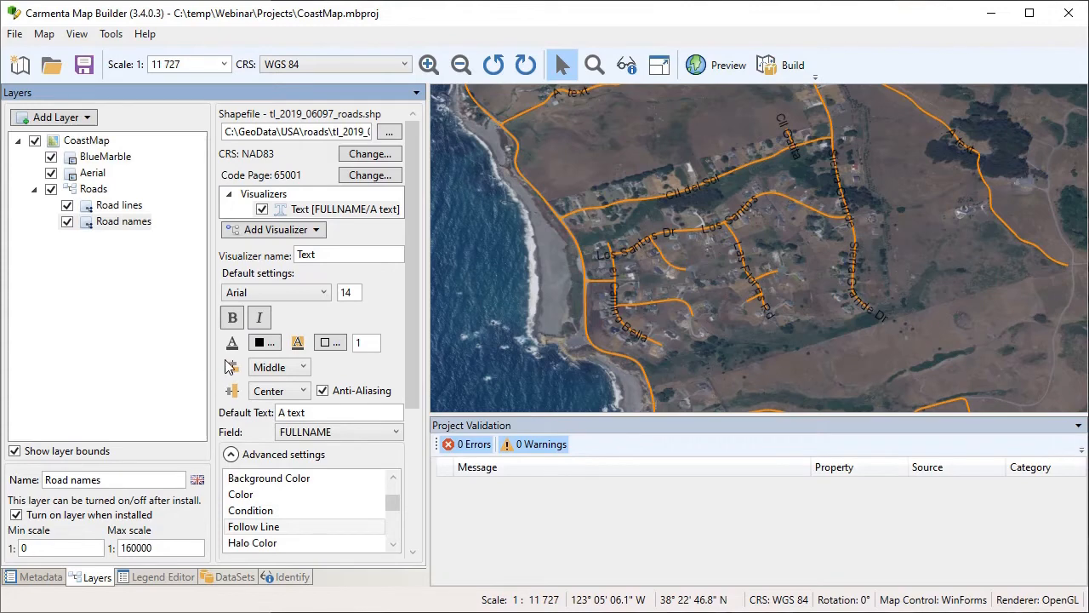
Set the road name text's halo colour to the grey #FFA9A9A9 swatch with its opacity reduced to partly transparent
click(329, 343)
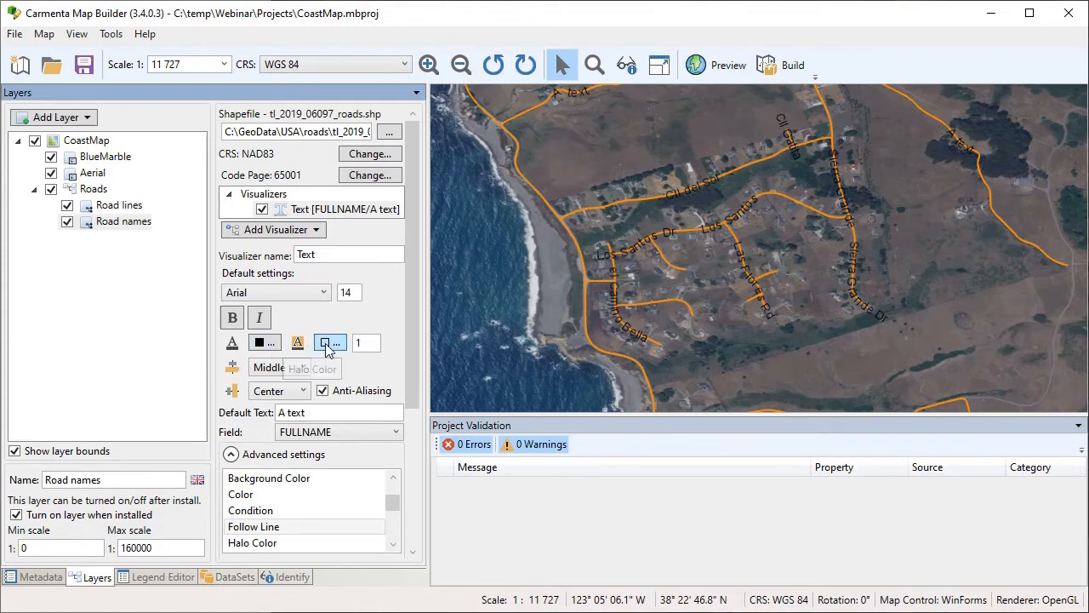
click(401, 217)
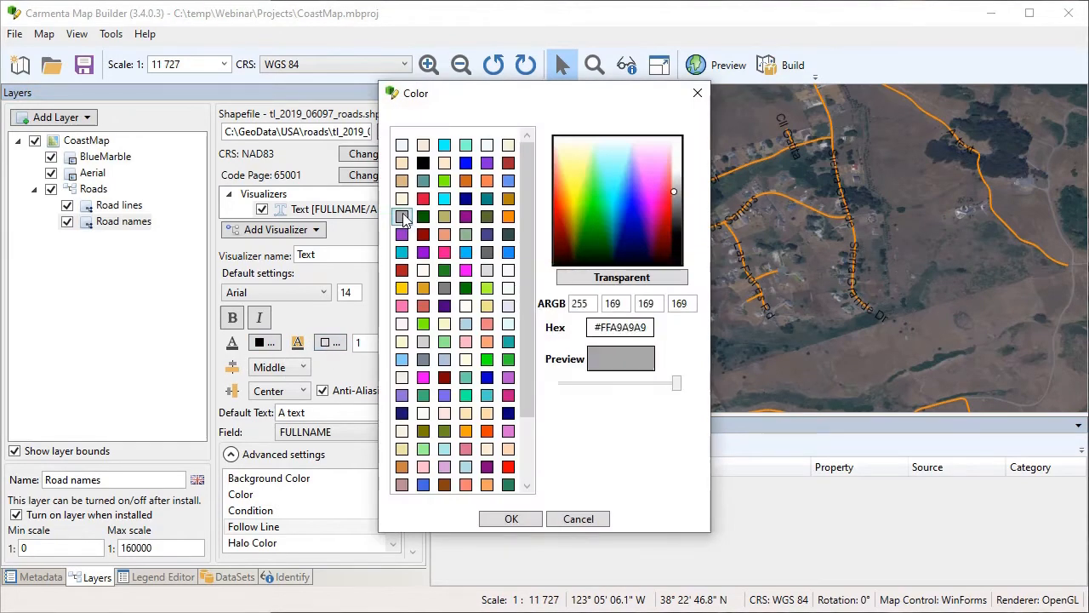
drag(677, 385, 614, 384)
click(508, 519)
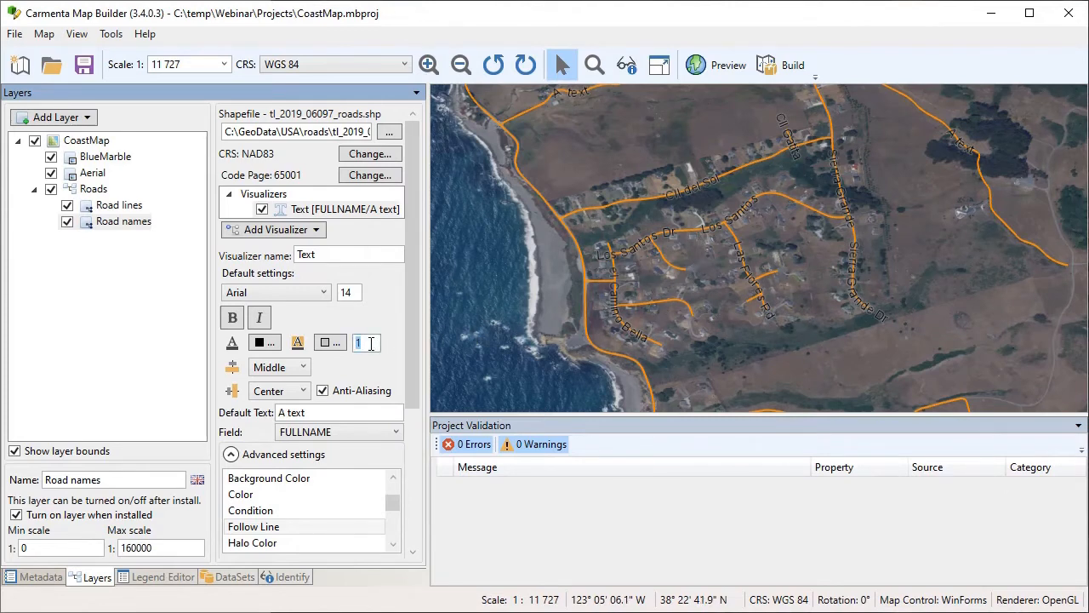
Set the road name text's halo width to 2 and its font to bold Verdana
text(2)
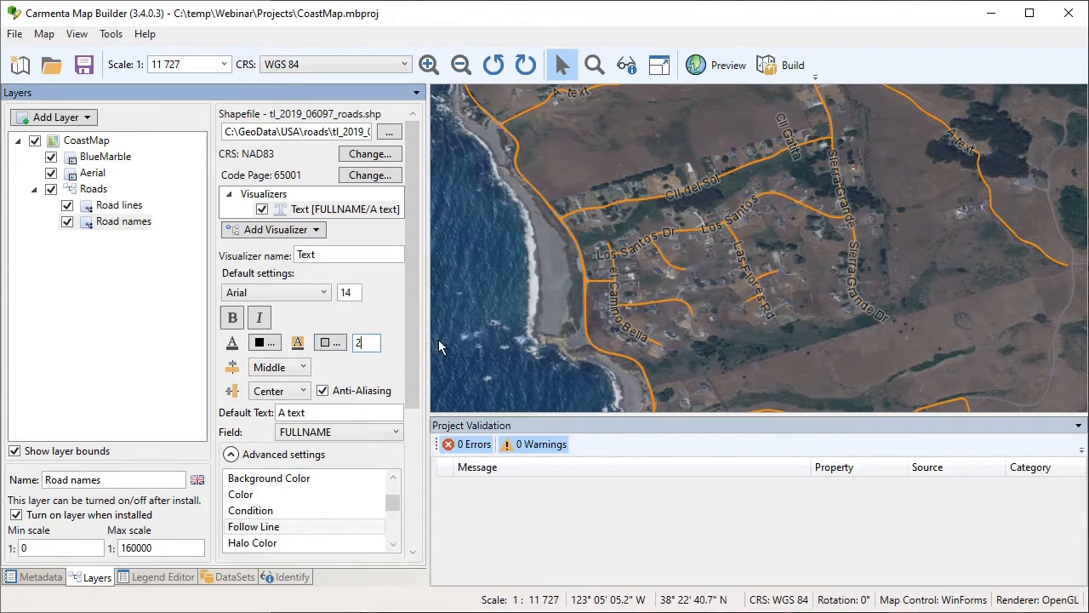
click(325, 295)
click(269, 326)
click(267, 328)
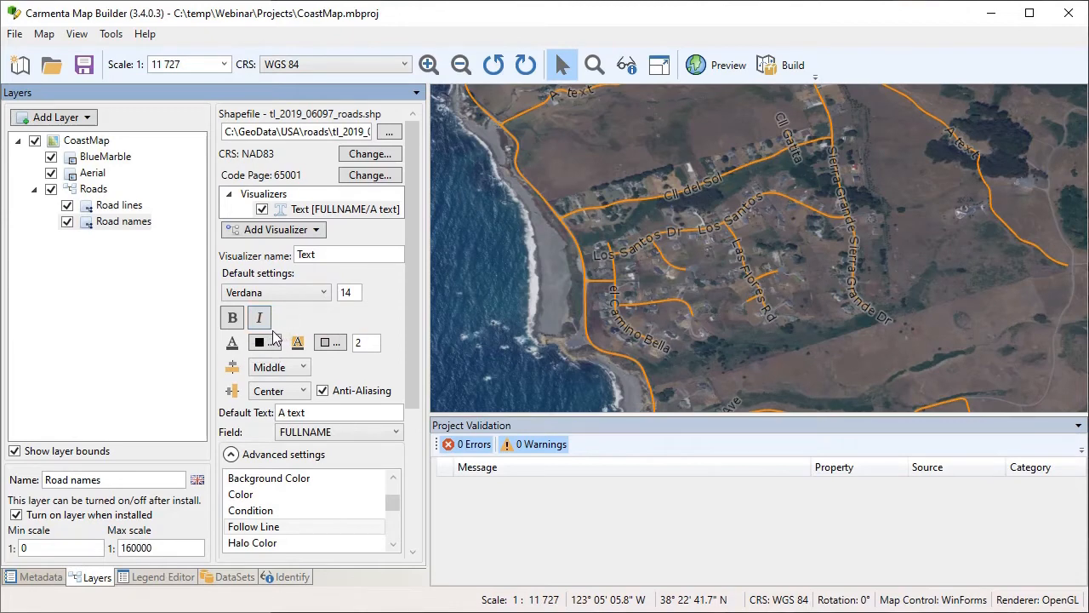
click(237, 328)
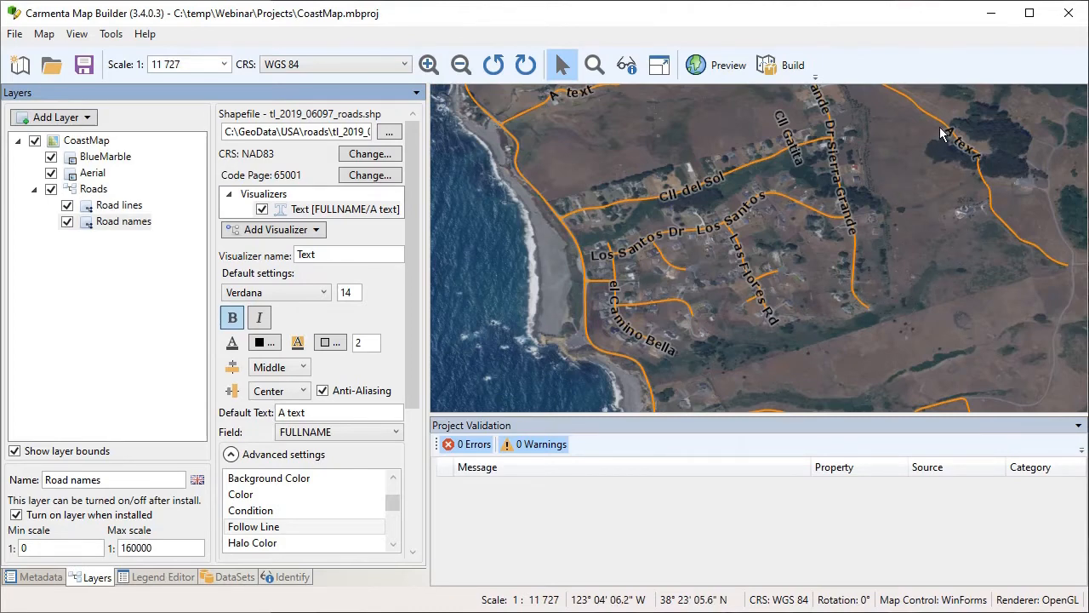
Clear the default text "A text" of the Road names text visualizer so that unnamed roads get no label
click(322, 413)
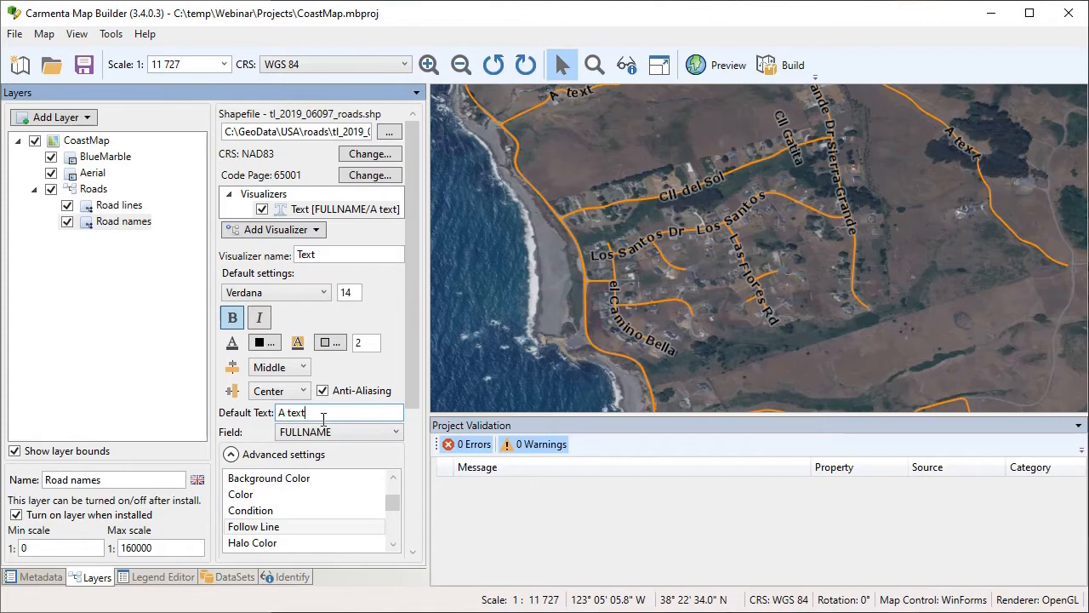
drag(323, 412, 268, 417)
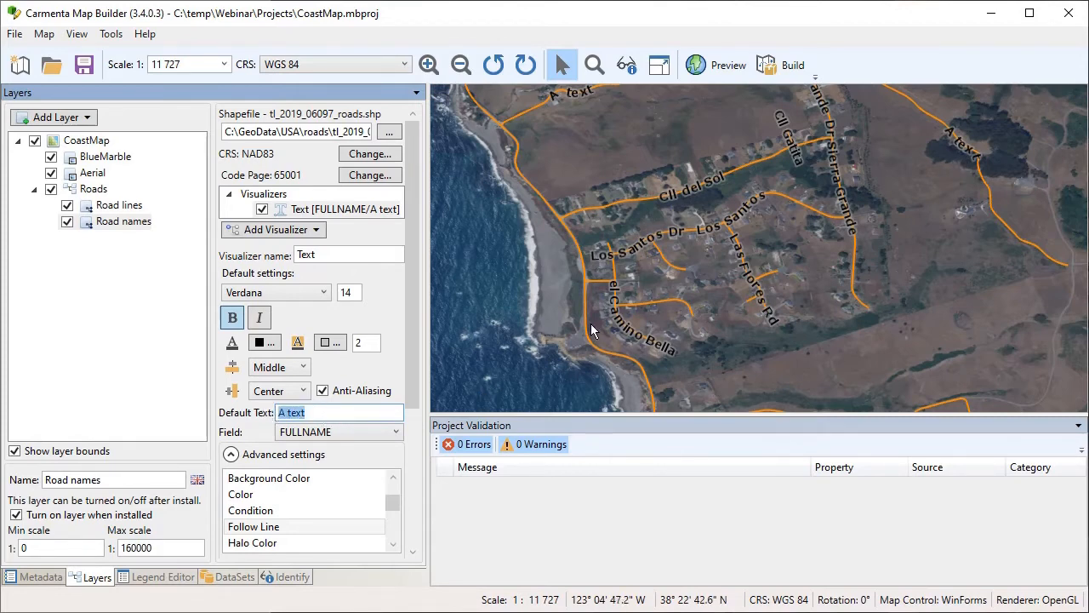
key(Delete)
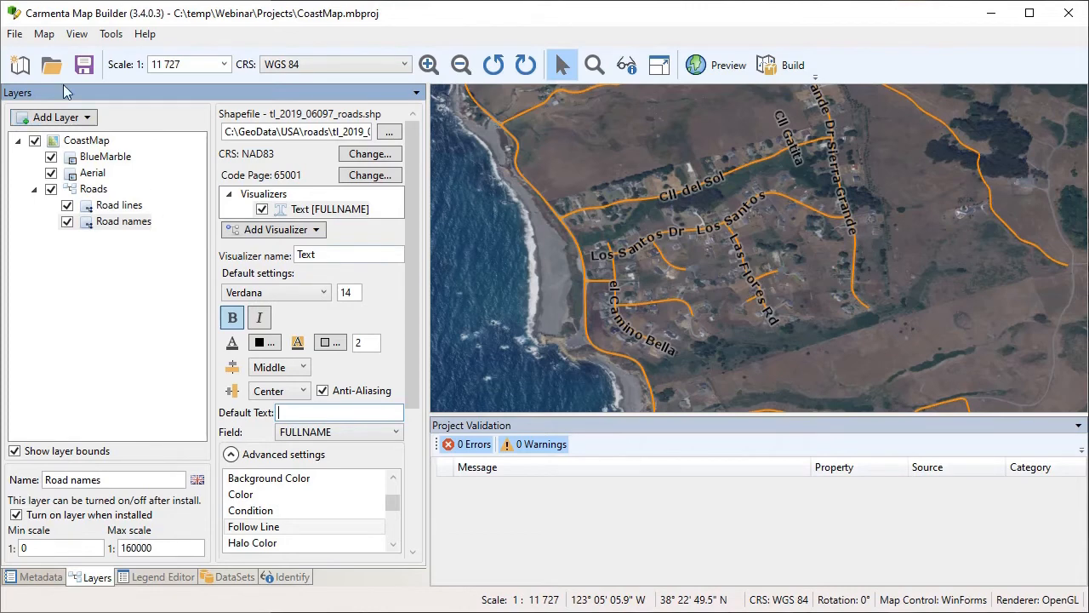
Zoom the map to the Aerial layer's extent and move in on the residential streets near the coast
click(92, 172)
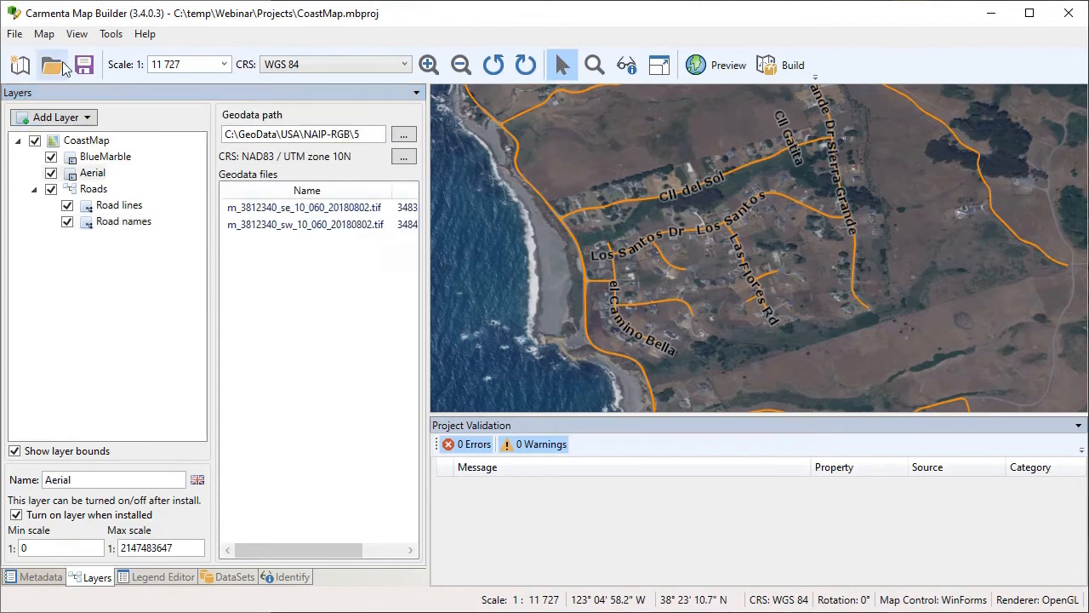
right_click(91, 175)
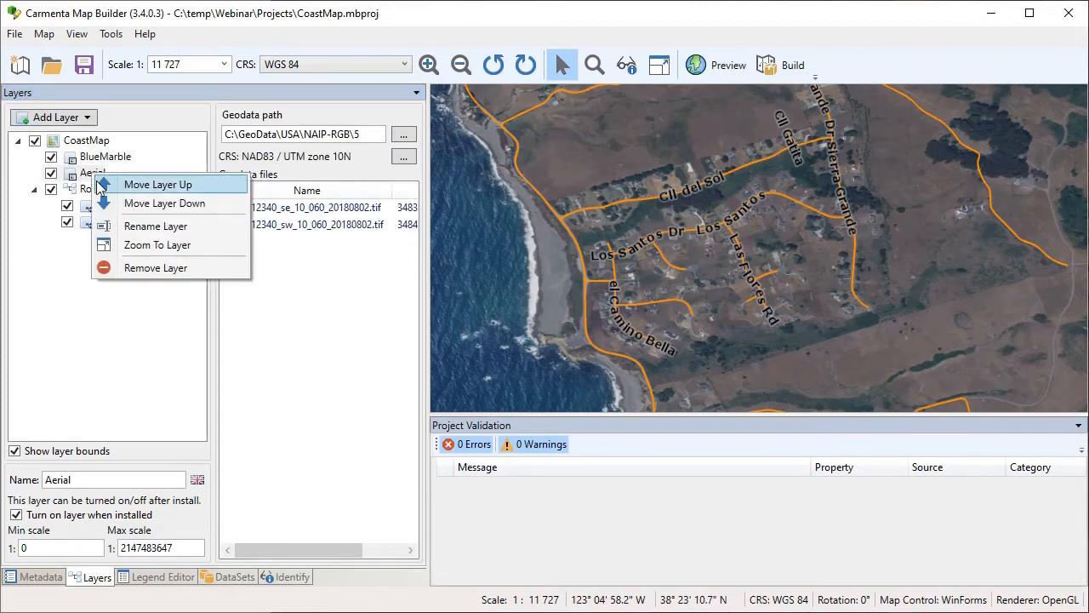
click(127, 246)
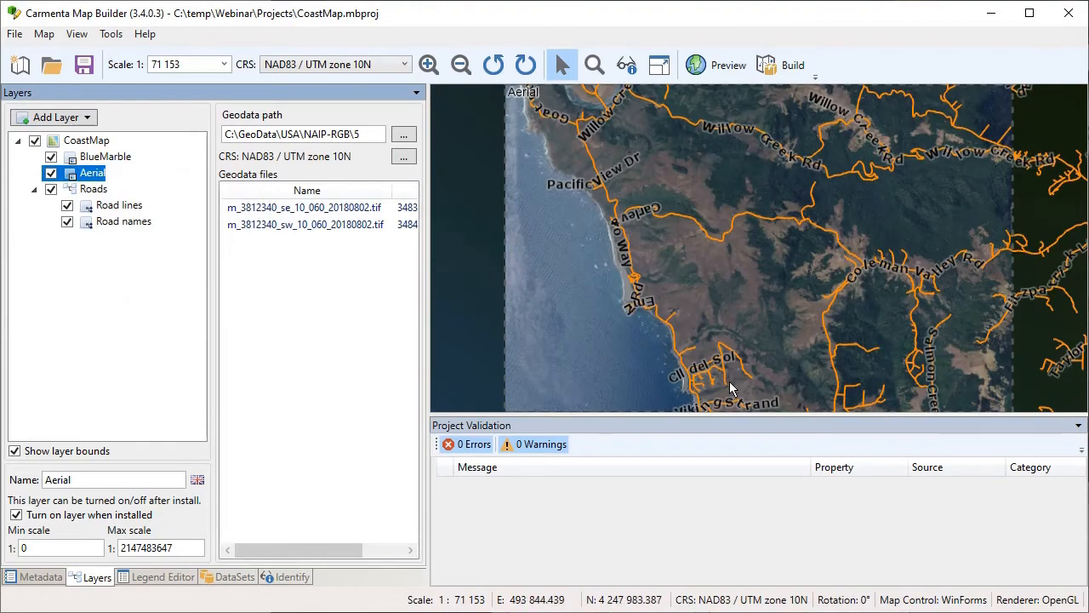
scroll(734, 390, up, 1)
scroll(688, 395, up, 4)
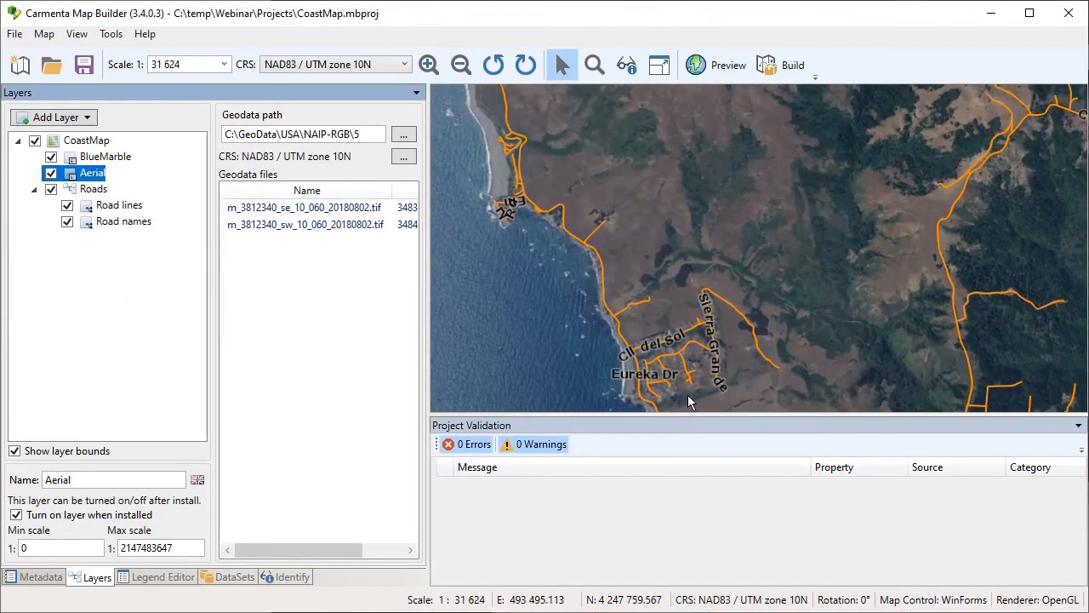
scroll(686, 397, up, 2)
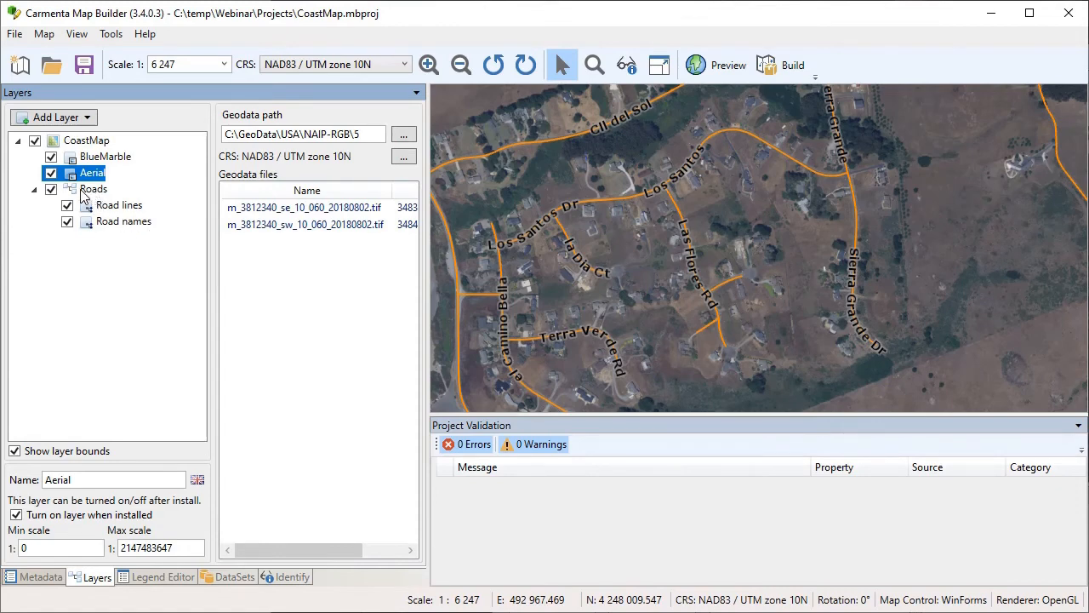
Set the Road names layer's maximum scale to 1:10000 and check the labels at closer and wider map scales
click(103, 228)
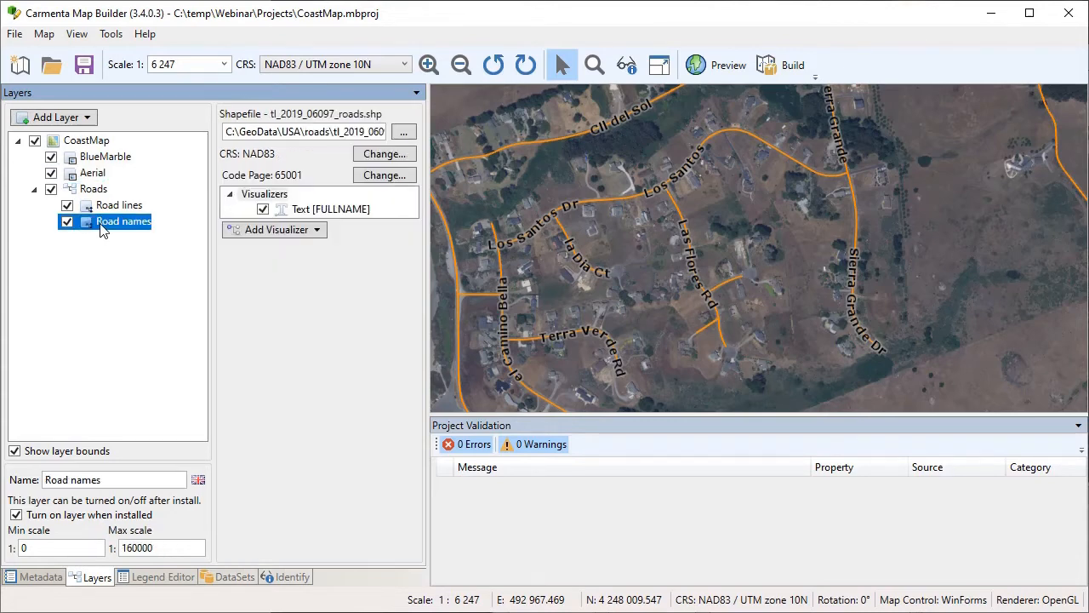
click(130, 545)
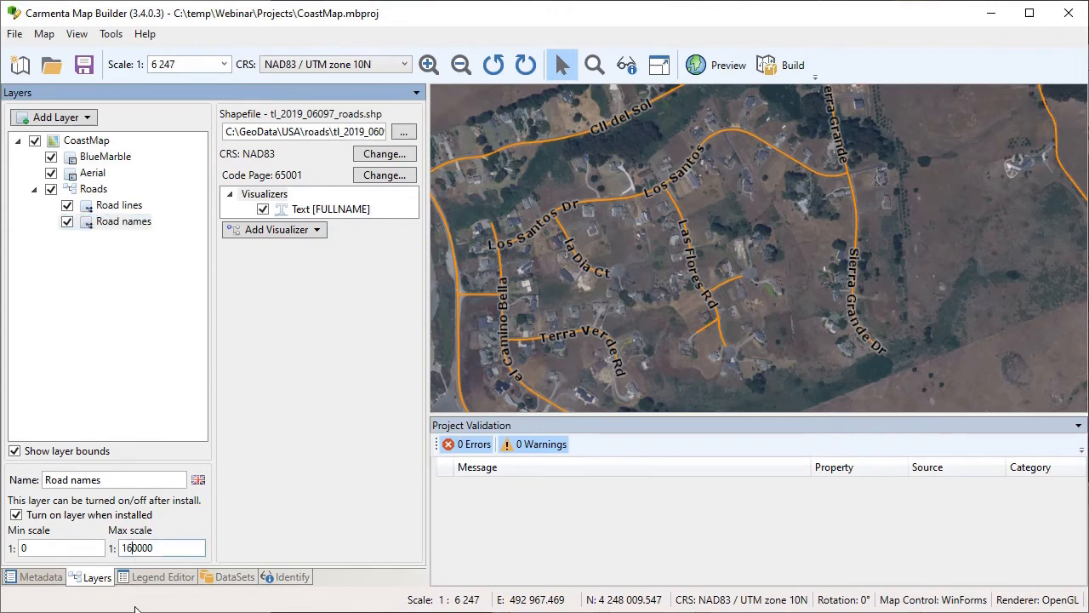
key(BackSpace)
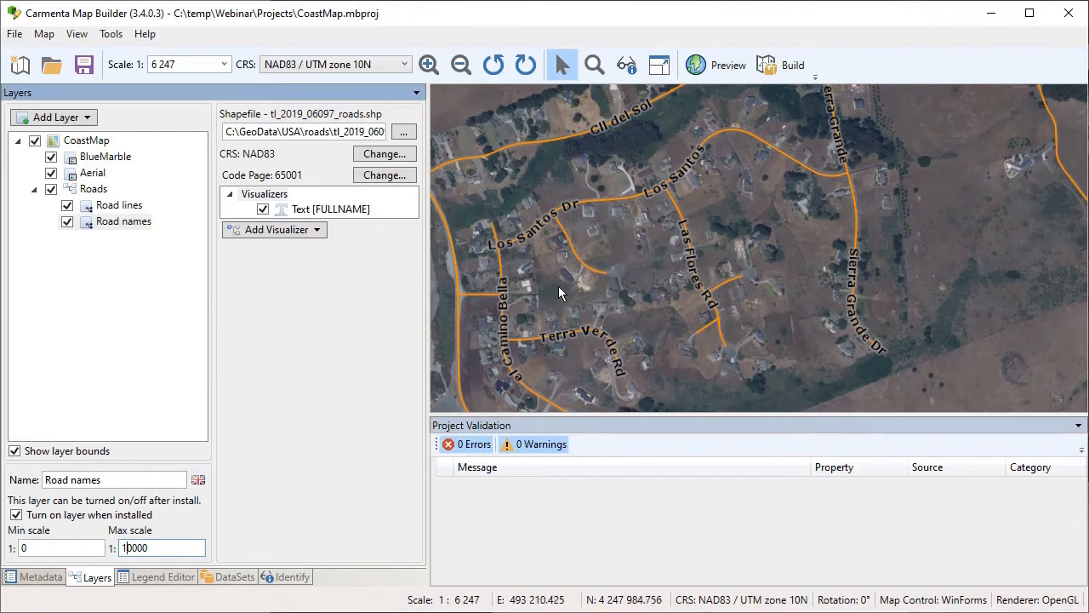
click(583, 290)
scroll(584, 290, down, 2)
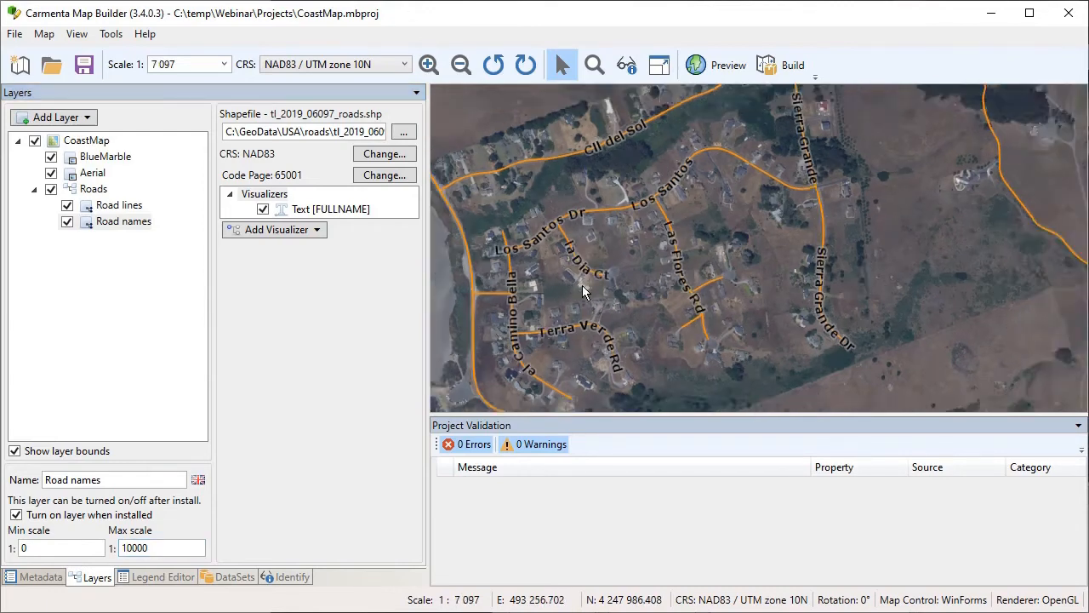
scroll(584, 291, down, 1)
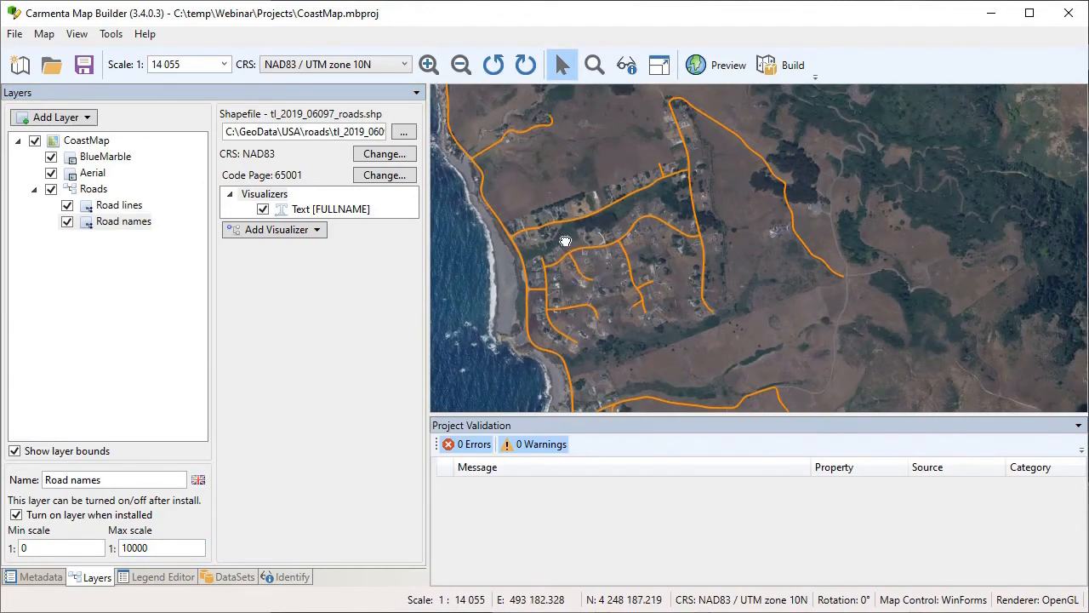
drag(572, 251, 588, 280)
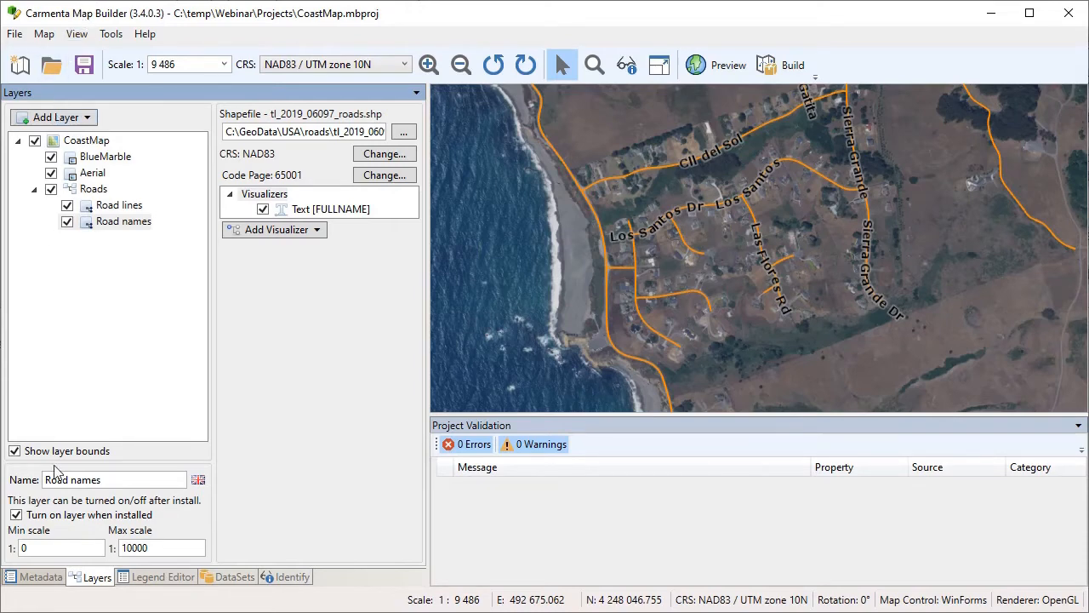
Add the keywords "coast" and "roads" to the project's metadata
click(43, 577)
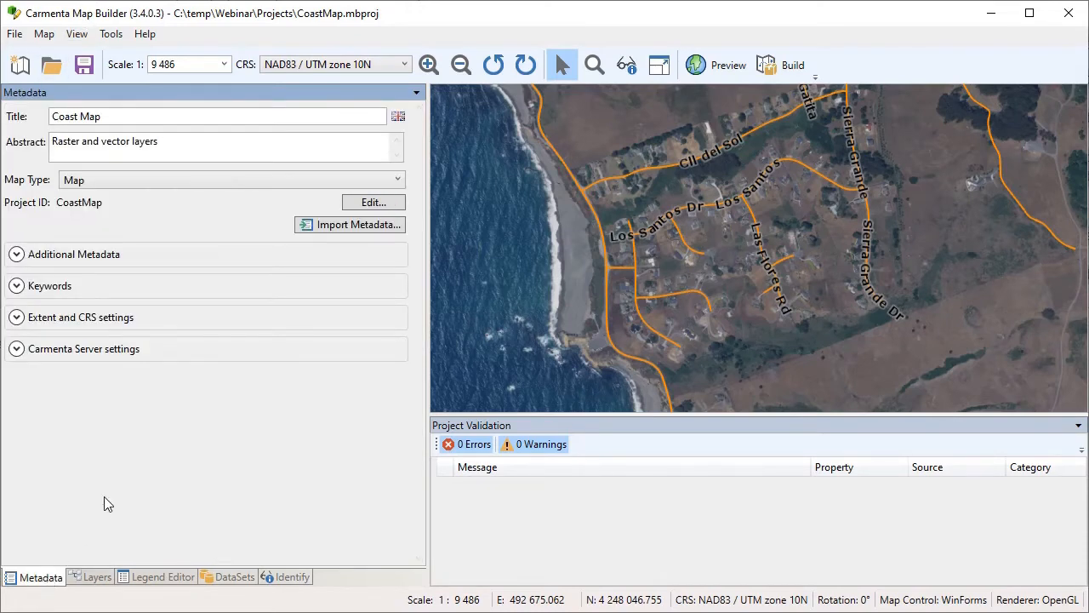
click(16, 286)
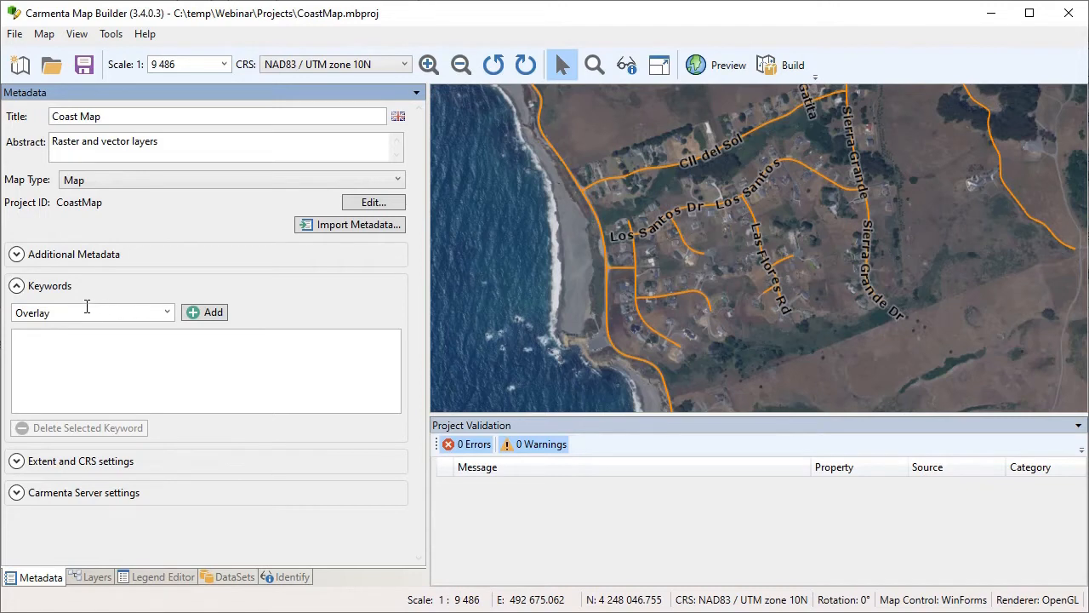
double_click(57, 313)
text(coast)
click(207, 315)
double_click(68, 313)
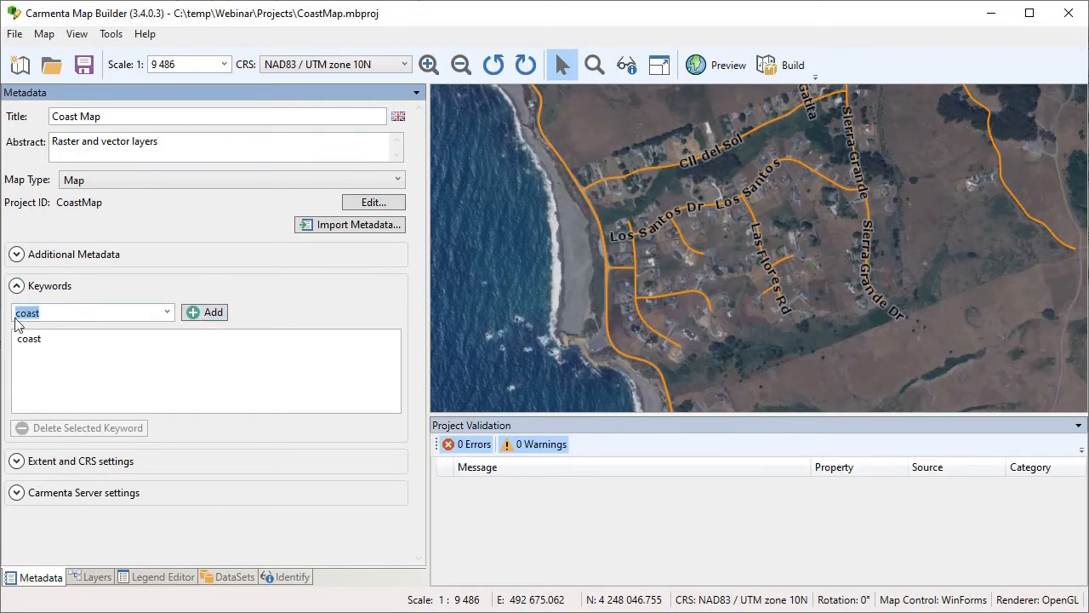
text(roads)
click(191, 312)
Add the predefined keyword Overlay to the project's keyword list
click(168, 312)
click(91, 364)
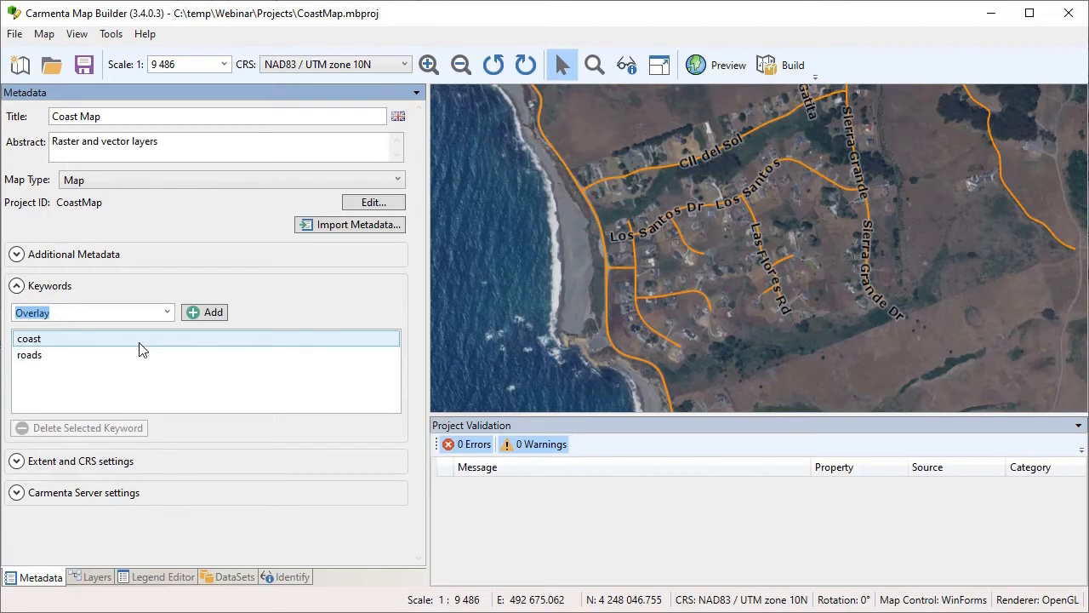
click(199, 315)
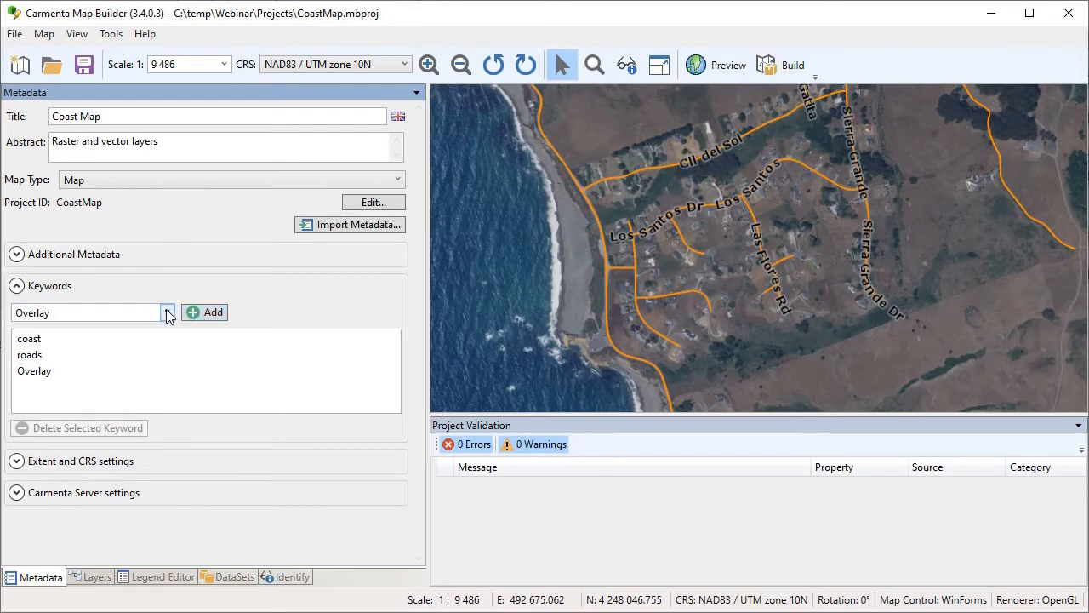
Review the predefined keyword choices and the Predefined Keywords setting in the Map Builder configuration, leaving it without saving changes
click(166, 314)
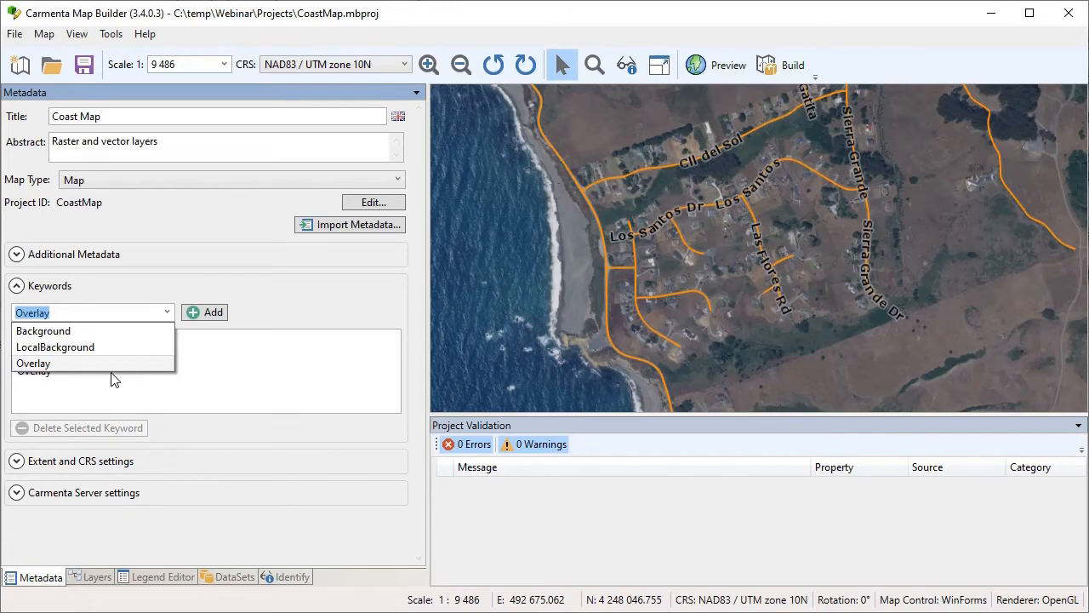
click(119, 40)
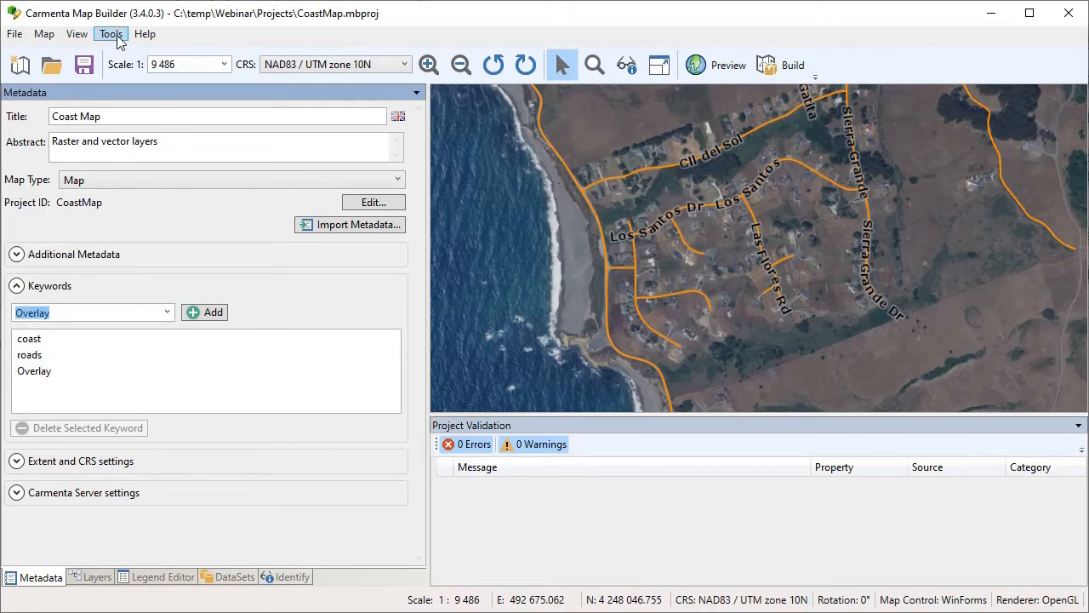
click(117, 39)
click(108, 91)
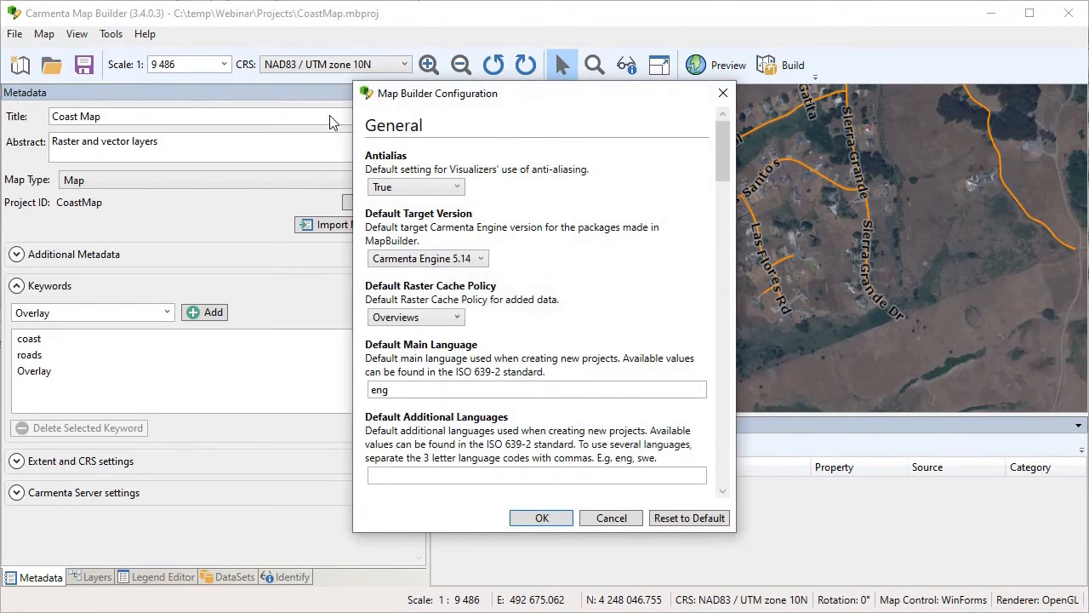
drag(720, 151, 724, 296)
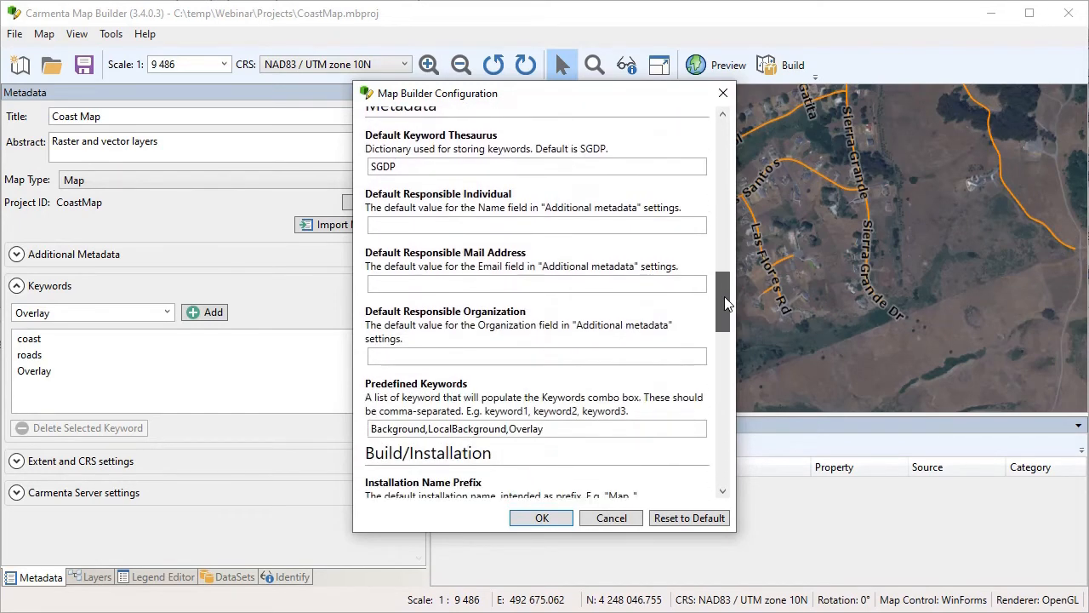
click(566, 430)
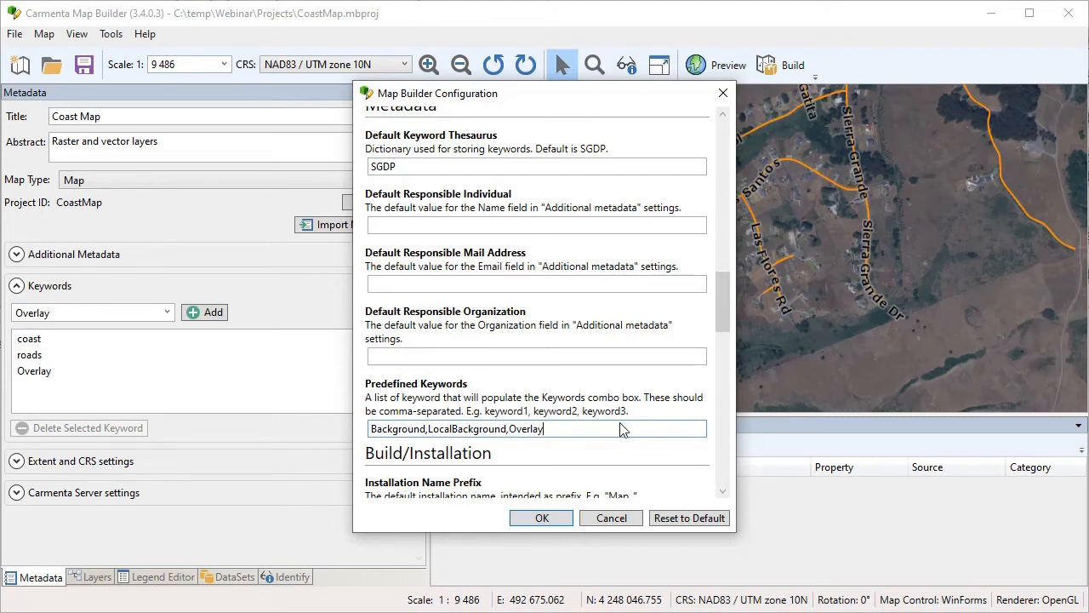
click(613, 522)
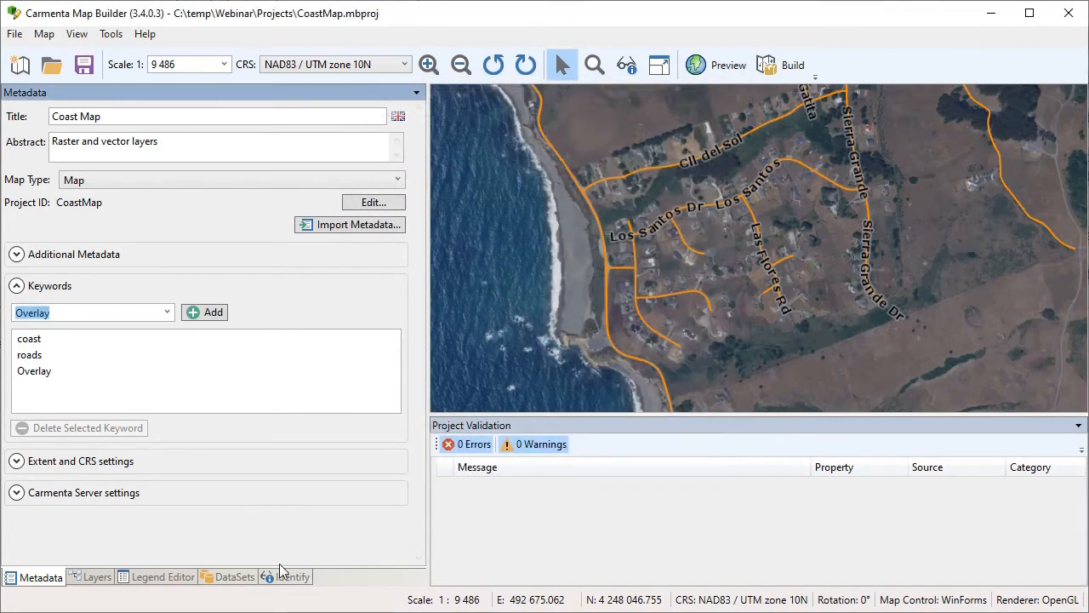
Return to the layers and start a project build, accepting the automatic save of the unsaved changes
click(96, 577)
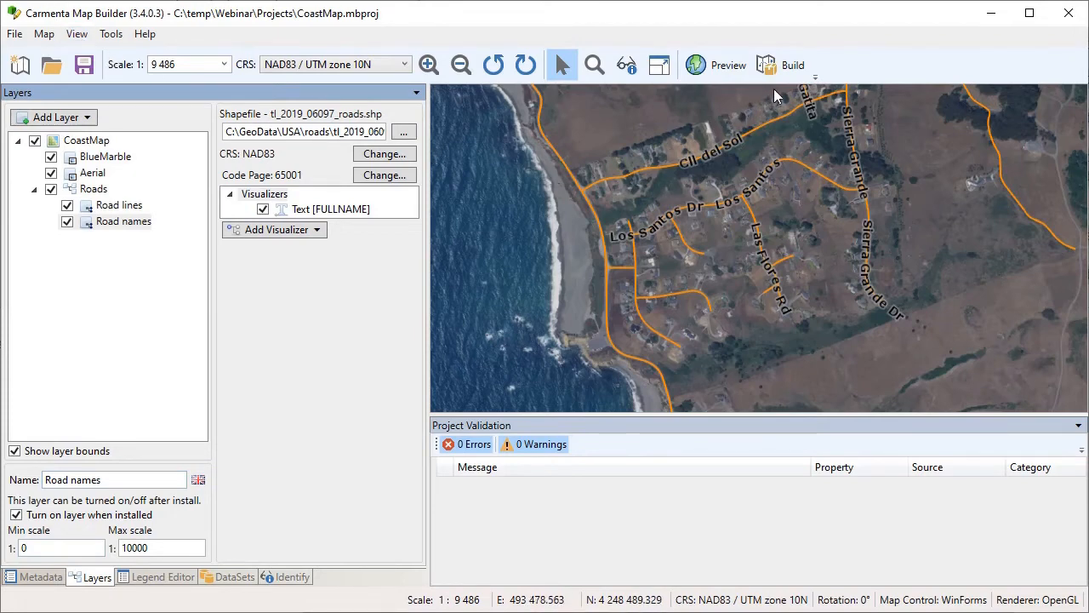
click(788, 69)
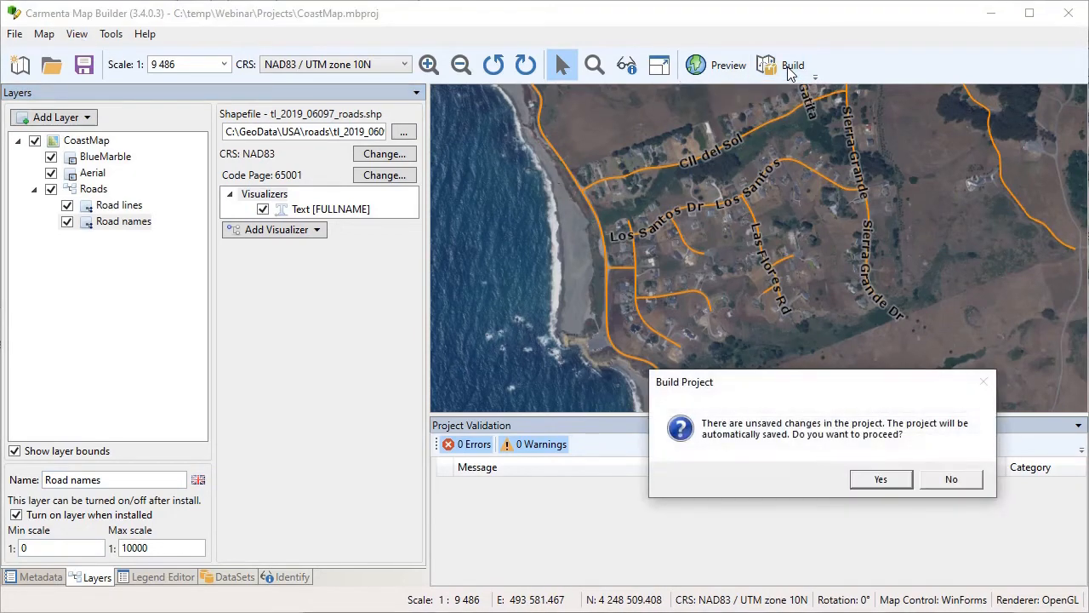
click(880, 479)
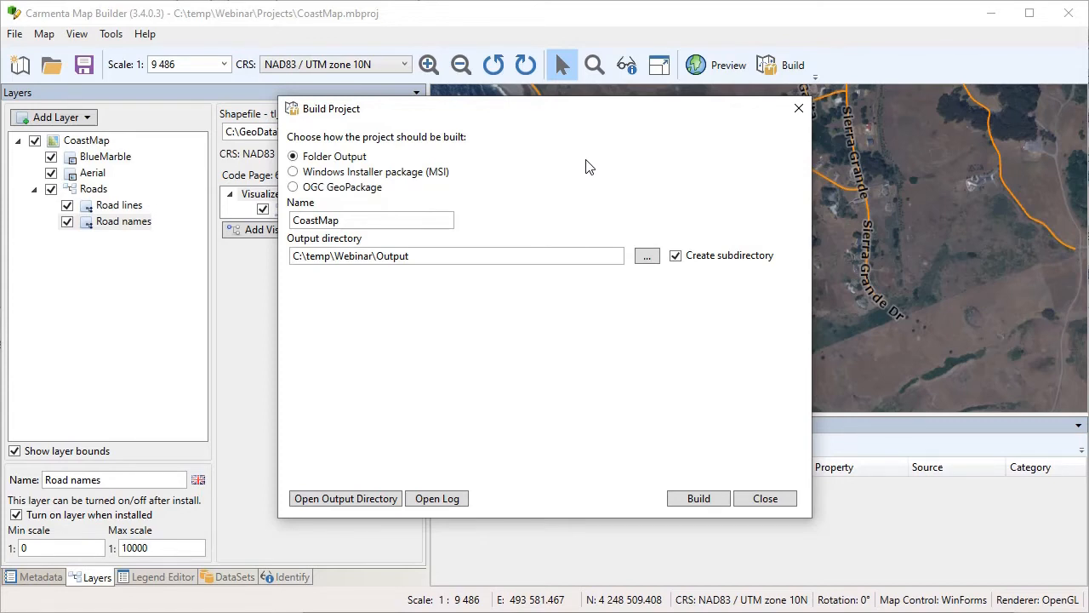
Examine the build settings for Windows Installer package (MSI) and OGC GeoPackage output, including the Rasterize map options
click(437, 177)
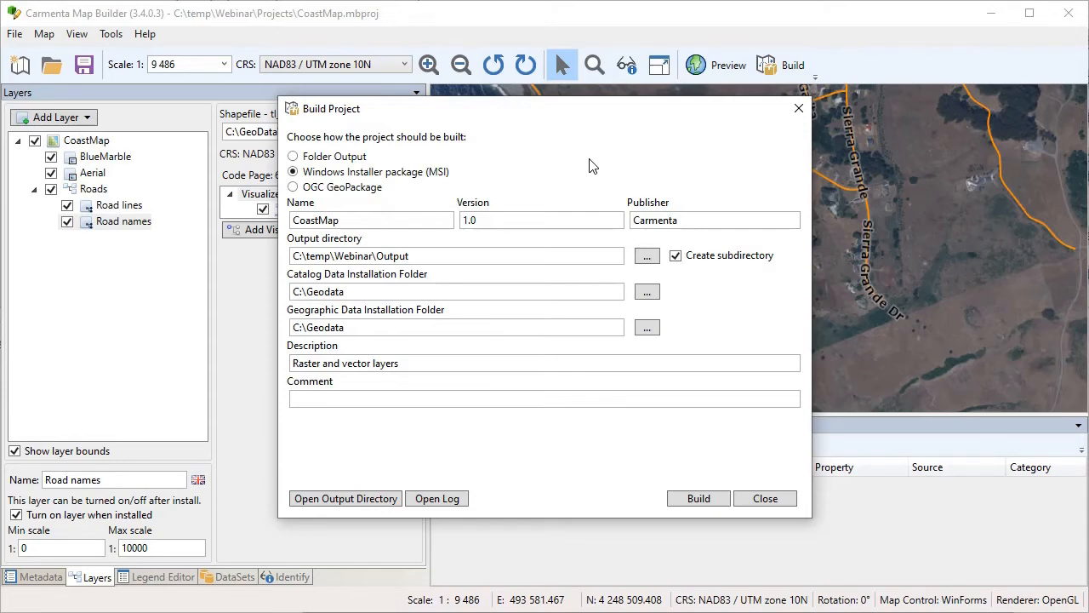
click(366, 188)
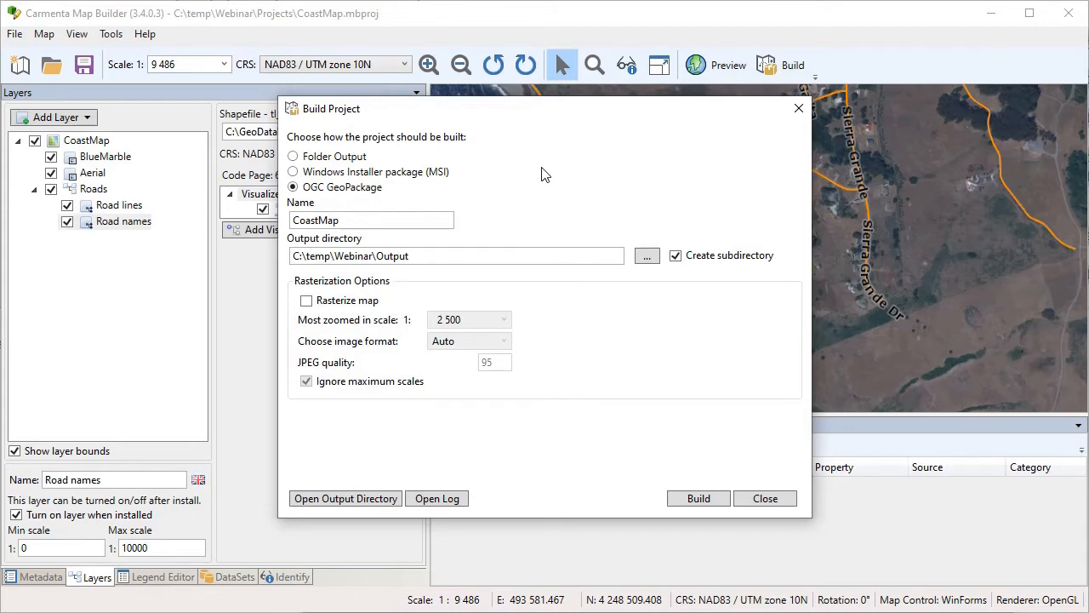
click(338, 305)
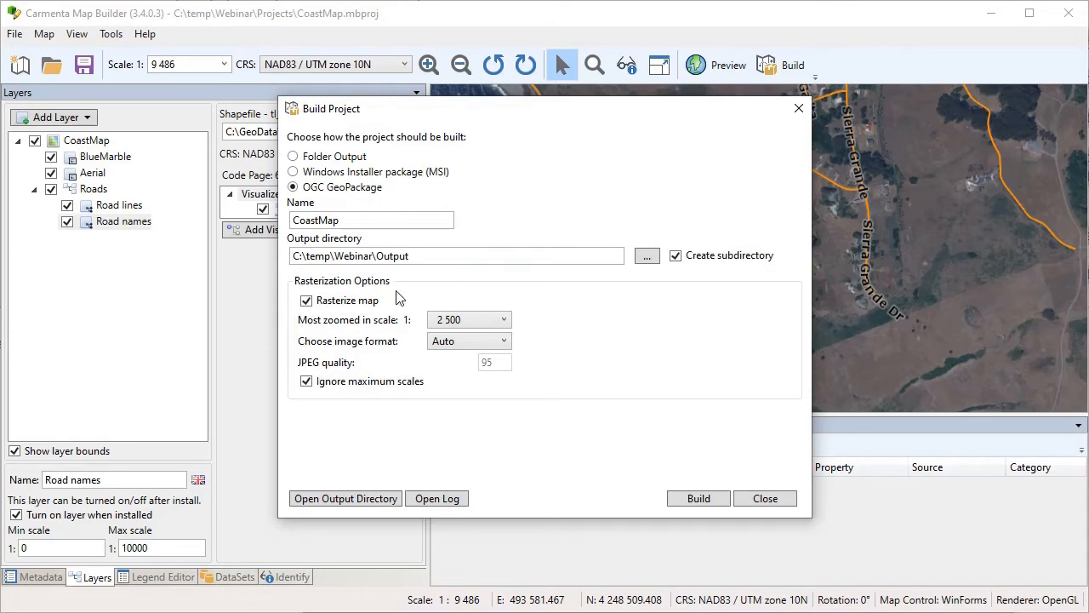
click(358, 308)
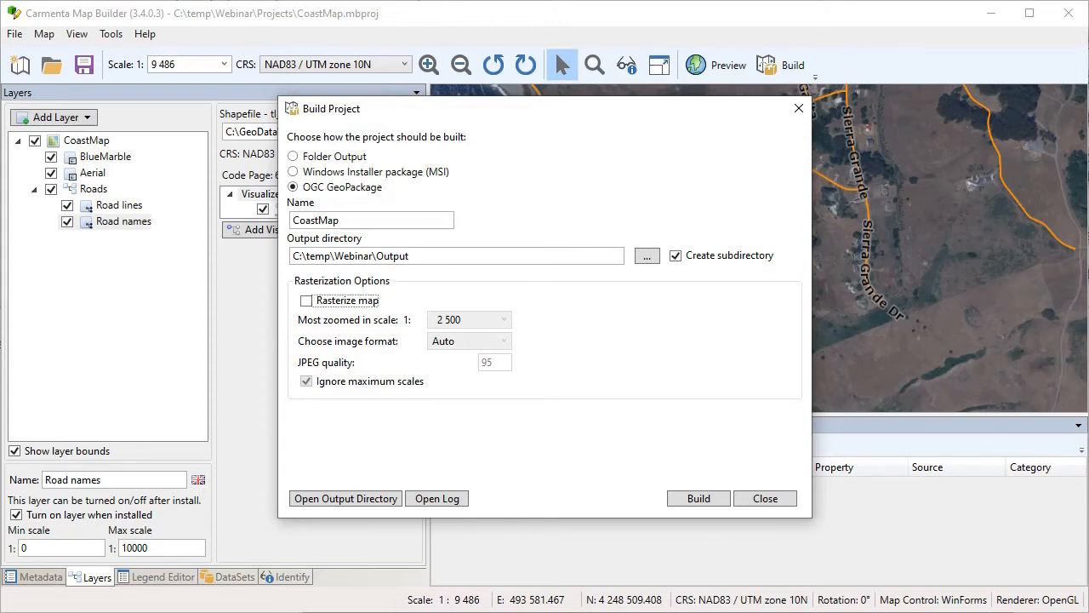
Switch to File Explorer and examine the CoastMap.Folder build output, including the subfolders of its geodata folder
key(alt+Tab)
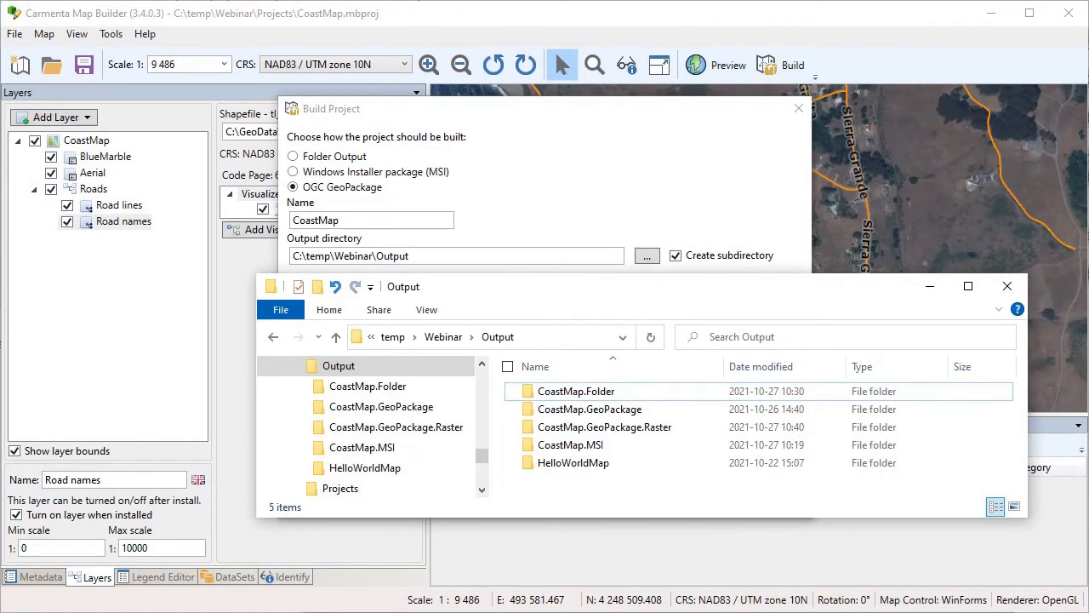
click(350, 392)
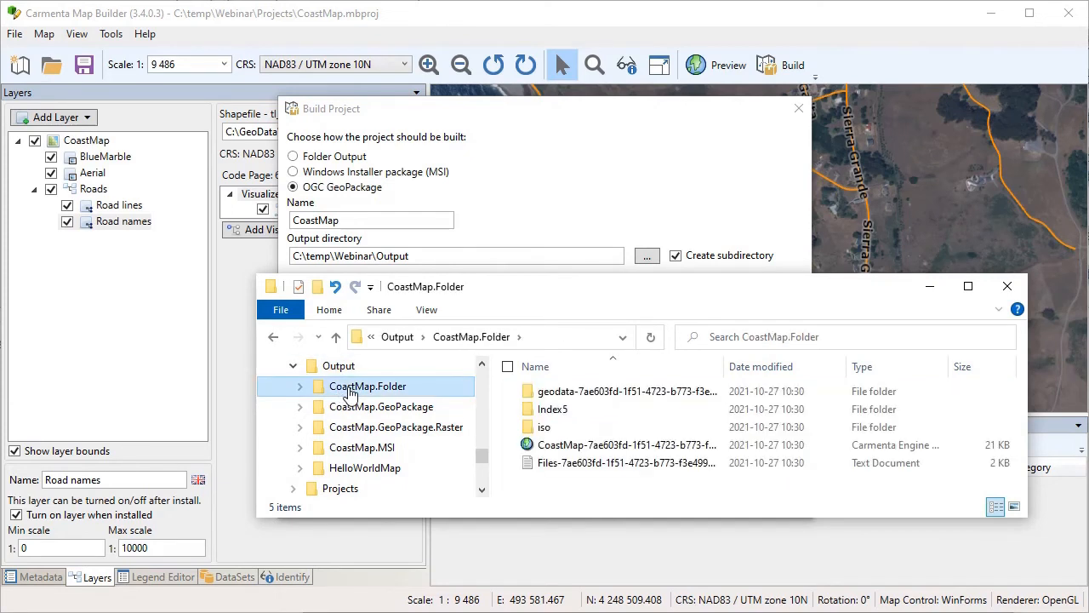
click(299, 390)
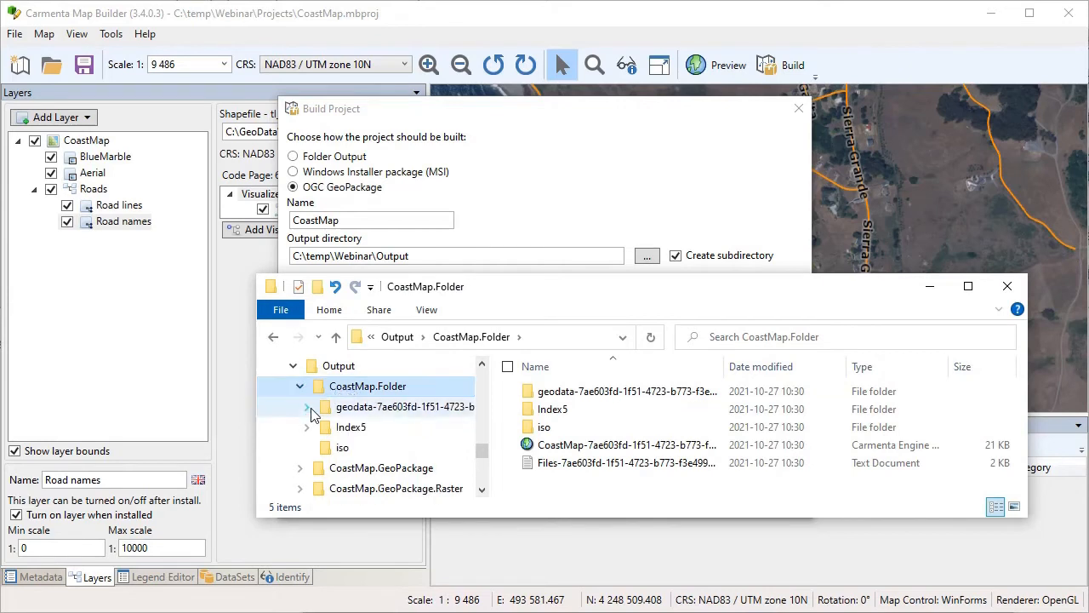
click(307, 407)
click(353, 408)
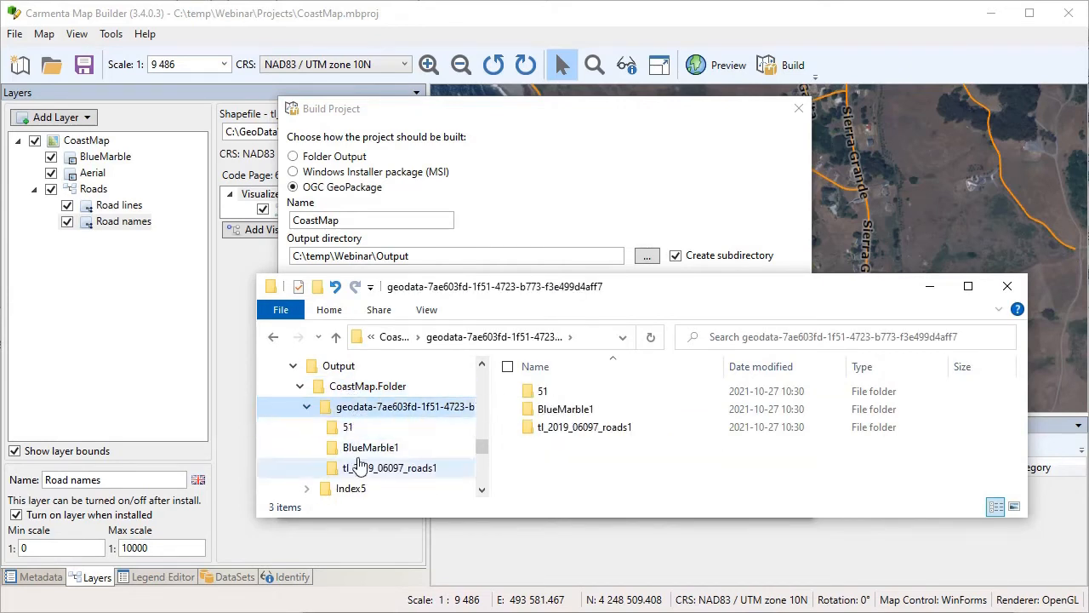
click(307, 408)
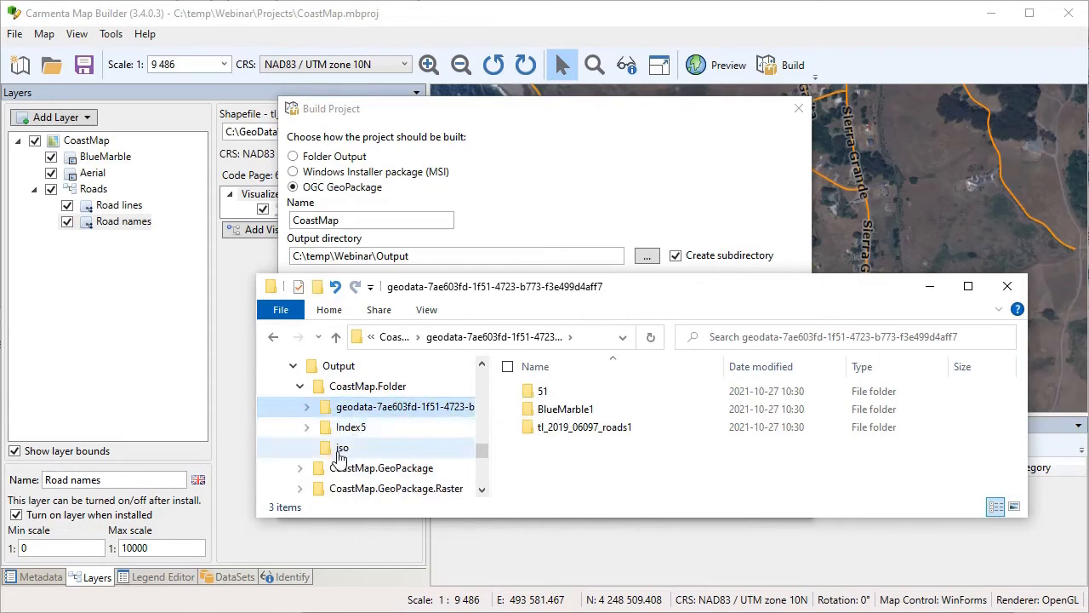
click(302, 388)
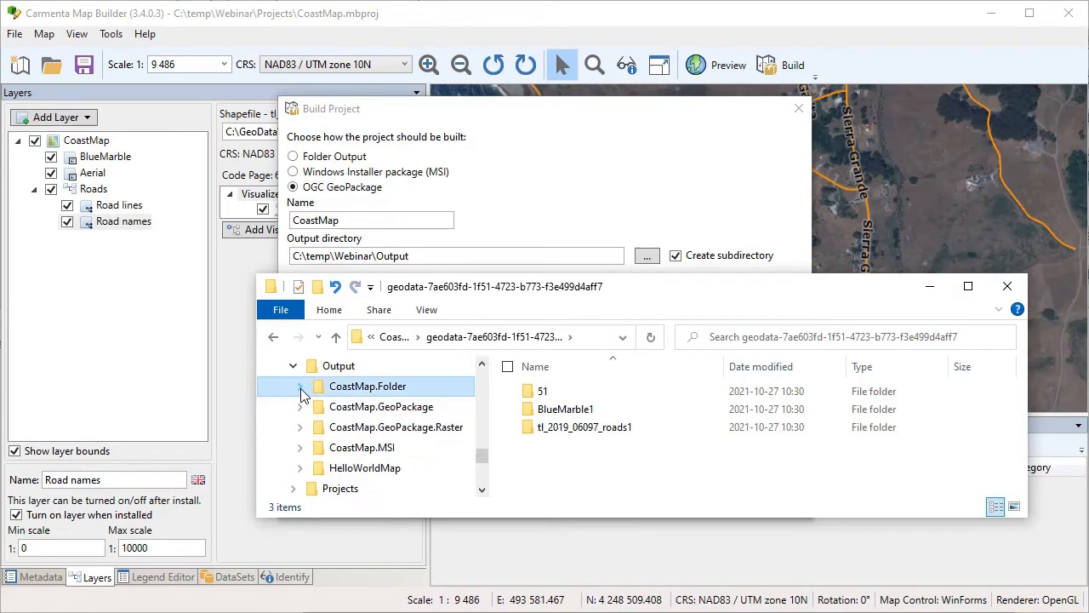
Examine the contents of the geodata folder inside the CoastMap.GeoPackage build output
click(299, 408)
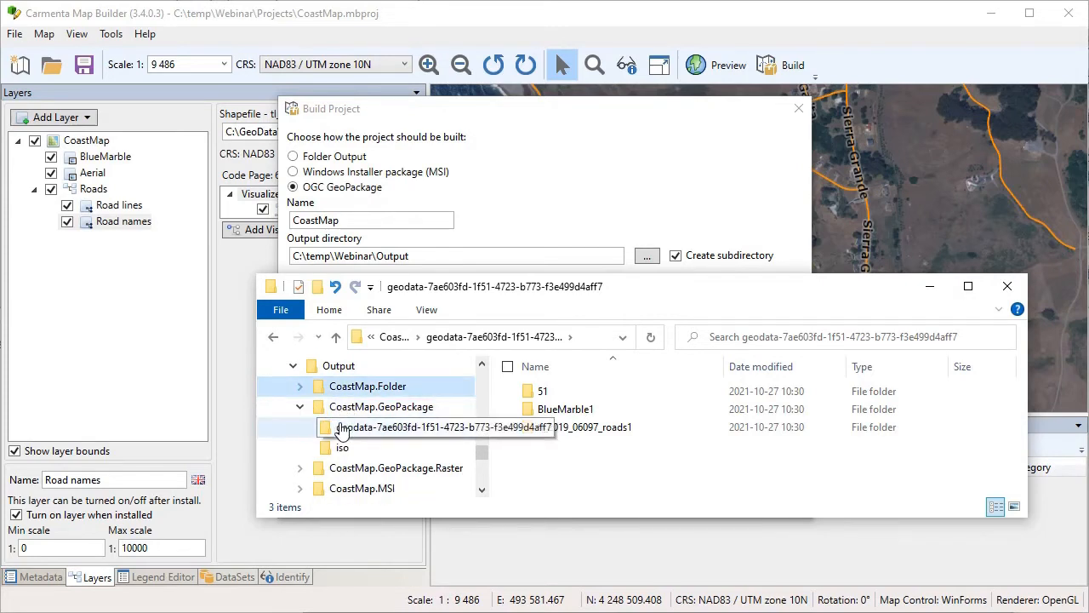
click(336, 426)
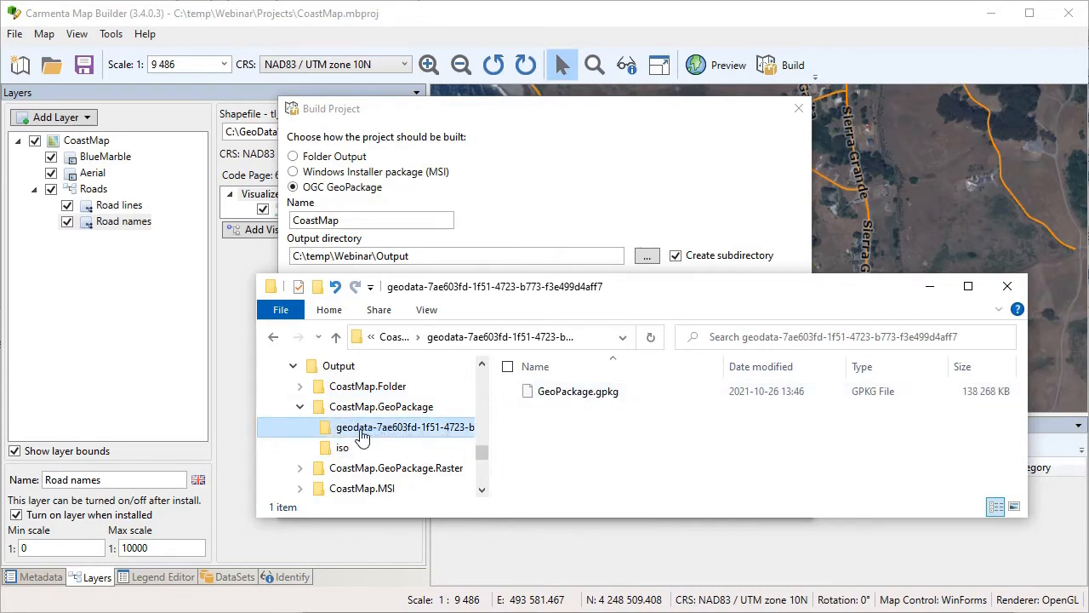
click(304, 407)
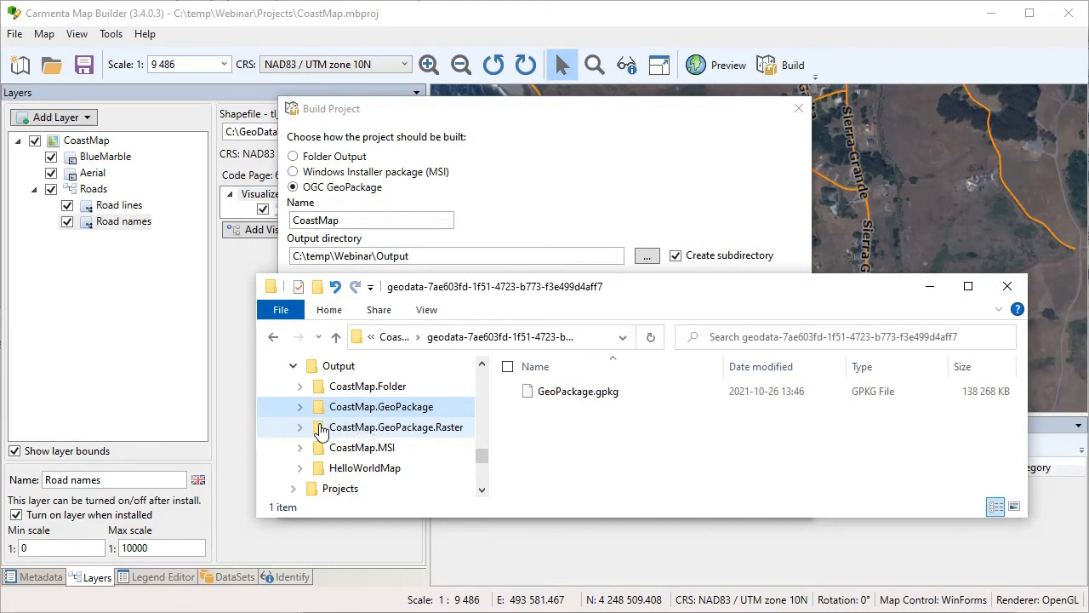
View the files in the CoastMap.MSI build output, and return to Carmenta Map Builder, leaving the build settings without building
click(340, 455)
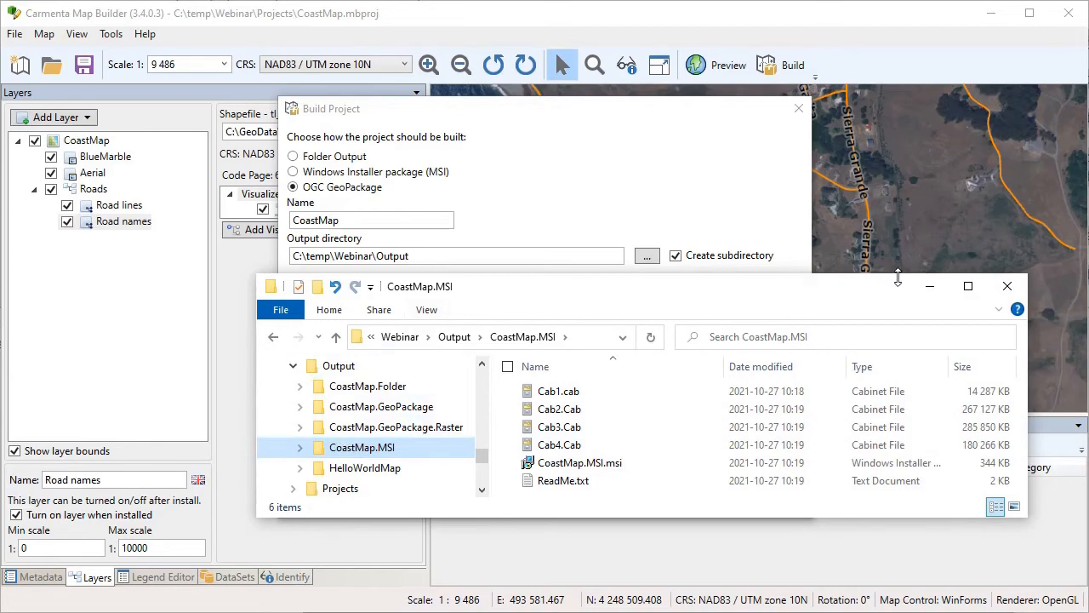
click(930, 286)
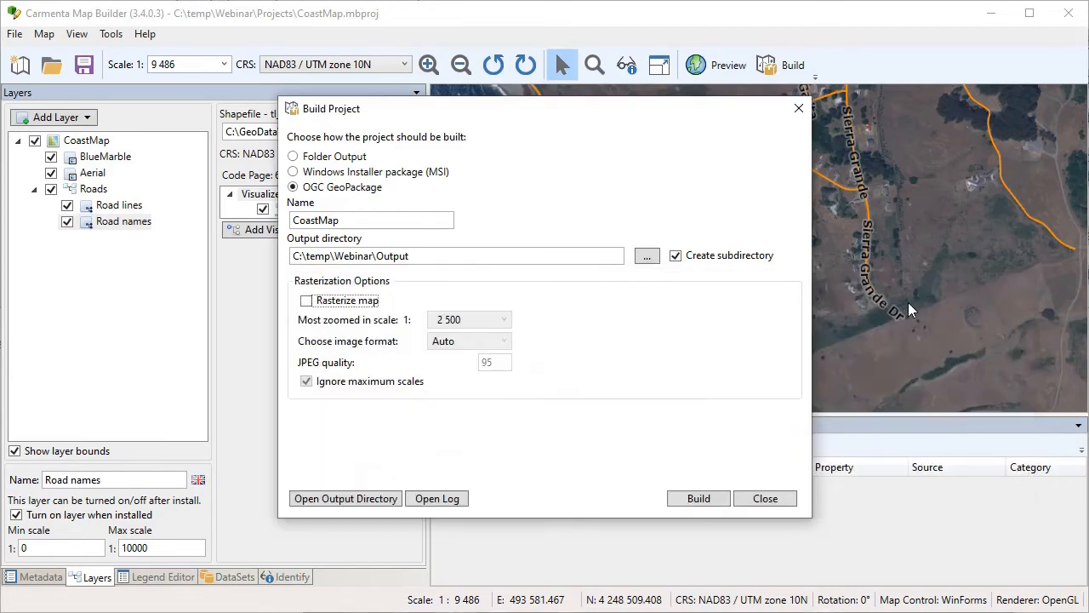
click(753, 499)
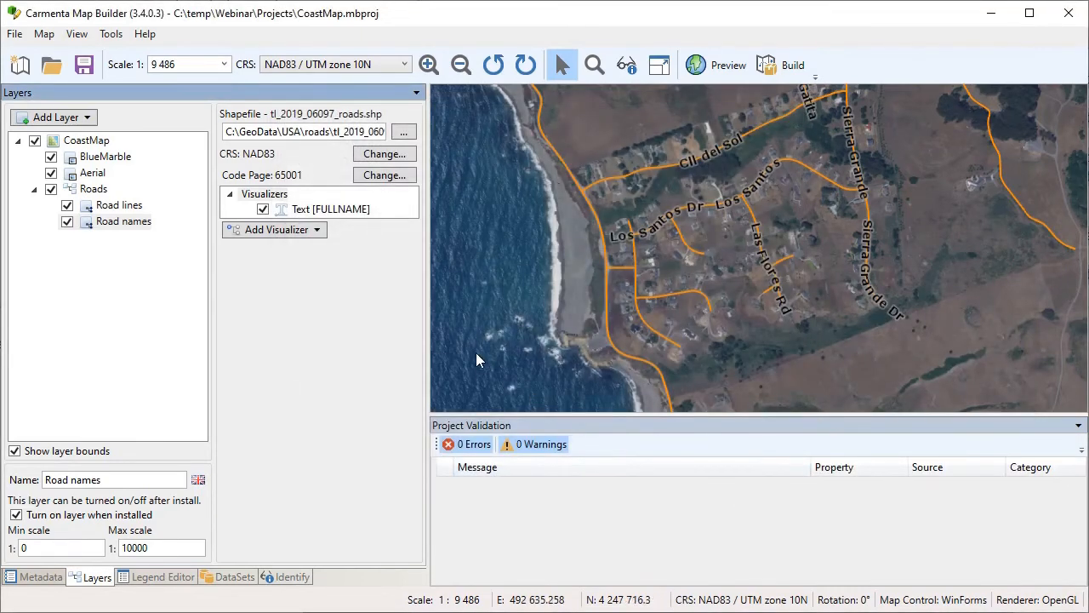